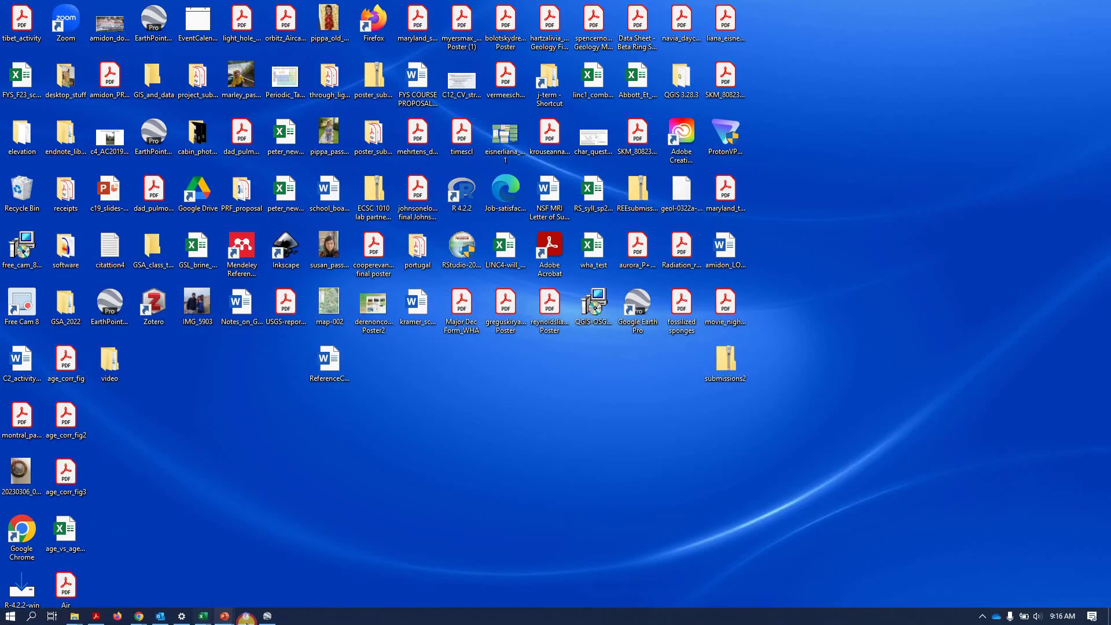
Step: Hide WV_raw_12345.tif so the class_stack composite shows, and select the class stack layer
left_click(246, 616)
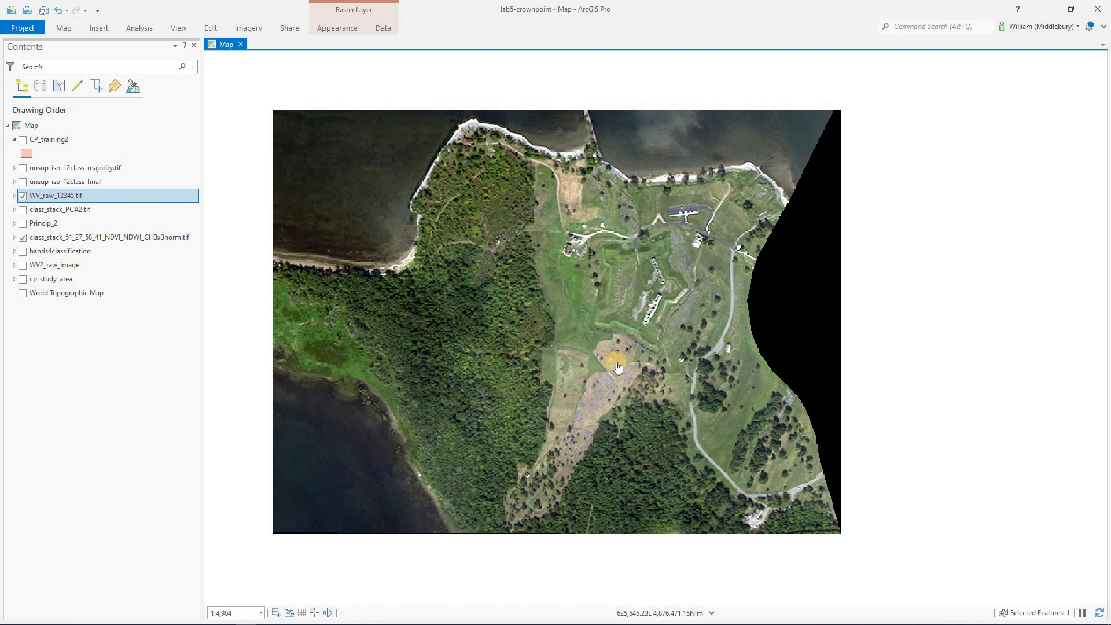
scroll(625, 312, "up", 6)
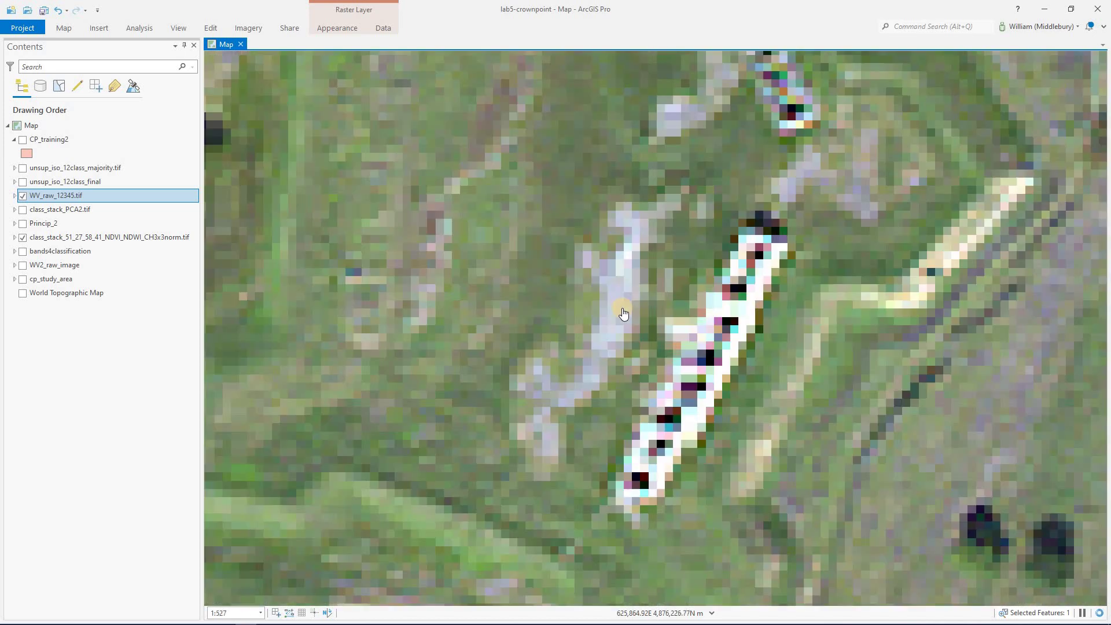
scroll(624, 313, "down", 6)
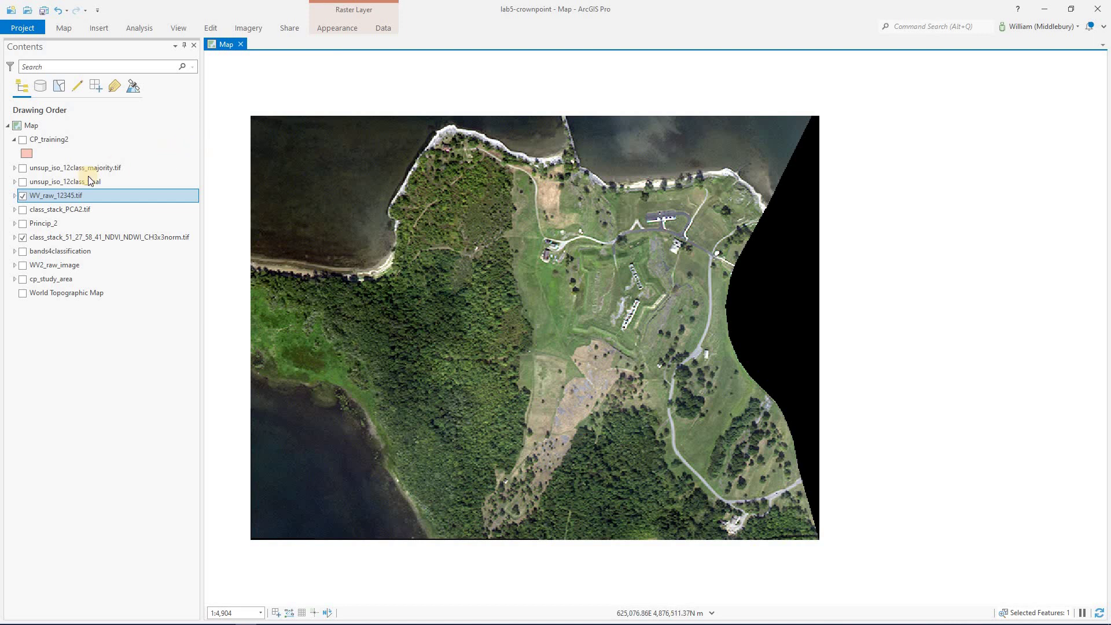
left_click(22, 196)
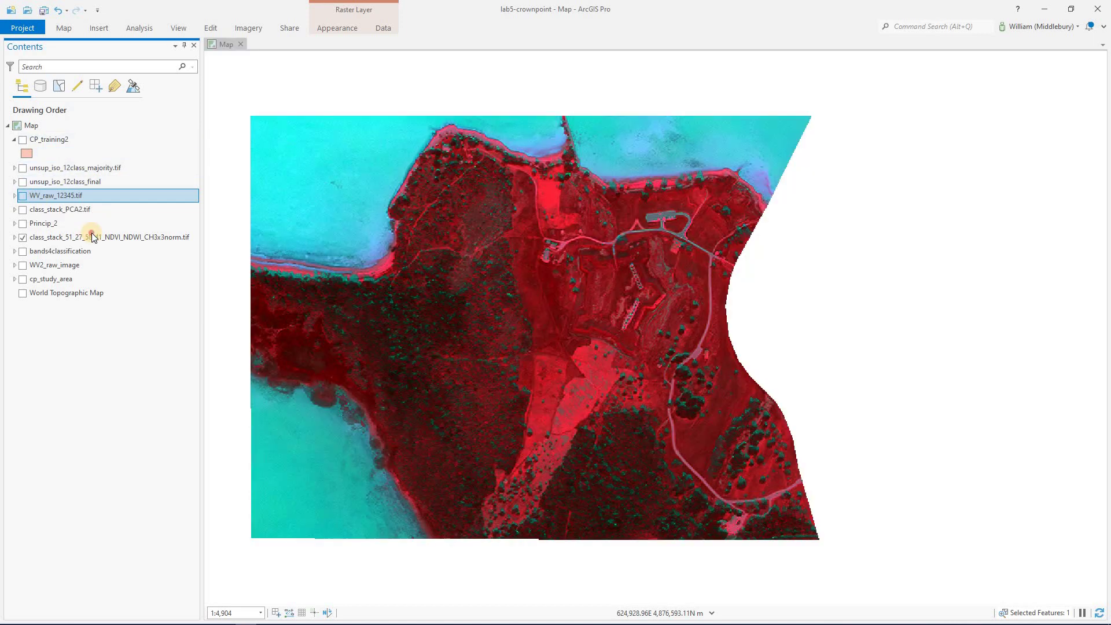
left_click(93, 237)
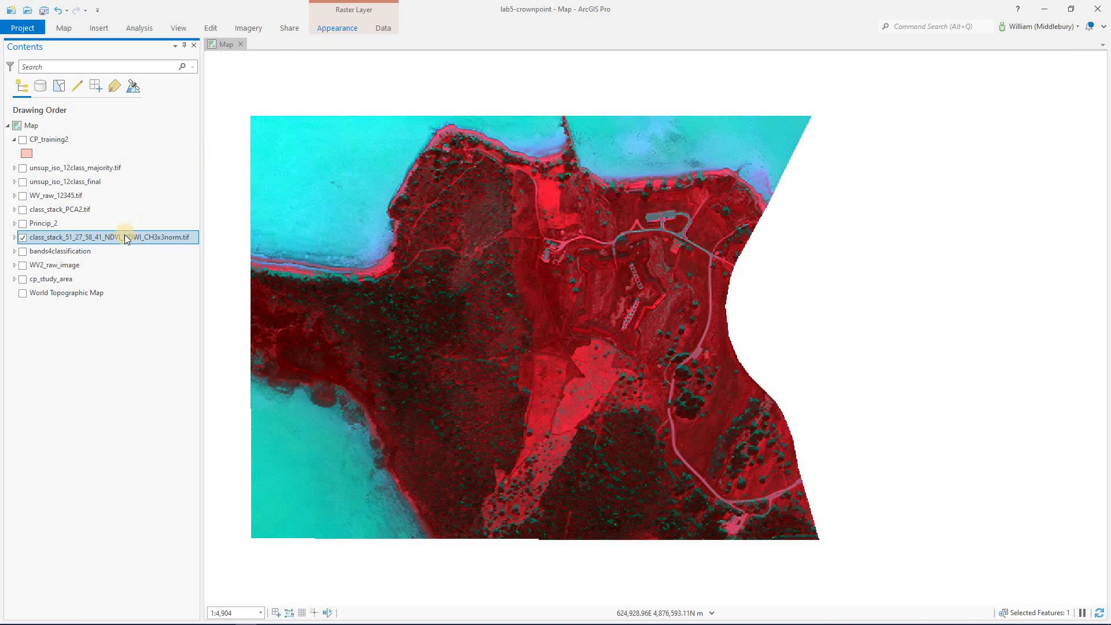
Step: Create a Spectral Profile chart for the class_stack layer from the Data tab
left_click(72, 223)
left_click(89, 238)
left_click(386, 29)
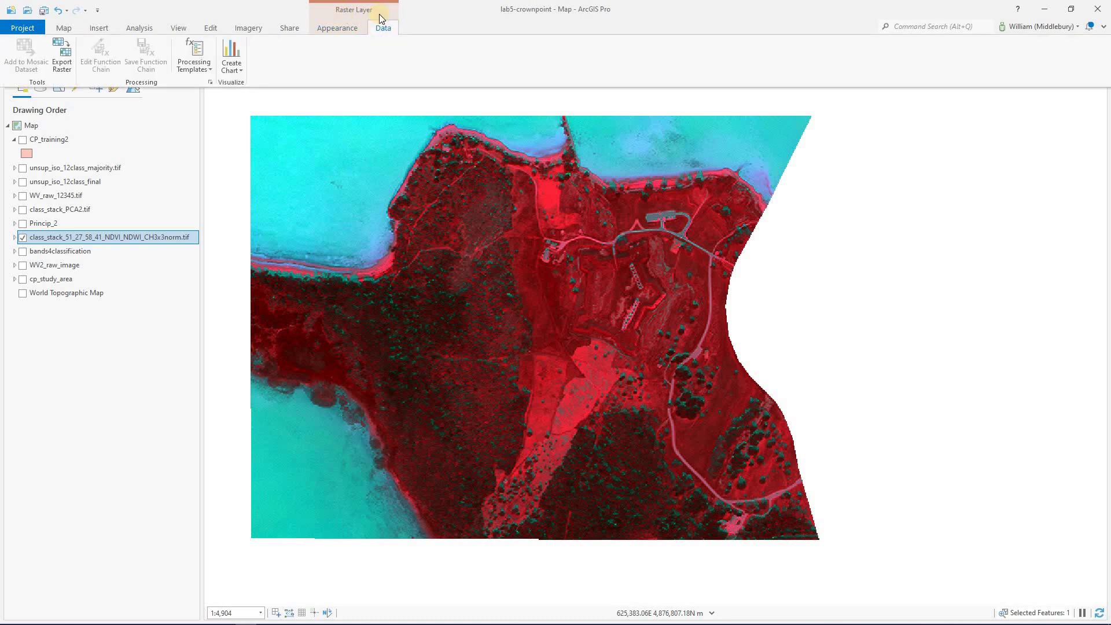
left_click(236, 69)
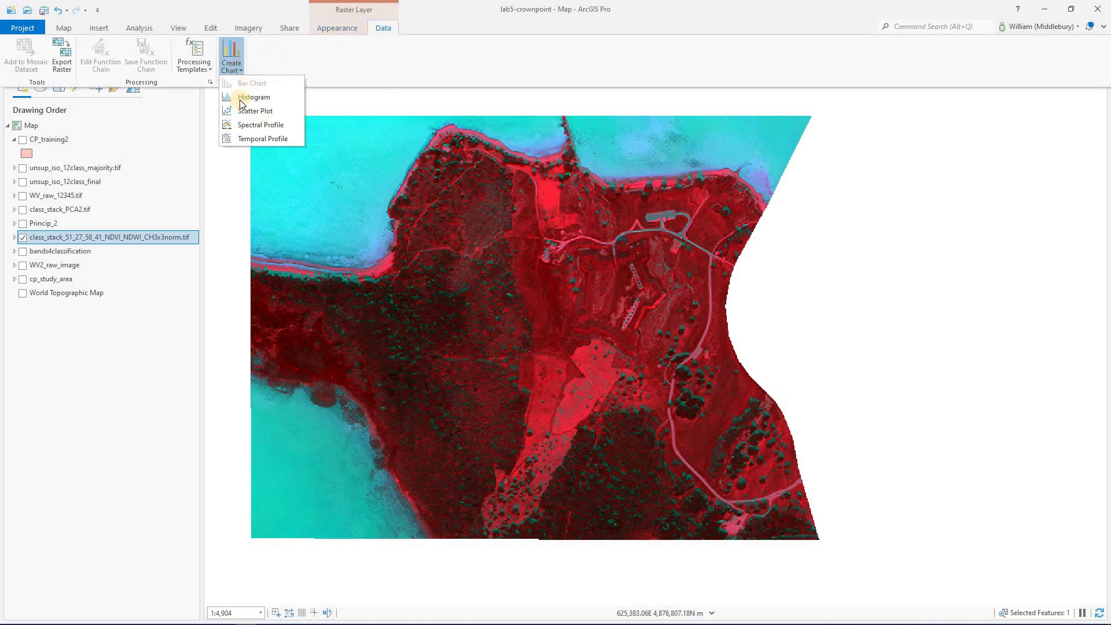
left_click(262, 125)
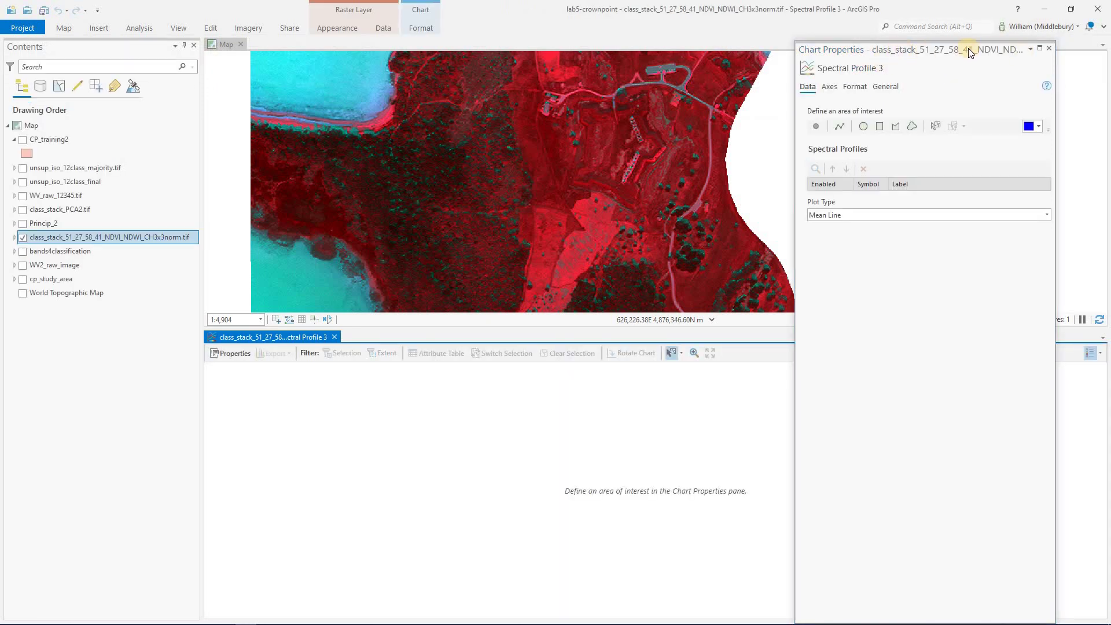
Step: Rearrange the chart properties and map panes, then choose the Polygon area-of-interest tool
left_click_drag(967, 39, 1095, 328)
left_click_drag(941, 278, 967, 282)
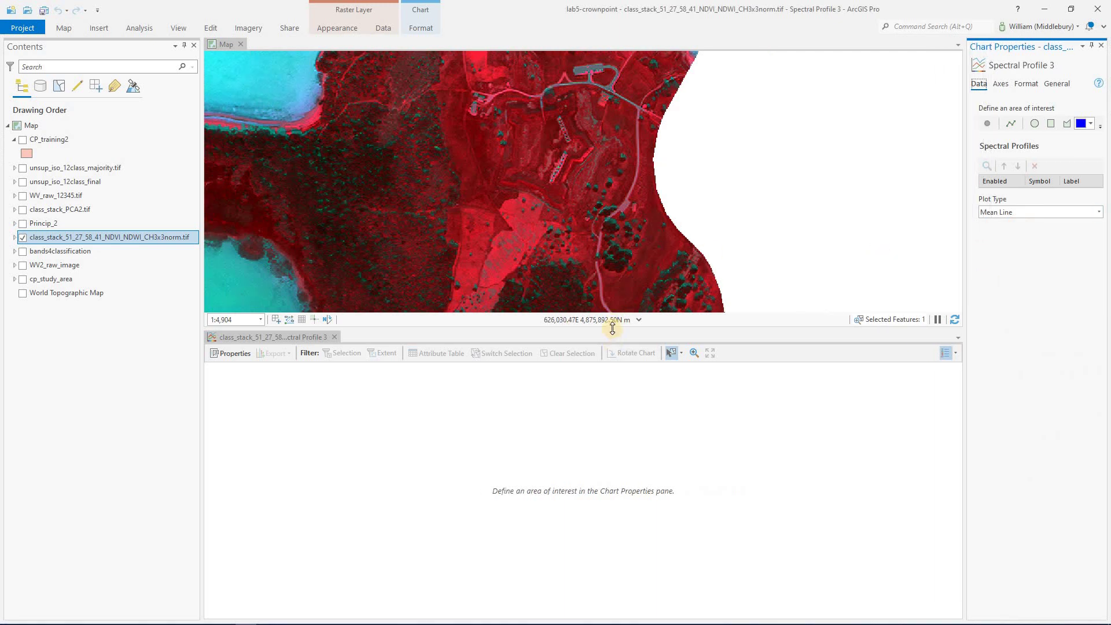
left_click_drag(612, 328, 622, 504)
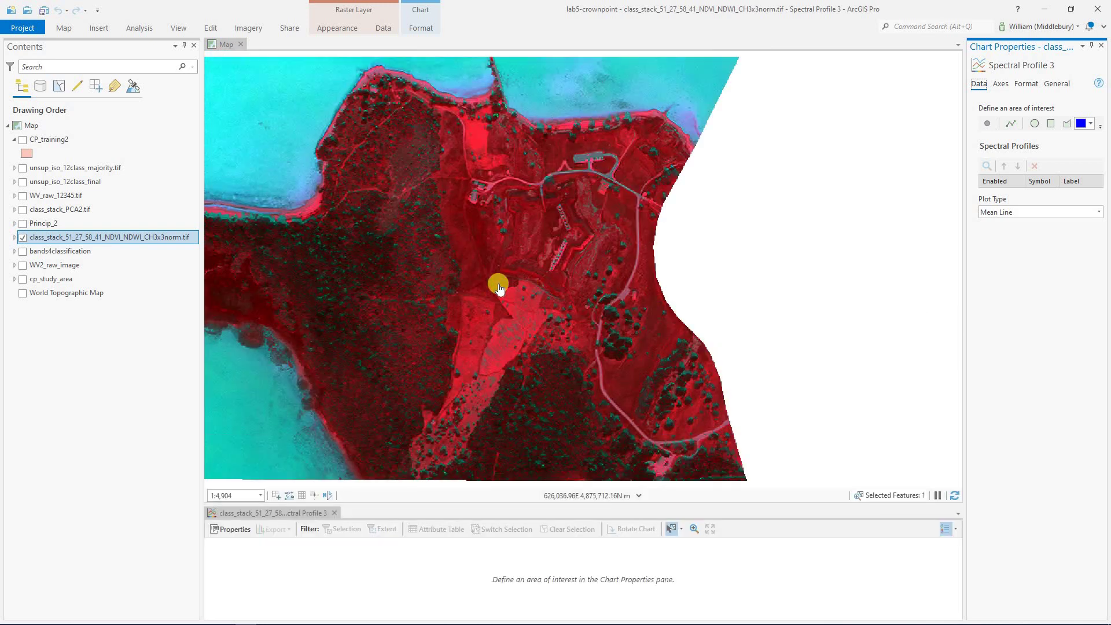
scroll(499, 288, "down", 2)
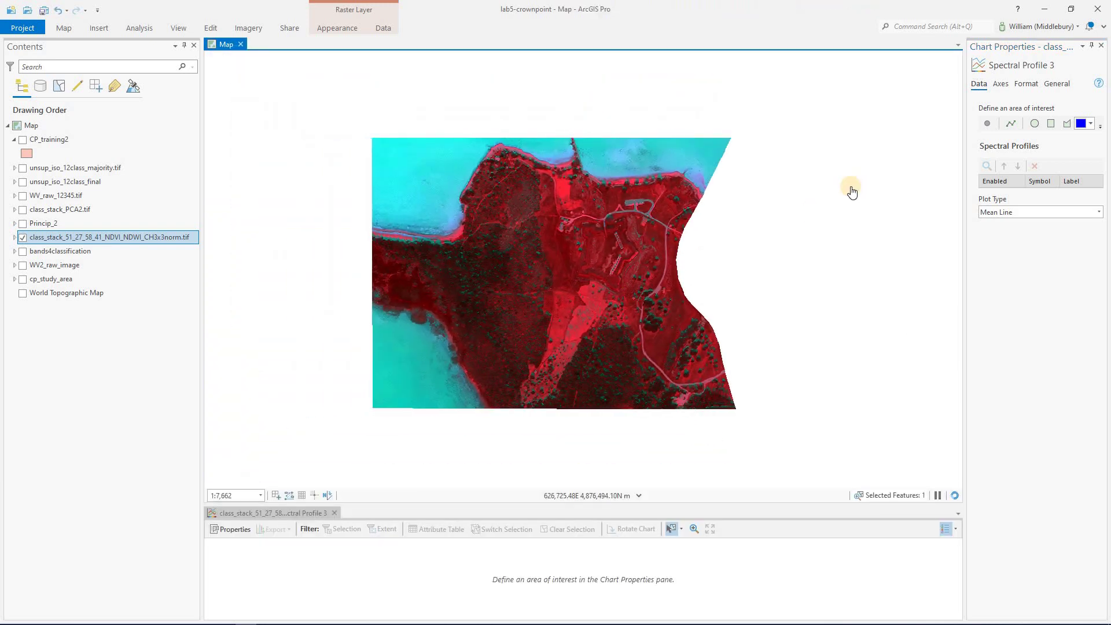
left_click(1062, 125)
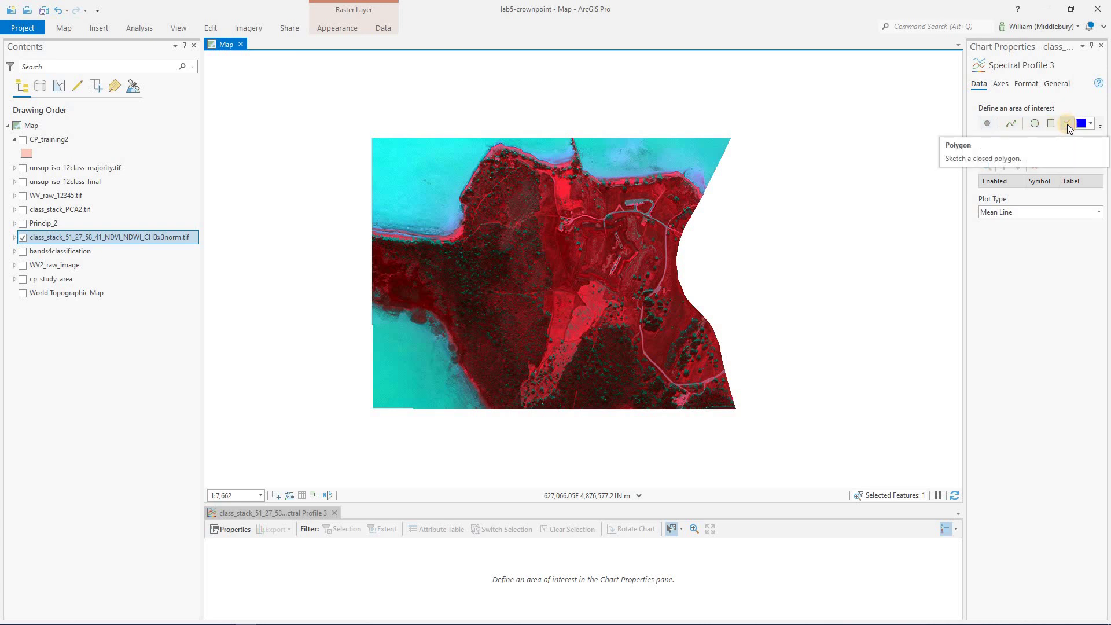
Step: Outline a polygon over the water to plot Profile_1, and enlarge the chart area
left_click(507, 157)
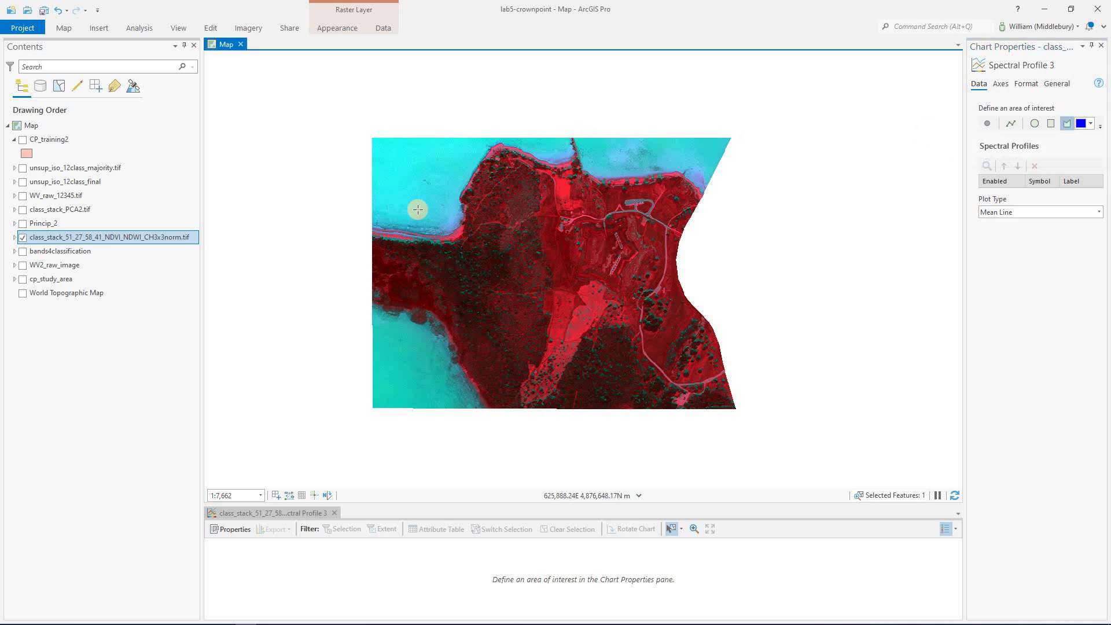
left_click(449, 166)
left_click(414, 164)
left_click(409, 178)
left_click(409, 200)
left_click(422, 215)
left_click(436, 213)
left_click(453, 187)
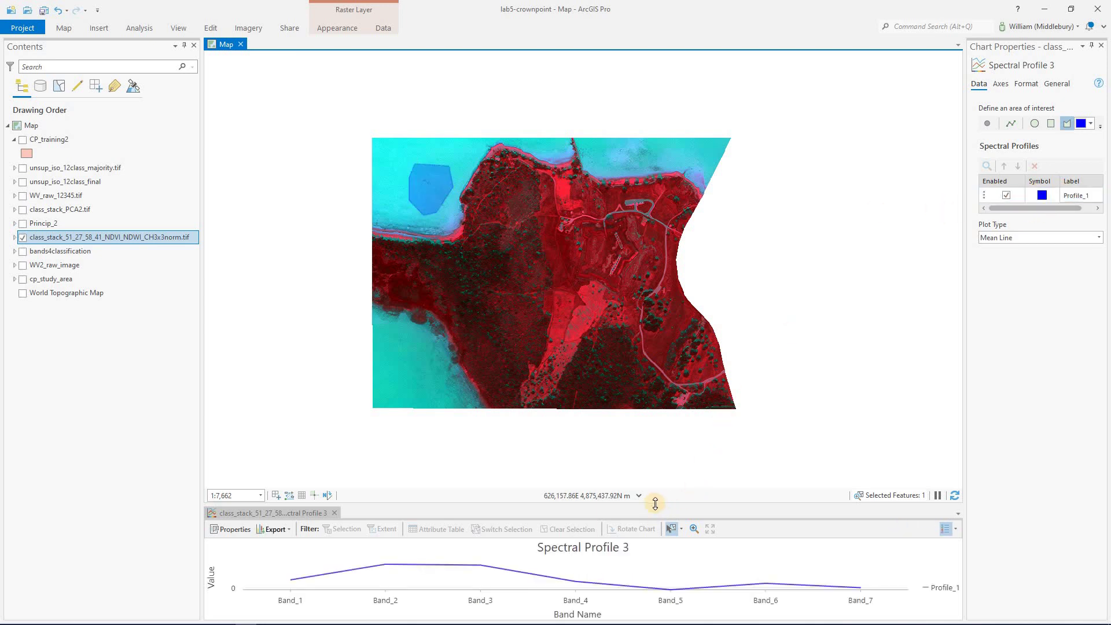
left_click_drag(655, 505, 657, 454)
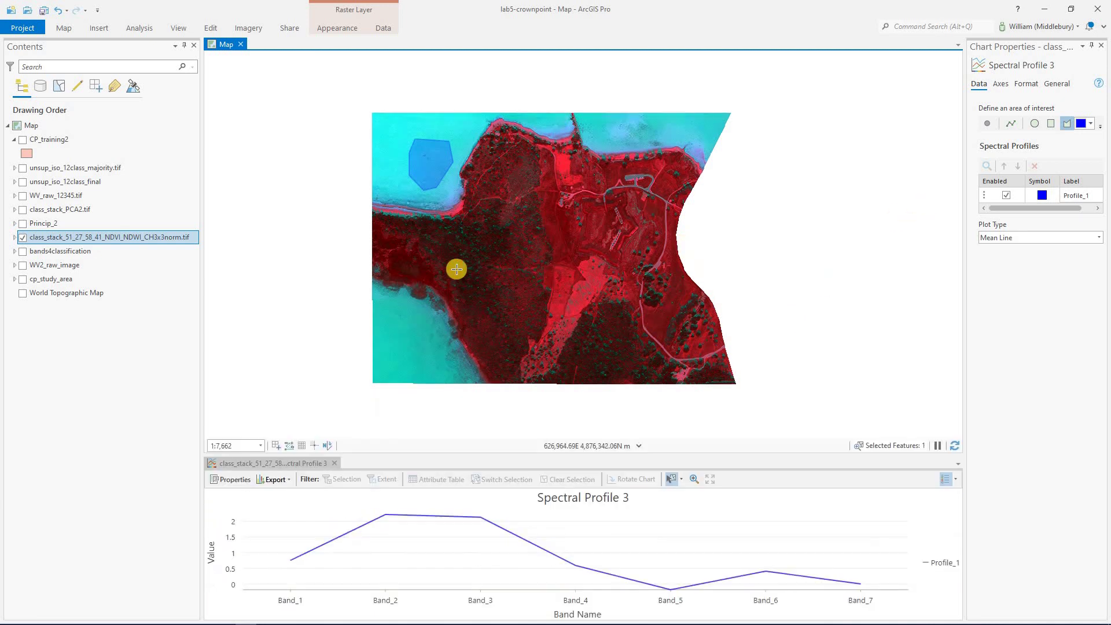
Step: Outline a second polygon over the dark forest to add Profile_2
left_click(476, 272)
left_click(472, 260)
left_click(467, 238)
left_click(454, 233)
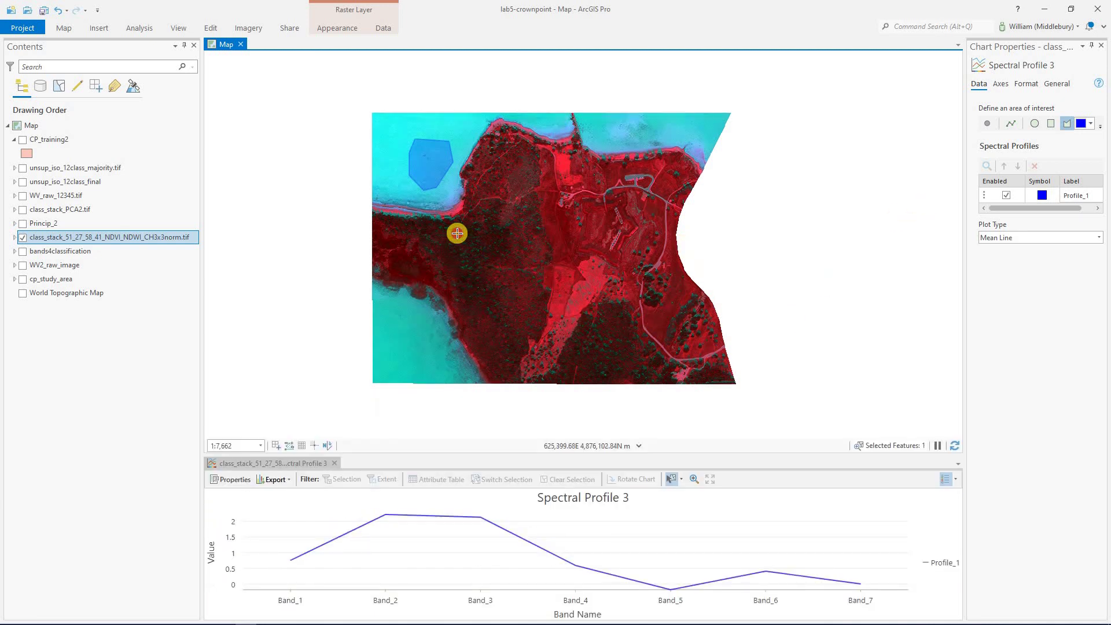
double_click(471, 289)
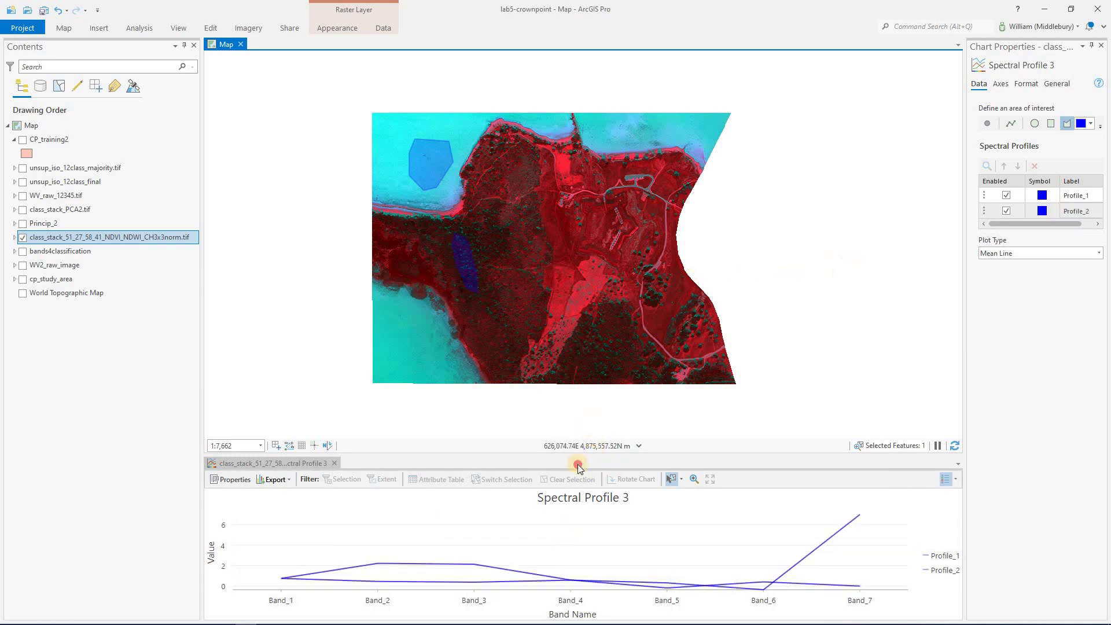
left_click_drag(579, 455, 578, 427)
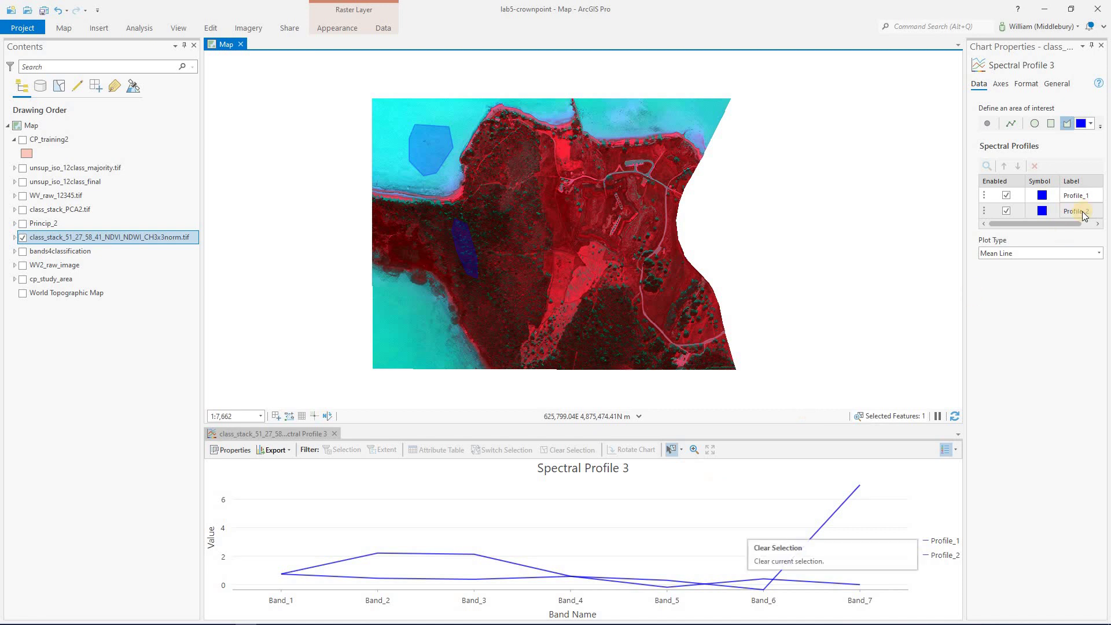
Step: Make Profile_2 orange in Chart Properties, and dismiss the Export menu without exporting
left_click(1079, 213)
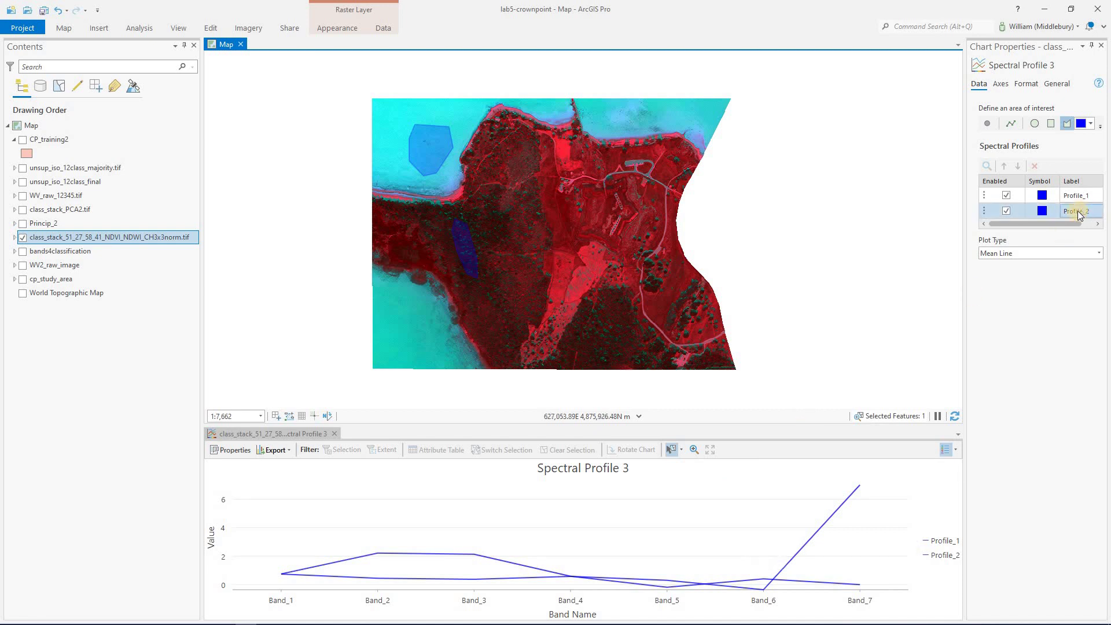
left_click(1043, 210)
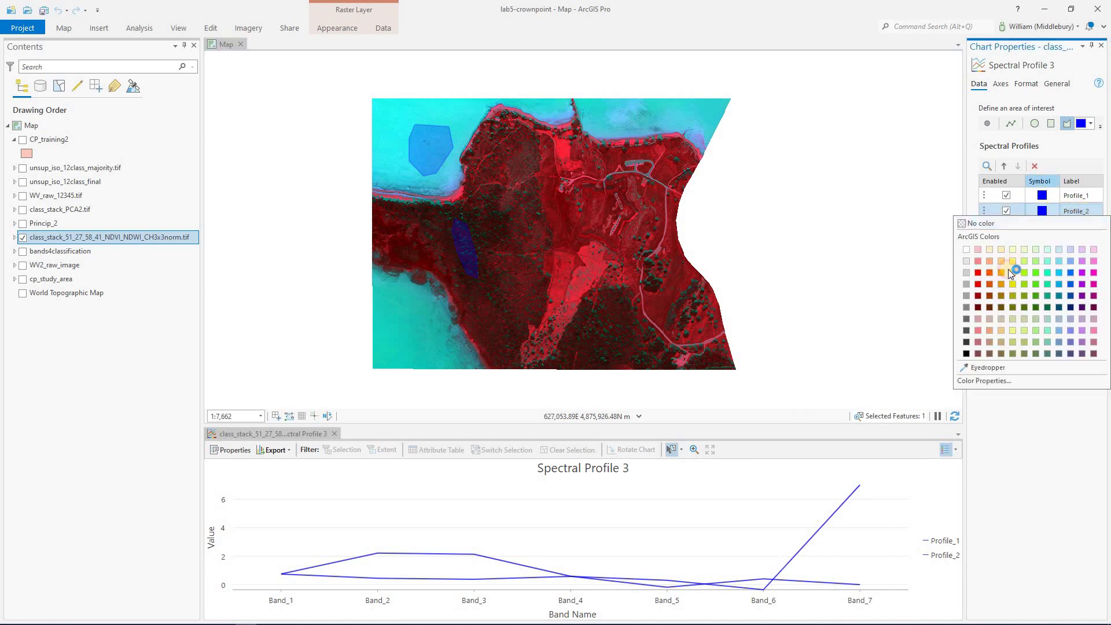
left_click(989, 273)
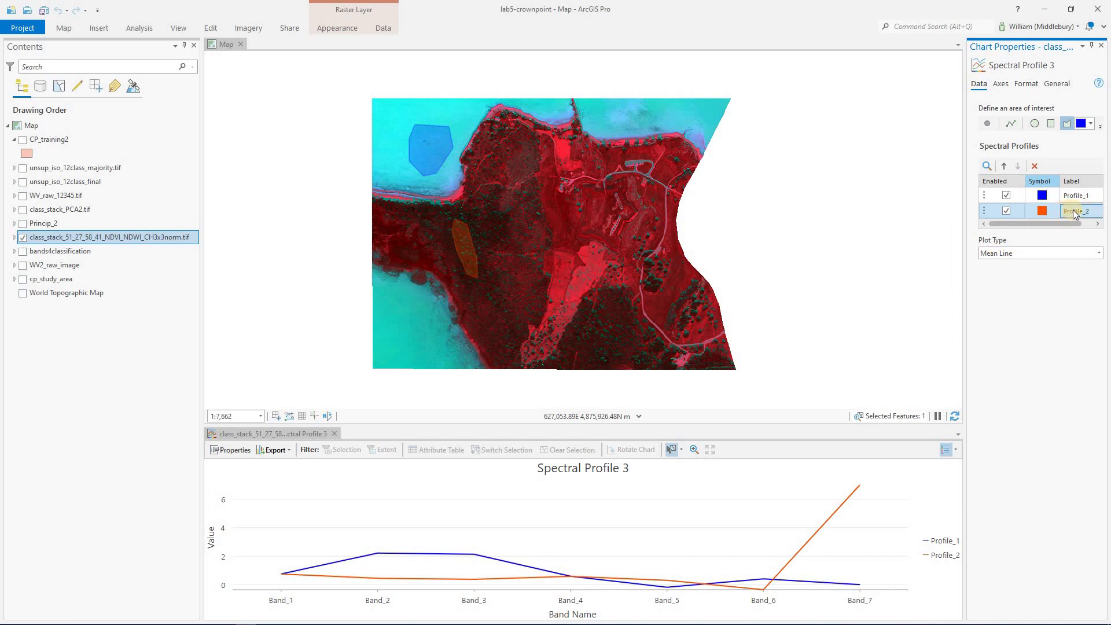
left_click(273, 449)
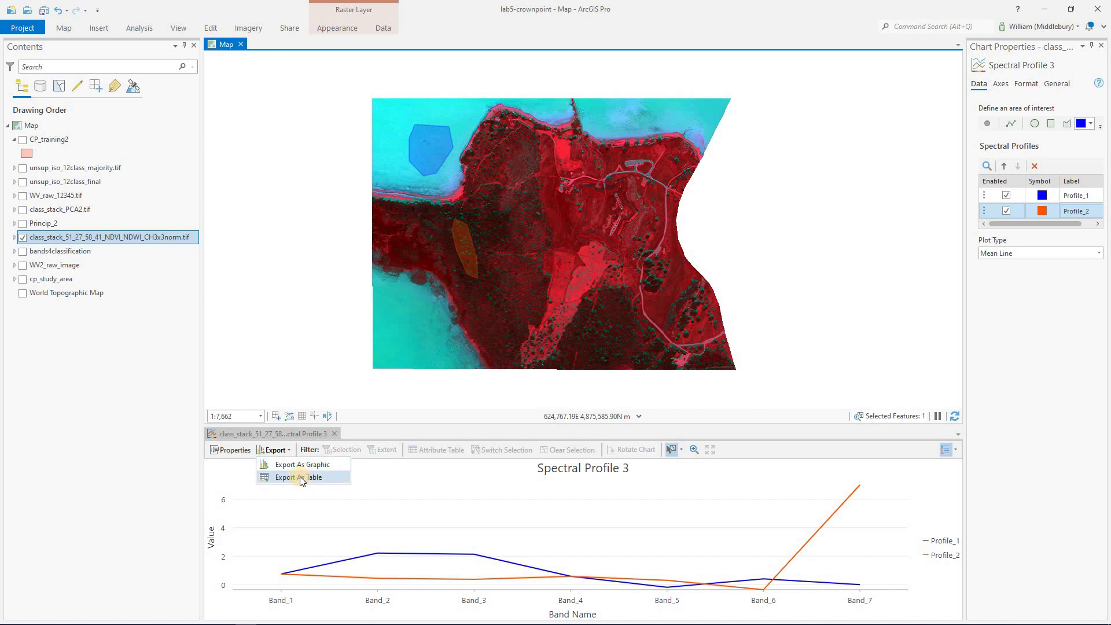
left_click(366, 415)
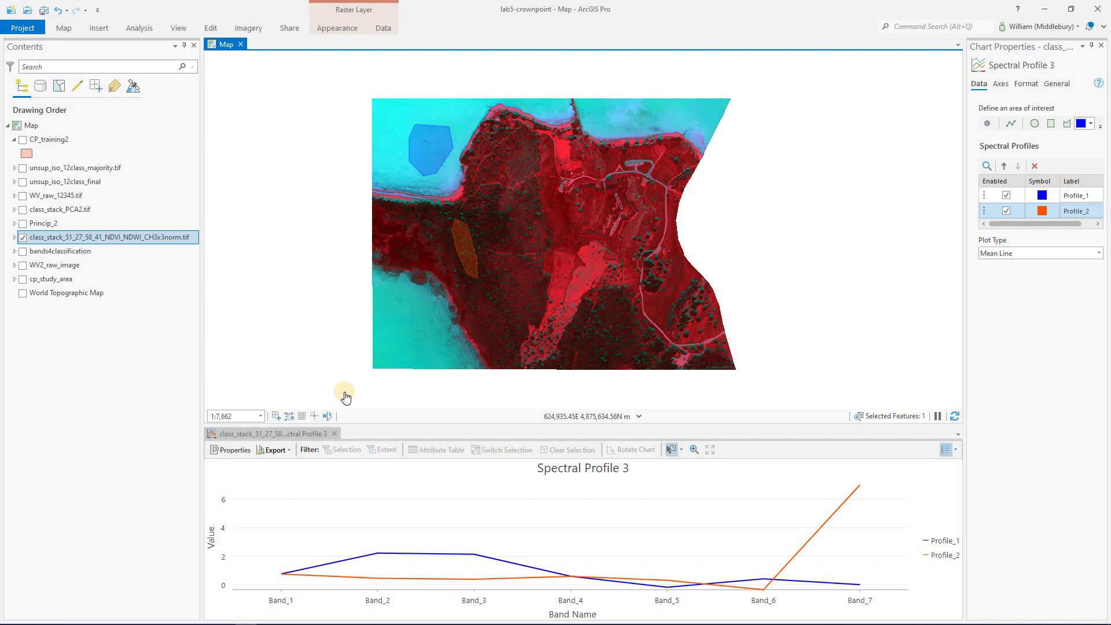
Step: Close the spectral profile chart view and the Chart Properties pane
left_click(334, 435)
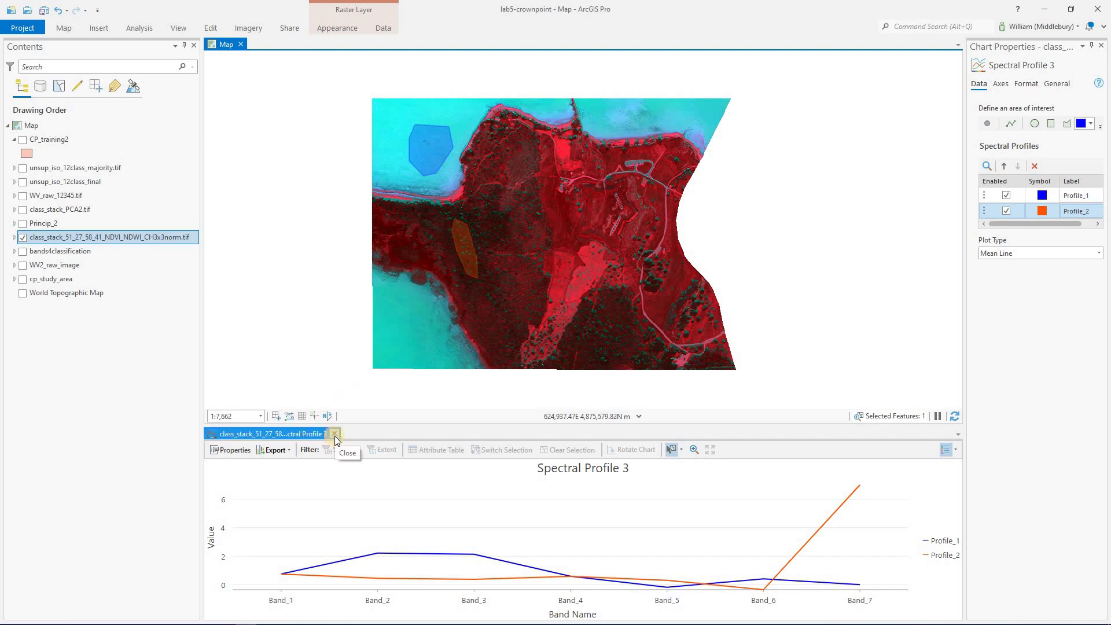
left_click(334, 436)
left_click(1103, 51)
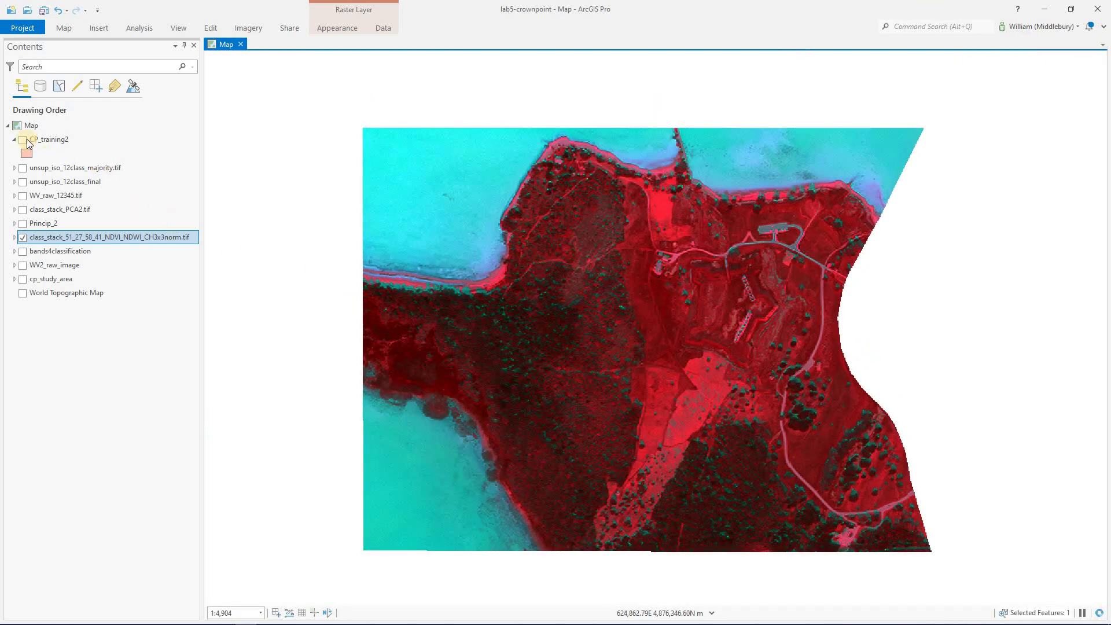
Step: Show CP_training2, open its attribute table, and select the water and rock rows
left_click(23, 140)
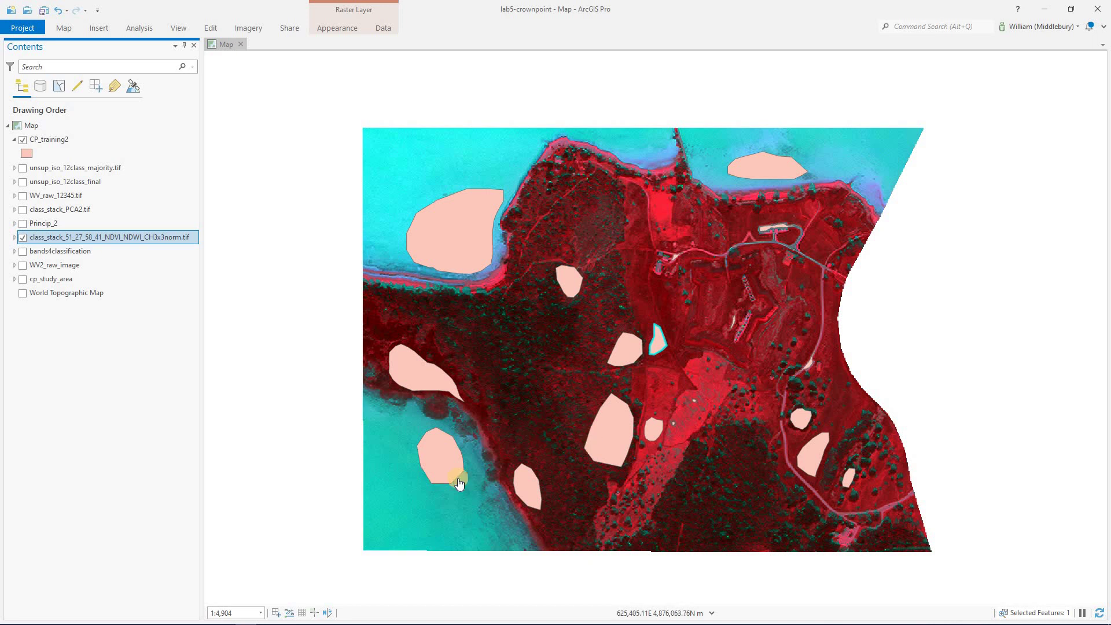
right_click(41, 140)
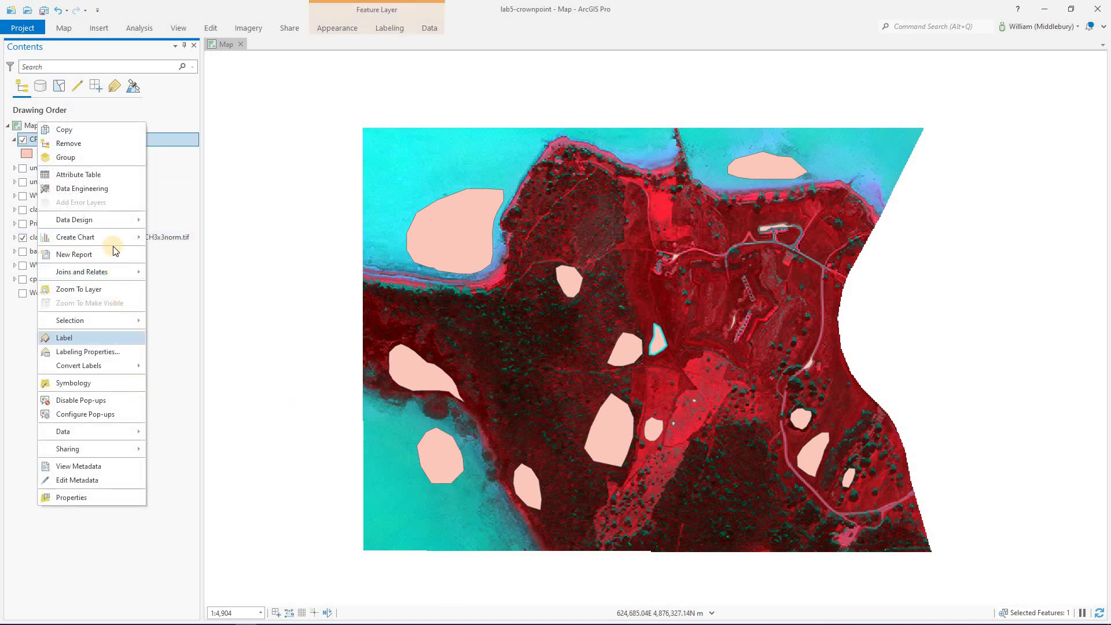
left_click(99, 175)
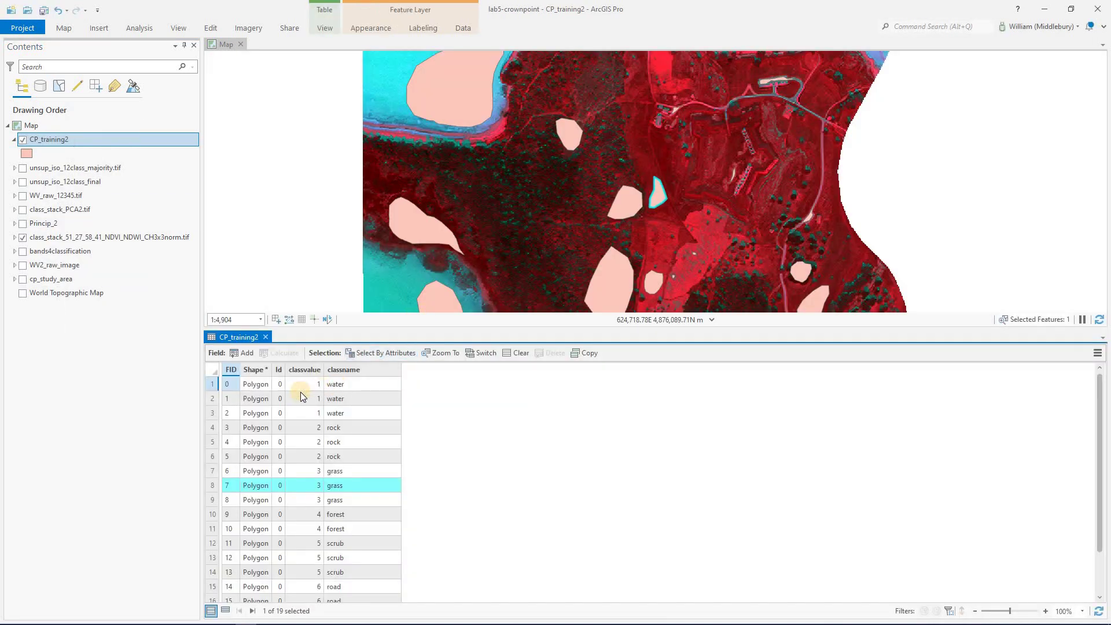
left_click_drag(212, 384, 214, 412)
left_click_drag(547, 325, 557, 439)
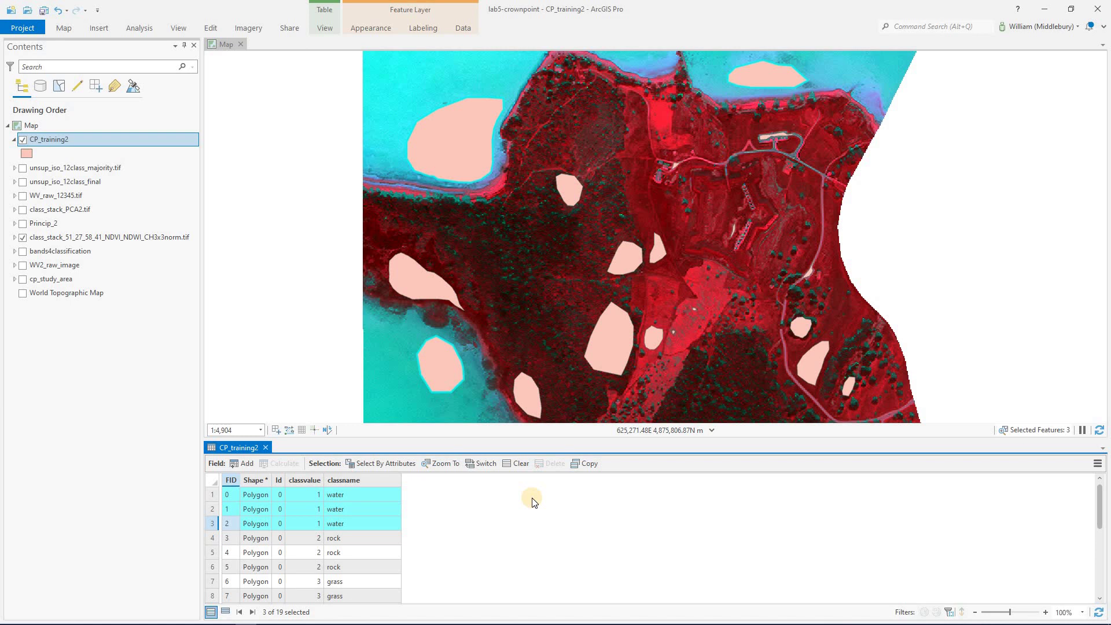
left_click(214, 537)
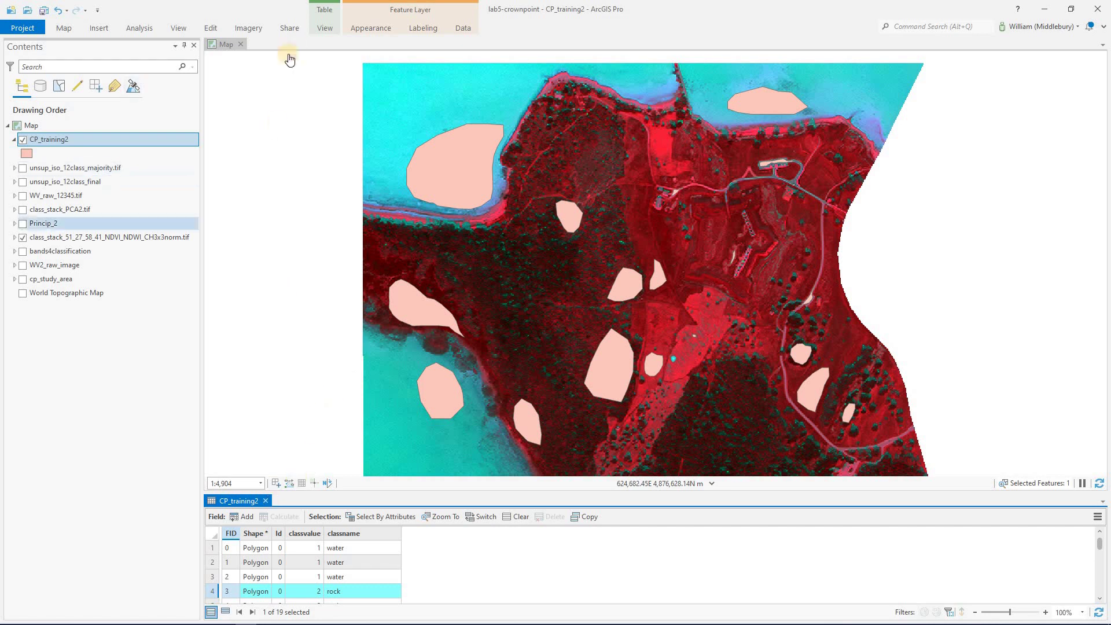
Step: Open the Training Samples Manager for the class stack raster from Imagery > Classification Tools
left_click(243, 28)
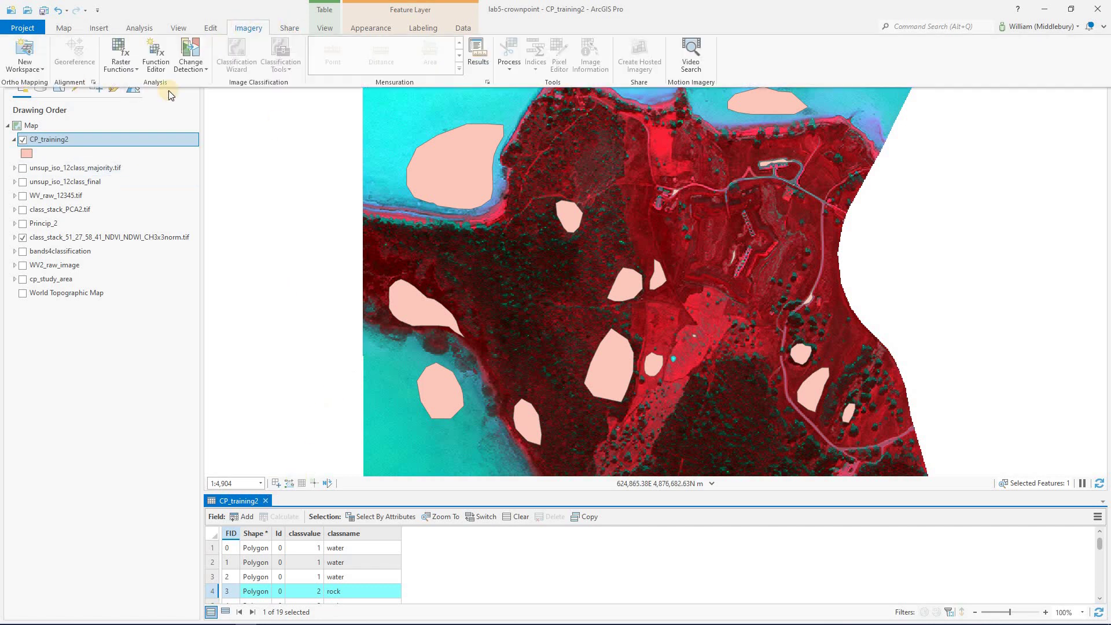
left_click(90, 236)
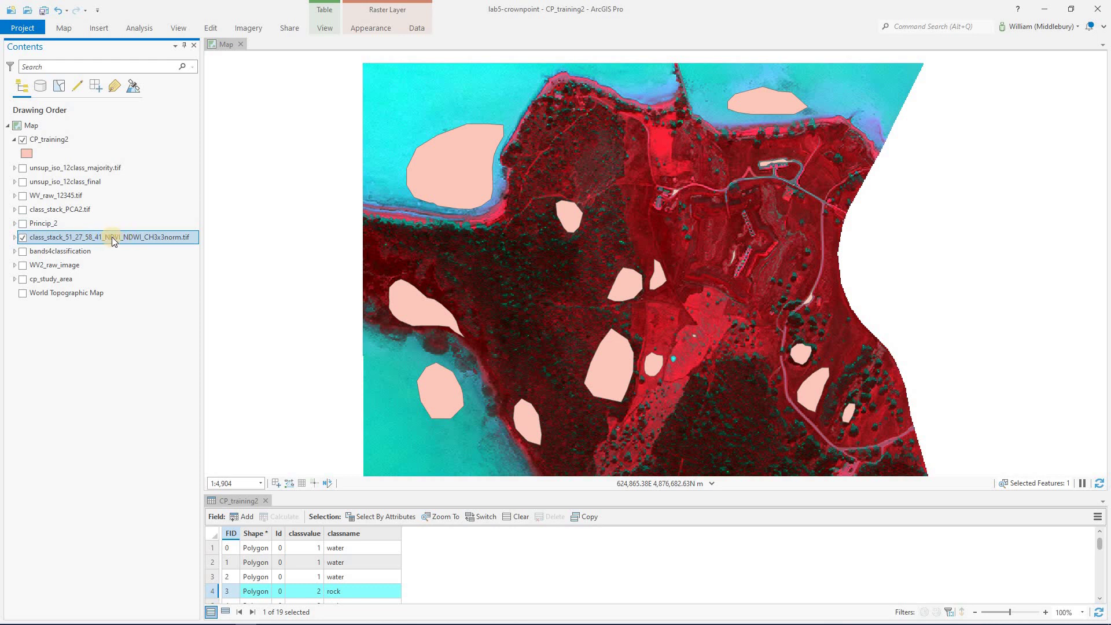
left_click(248, 28)
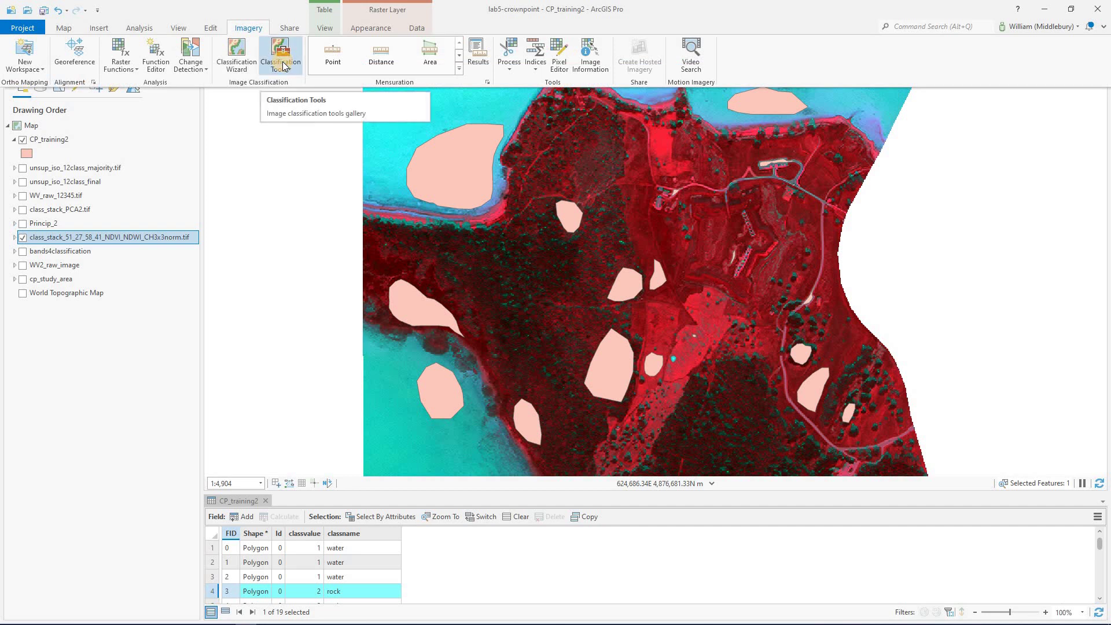
left_click(282, 65)
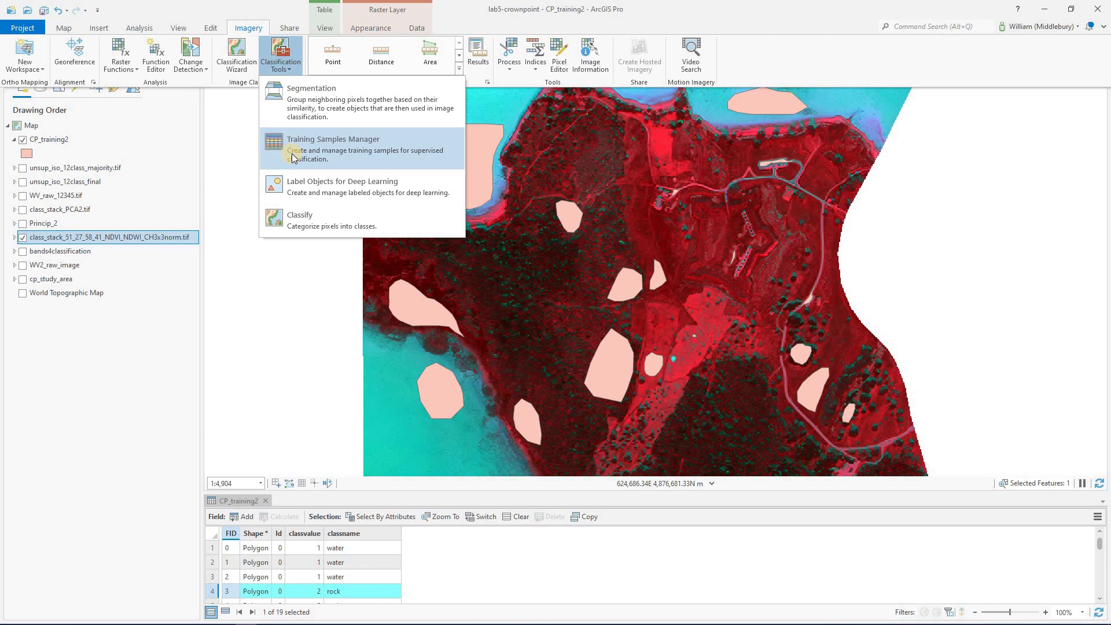
left_click(294, 158)
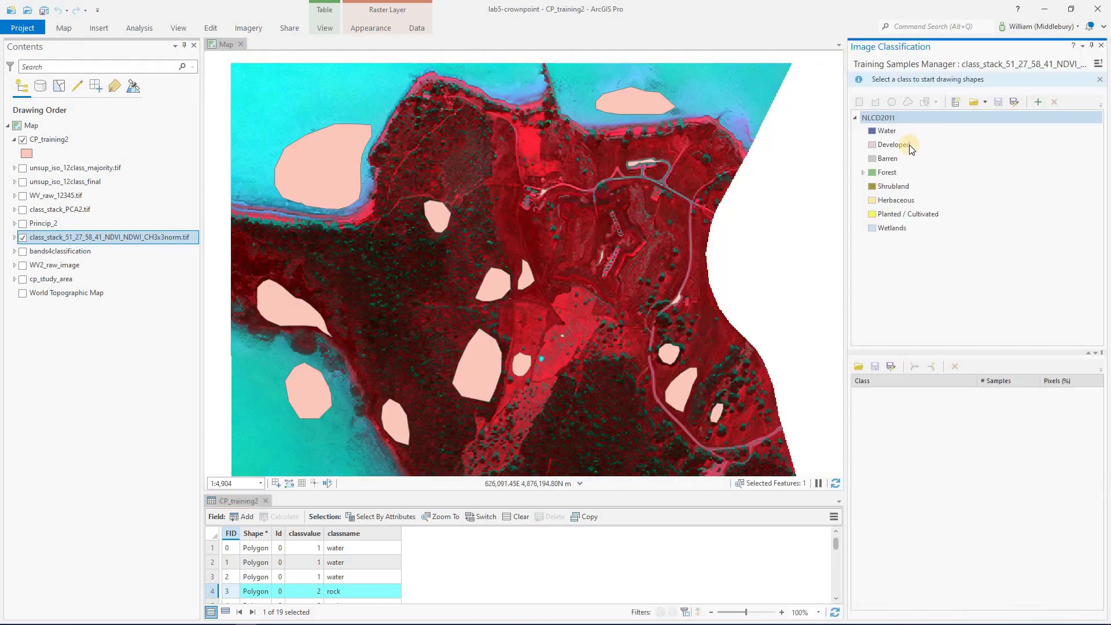
Step: Inspect the NLCD2011 schema's Developed class and description, then collapse its class list
left_click(908, 144)
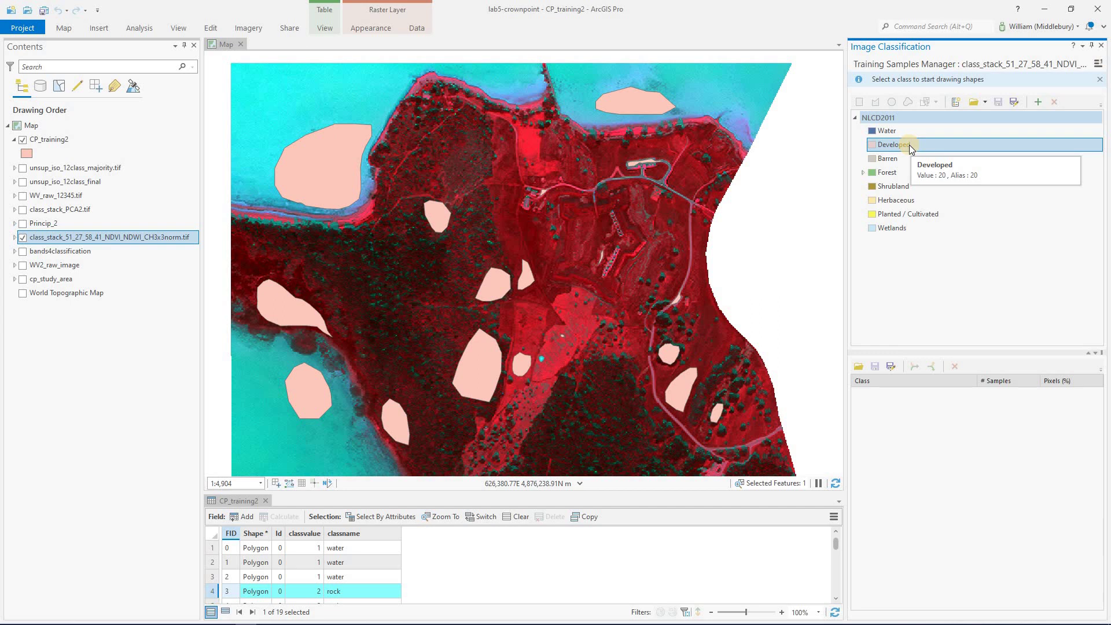
left_click(978, 149)
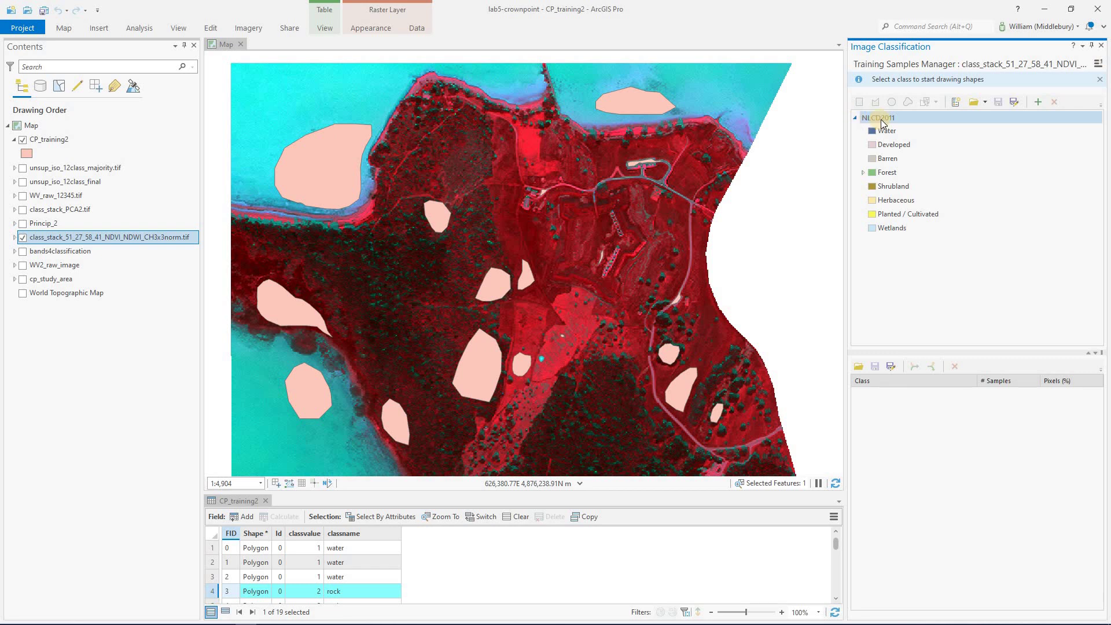
left_click(881, 119)
mouse_move(880, 119)
left_click(897, 117)
mouse_move(891, 116)
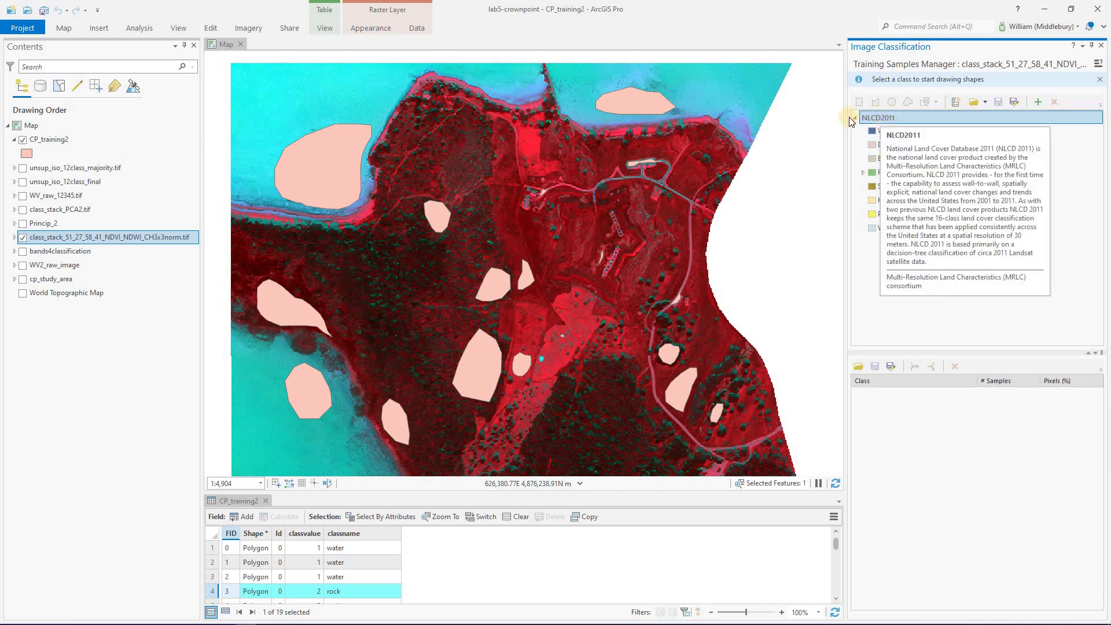
left_click(856, 118)
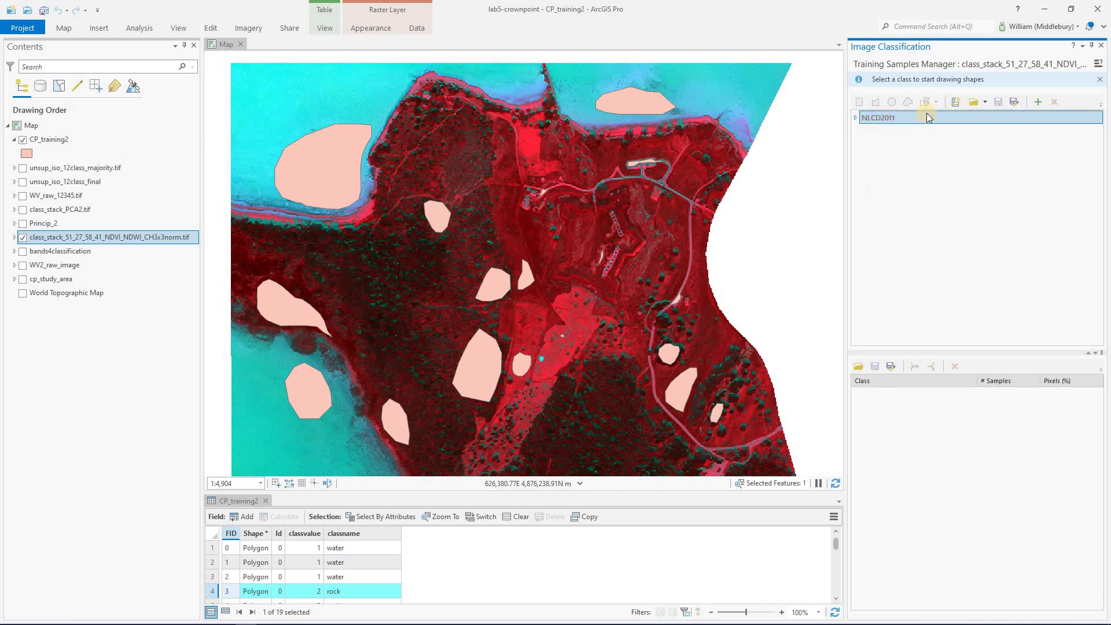
Step: Remove the Developed and Barren classes from the NLCD2011 schema
left_click(855, 117)
left_click(885, 144)
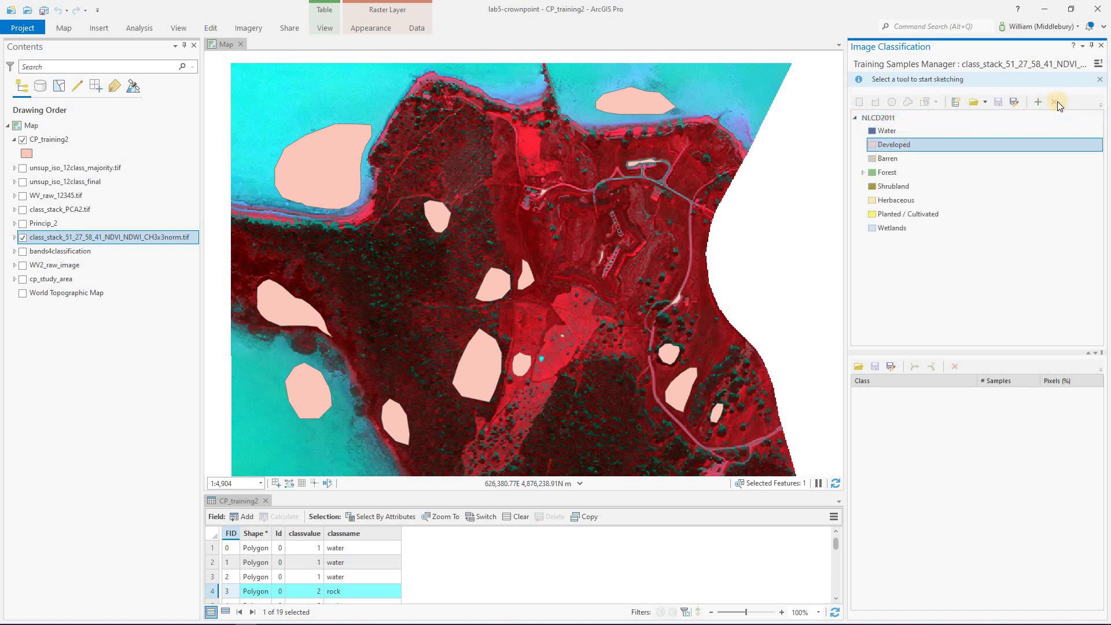
left_click(1054, 103)
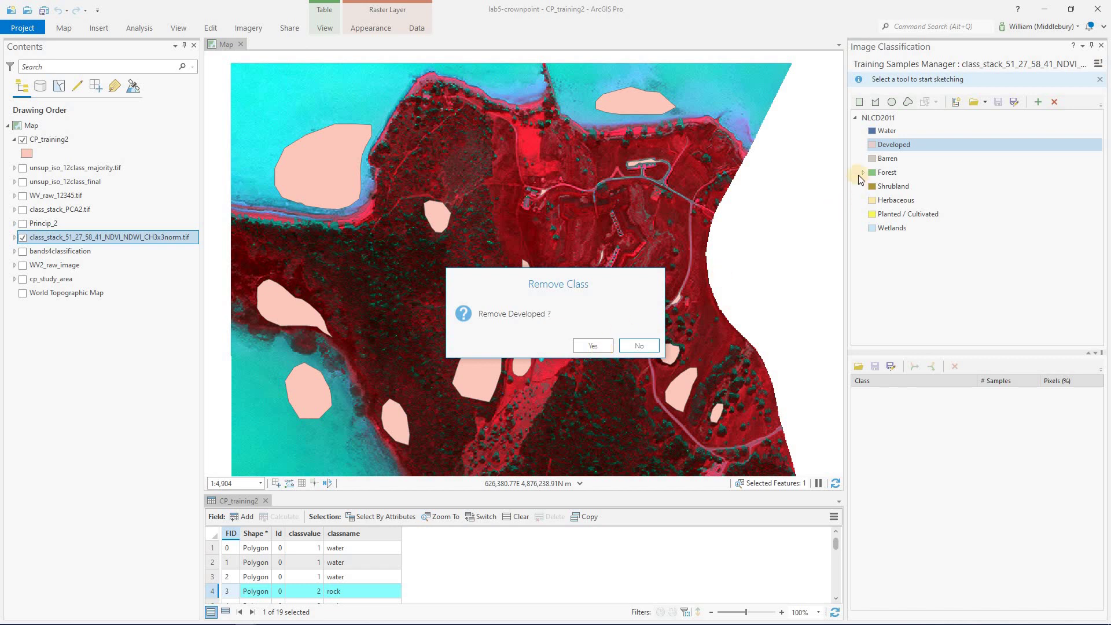
left_click(599, 344)
left_click(895, 149)
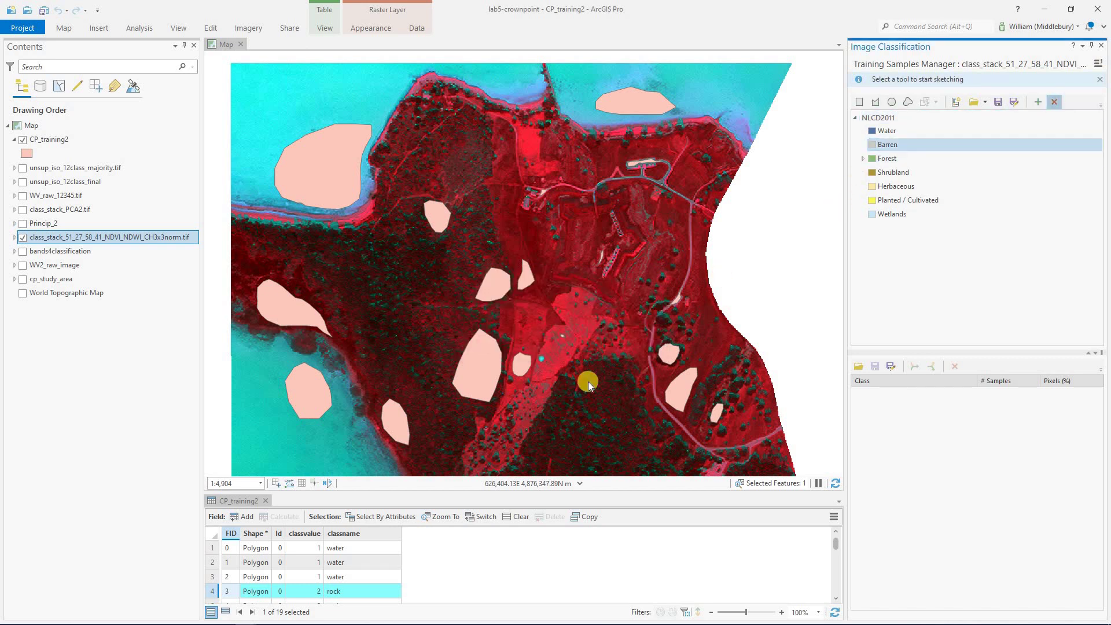
left_click(593, 346)
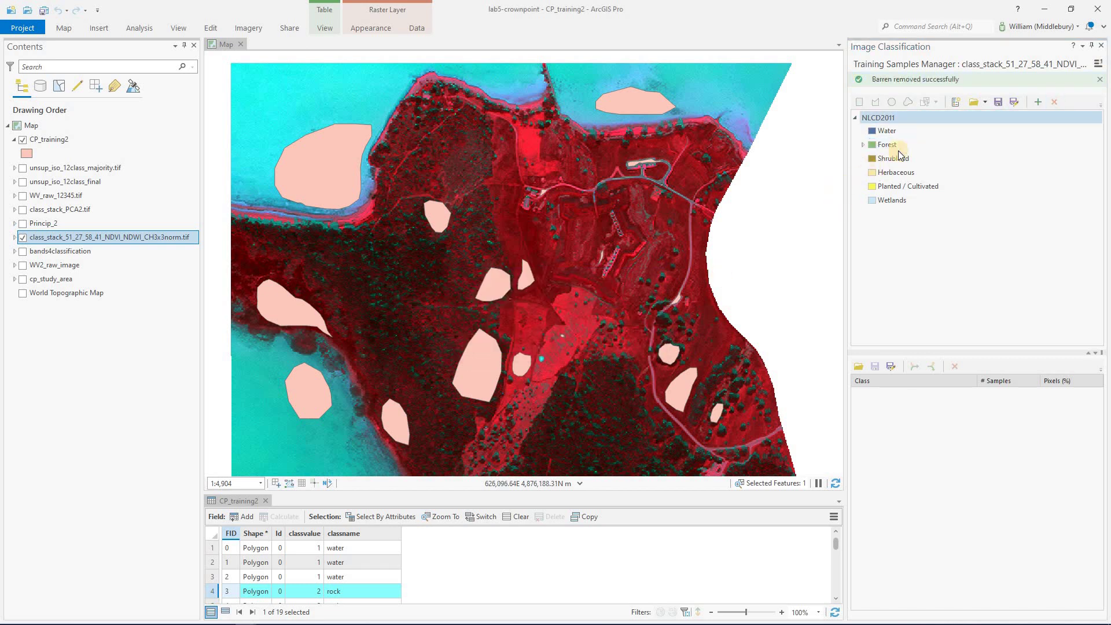
Step: Remove the Water class from the NLCD2011 schema
left_click(884, 119)
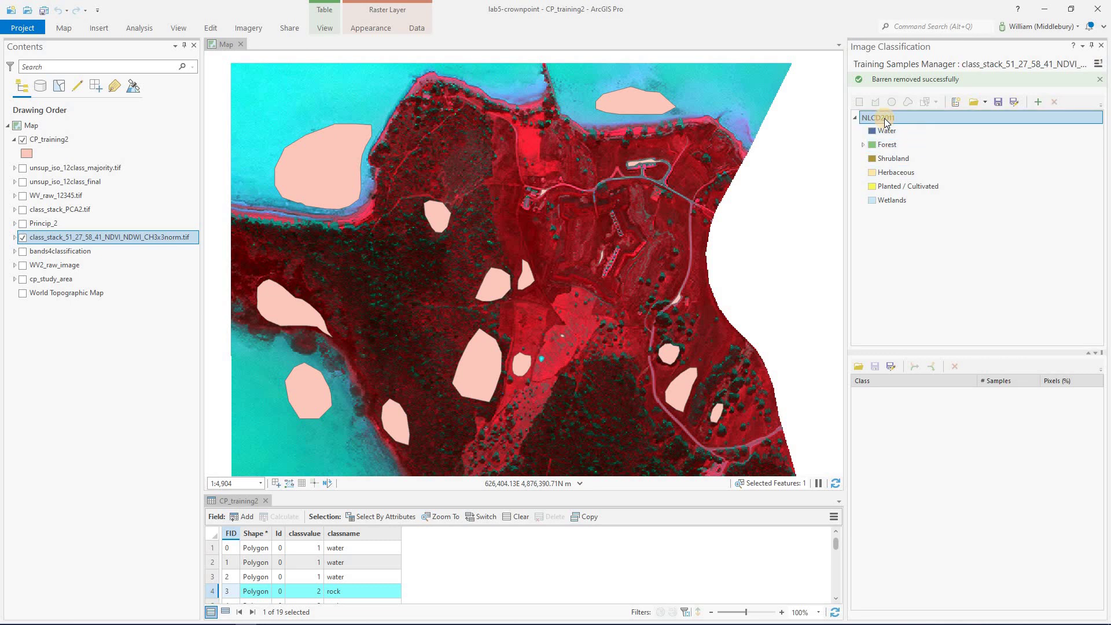
left_click(885, 130)
left_click(1054, 102)
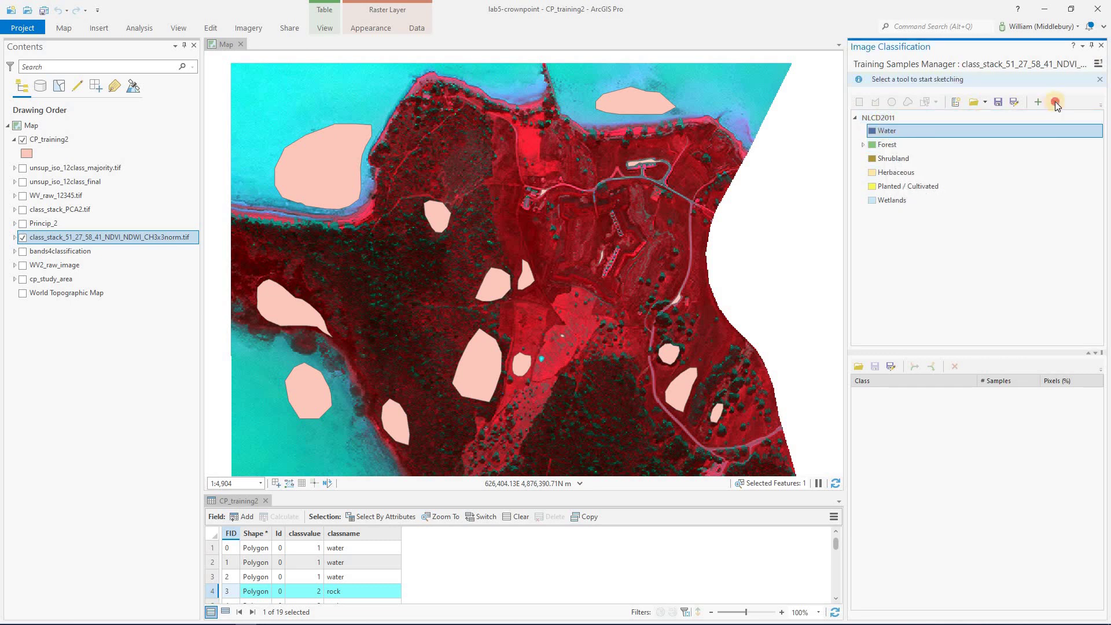
left_click(591, 348)
left_click(908, 119)
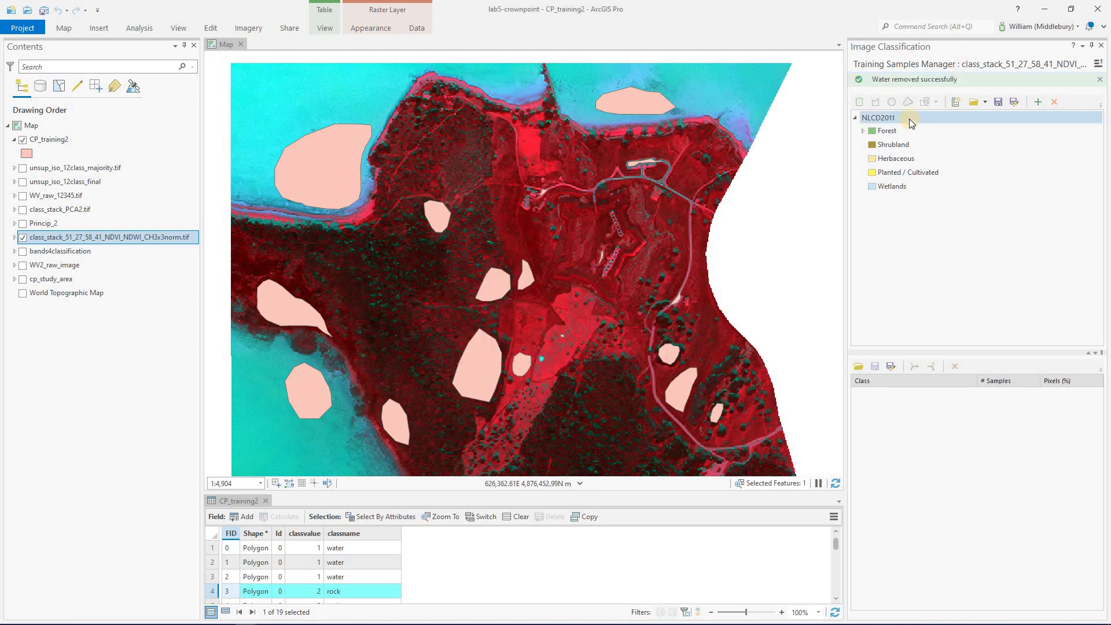
left_click(1013, 103)
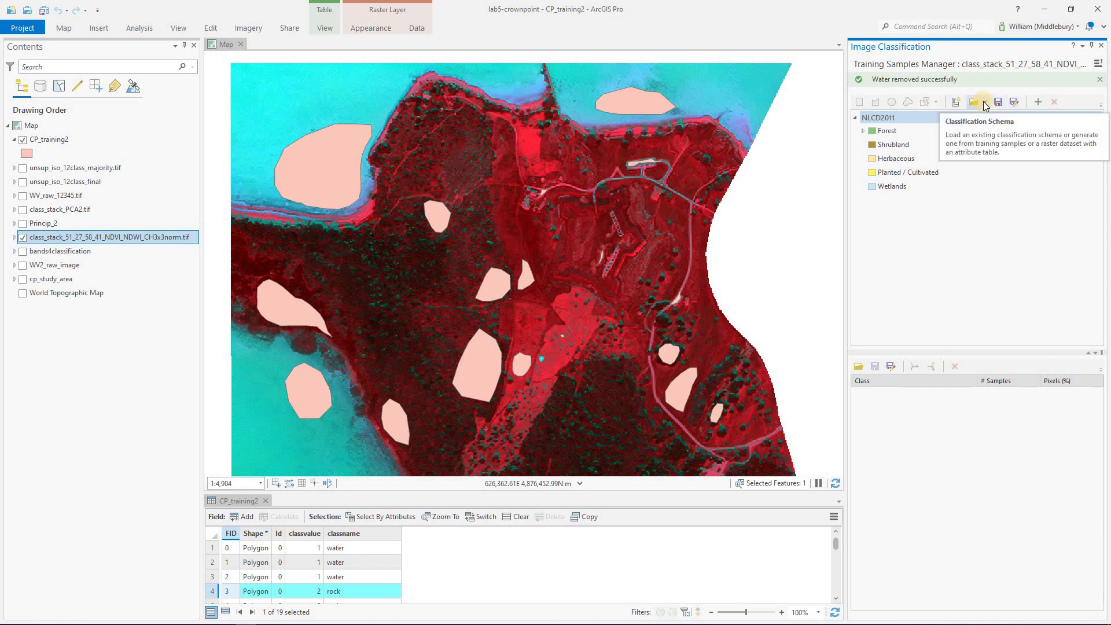
Step: Generate the schema from output\CP_training2.shp without saving the current schema
left_click(984, 102)
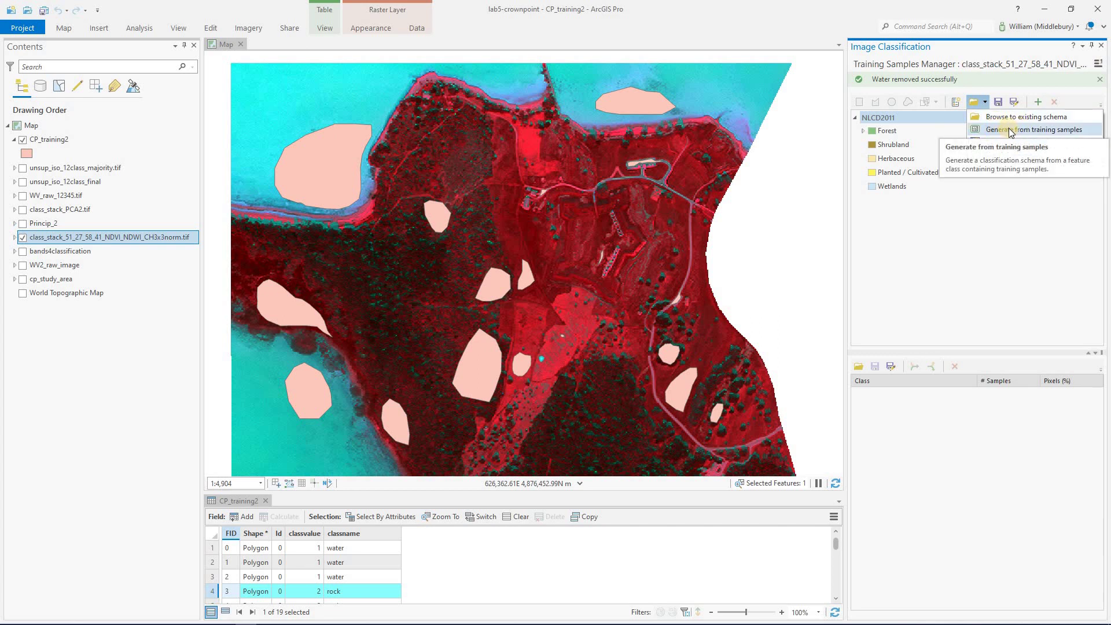
left_click(1011, 130)
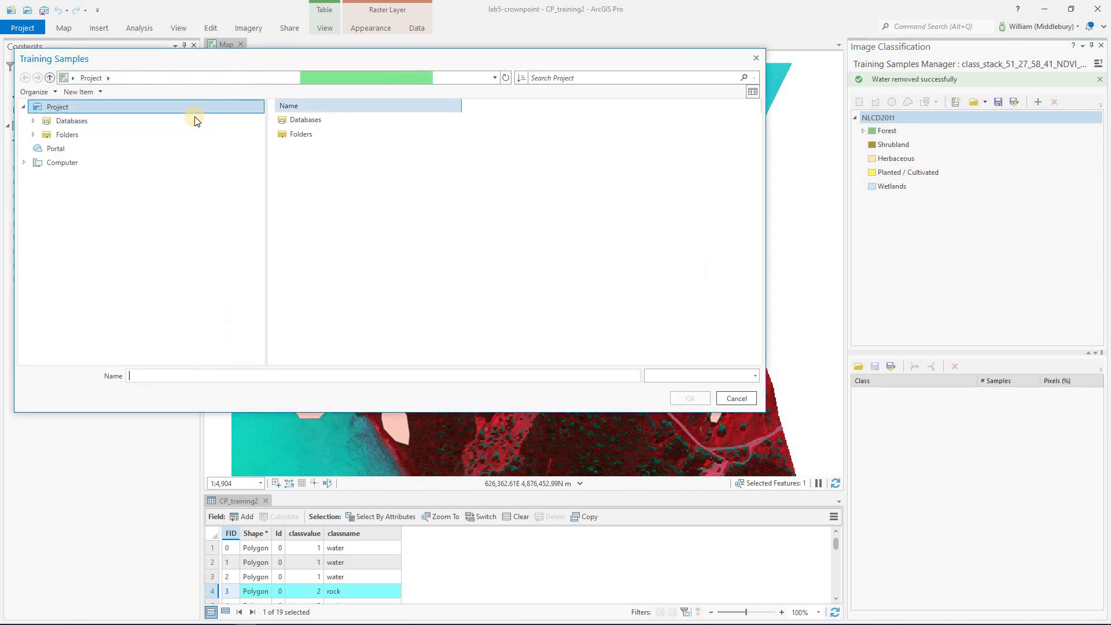
left_click(33, 134)
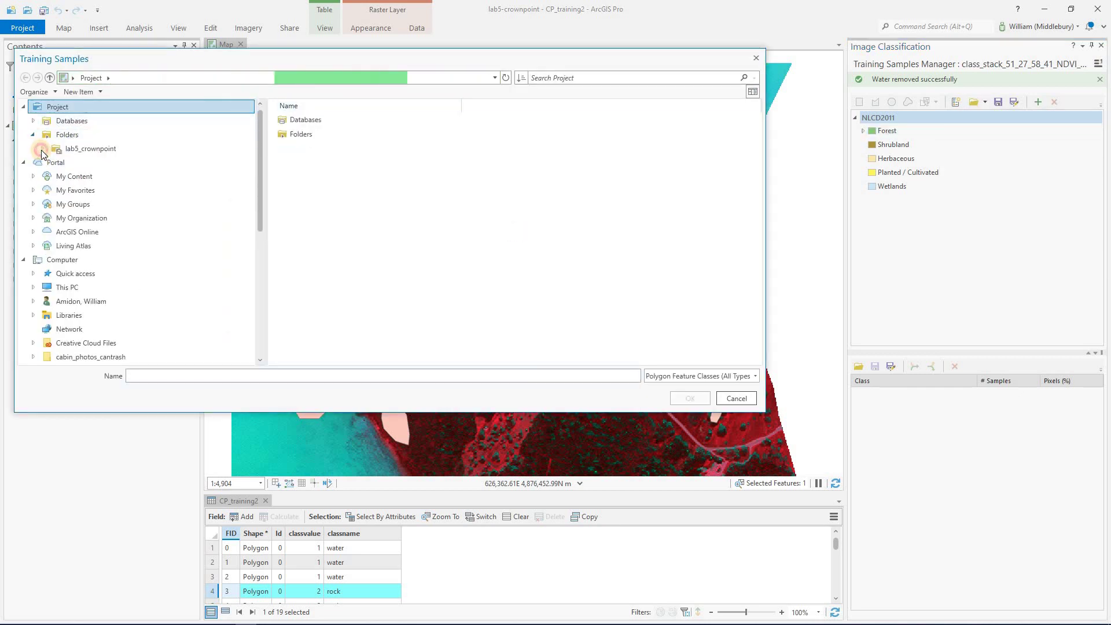
left_click(42, 148)
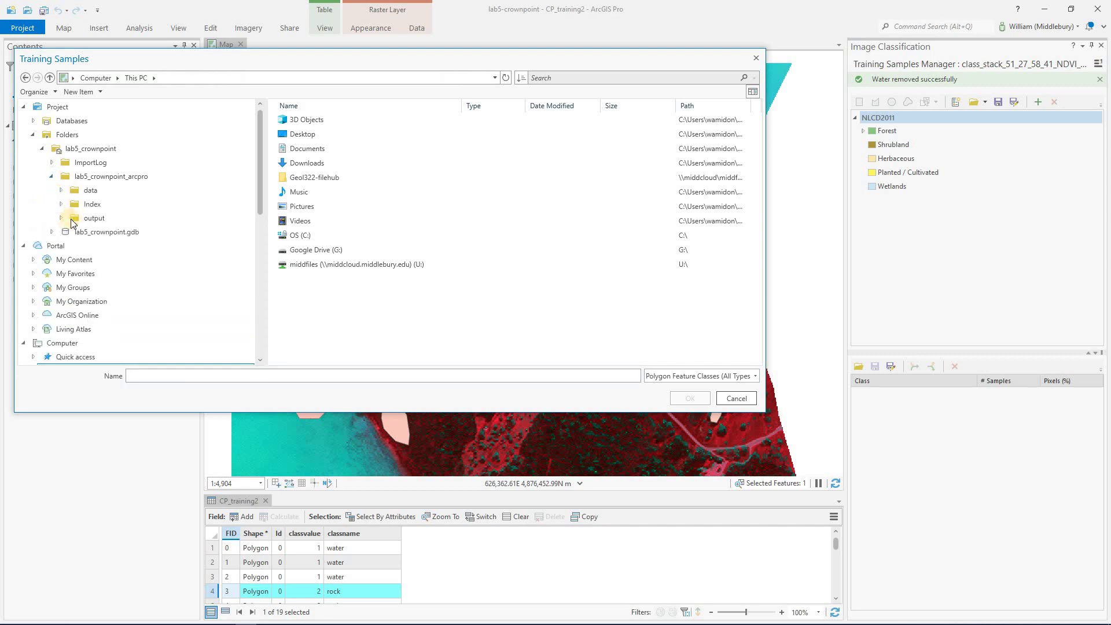
left_click(62, 218)
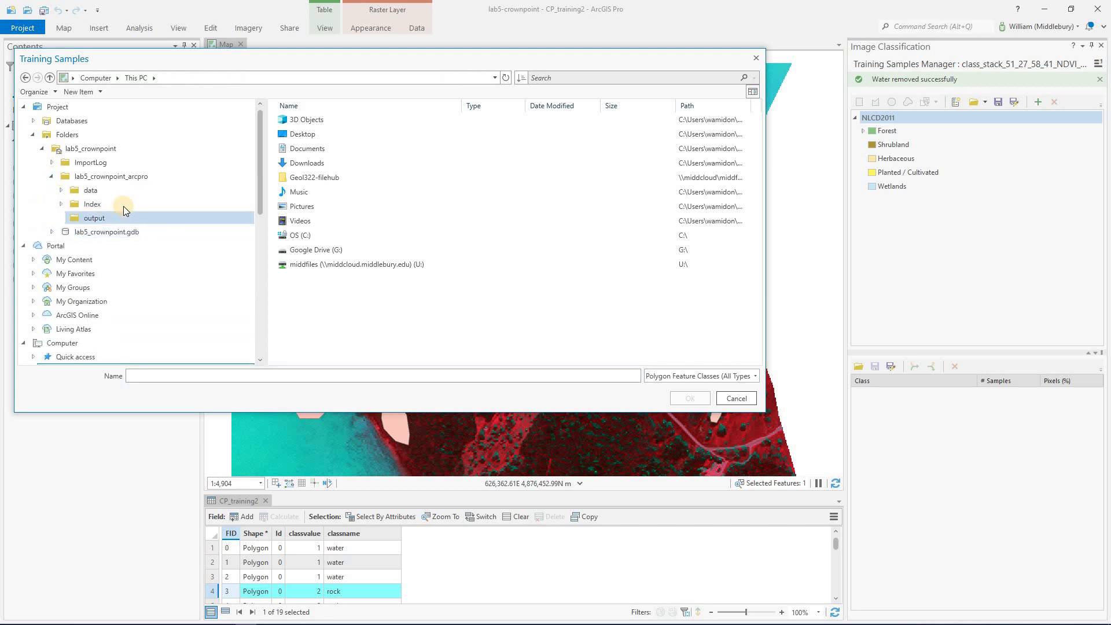
left_click(351, 119)
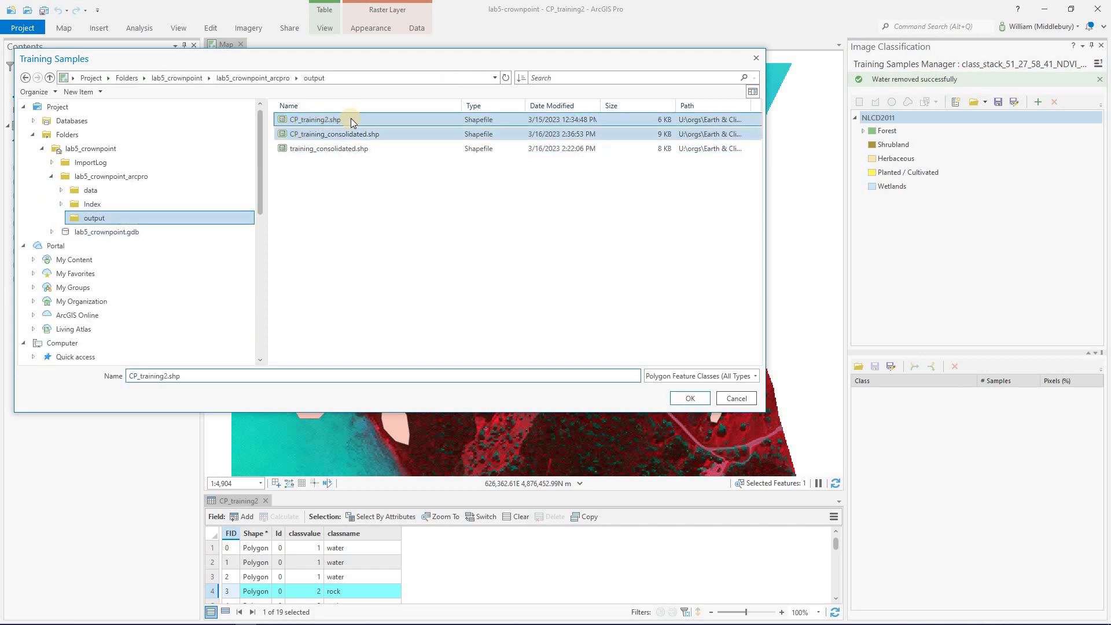
left_click(687, 399)
left_click(596, 346)
left_click(895, 178)
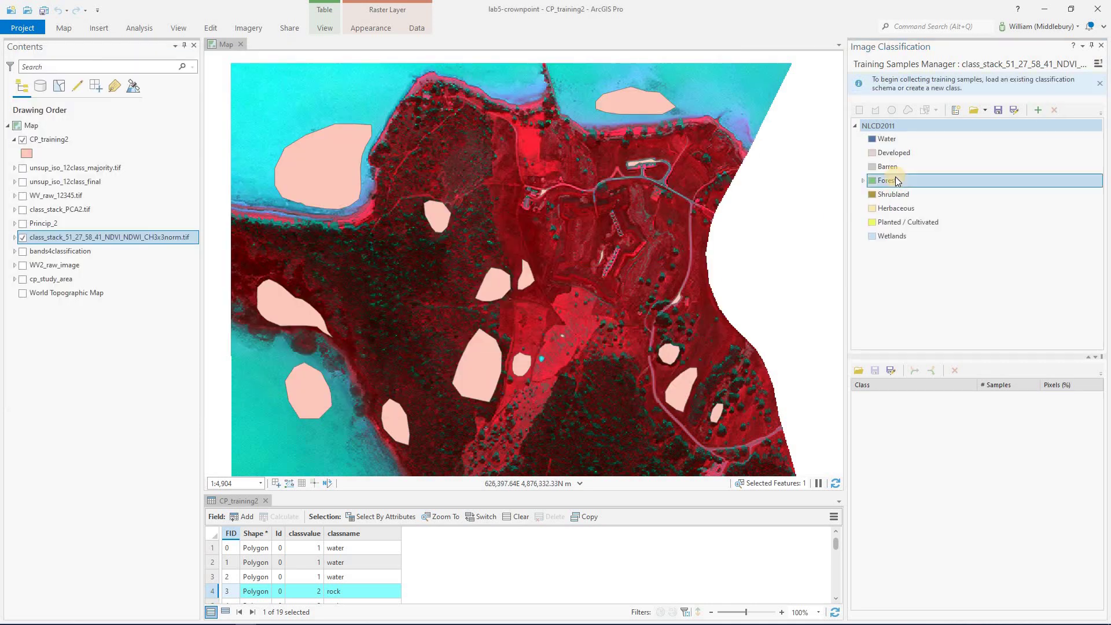
Step: Check the restored Water, Developed and Forest classes in the NLCD2011 schema
left_click(911, 145)
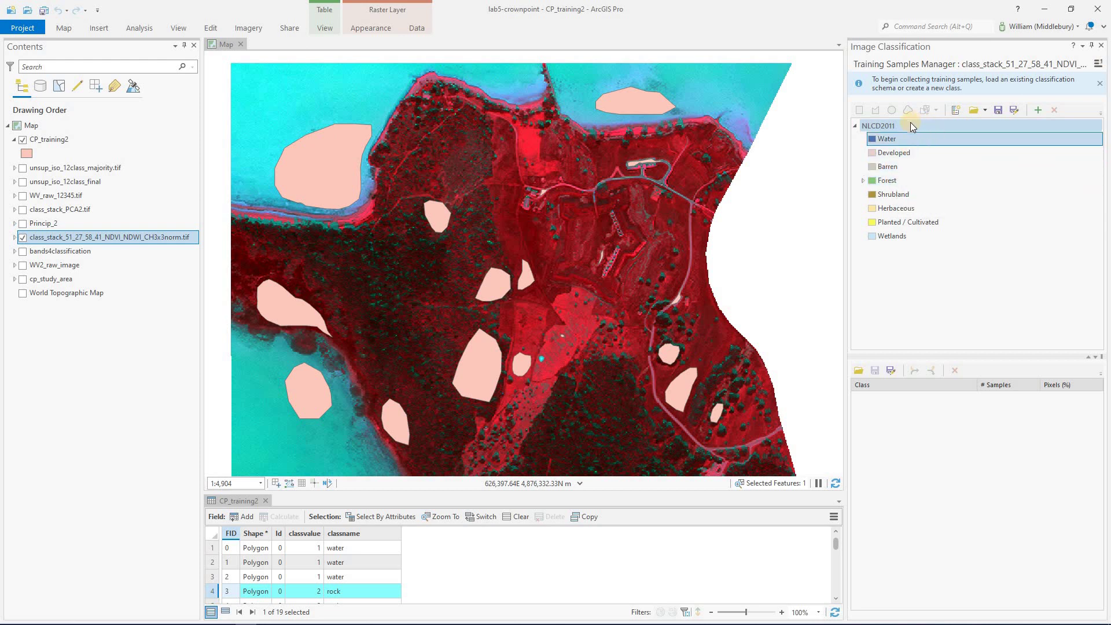
left_click(888, 158)
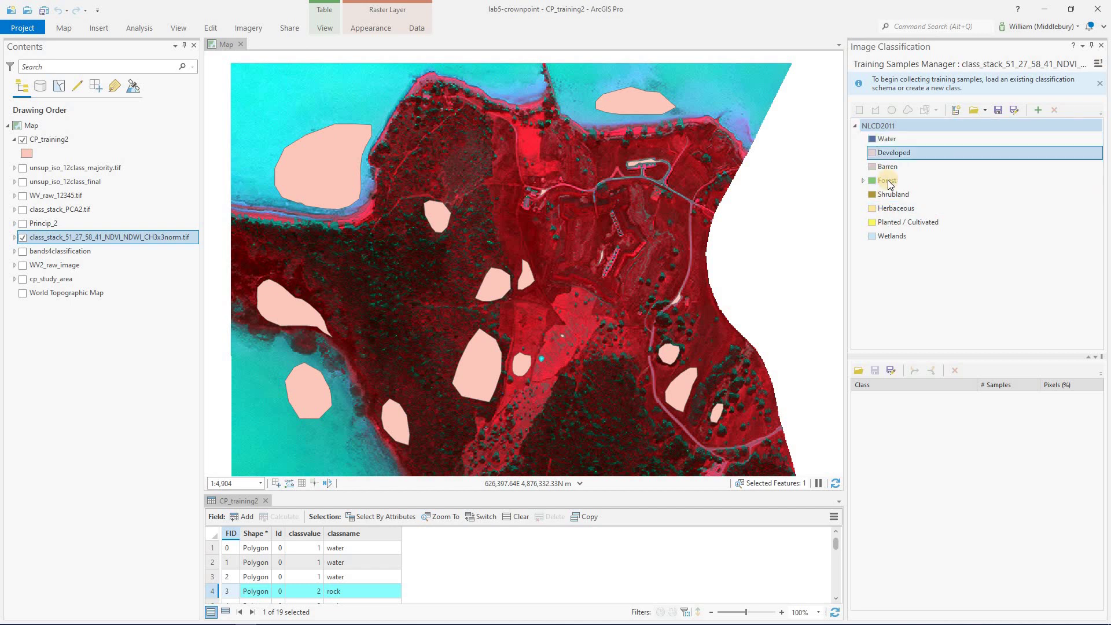
left_click(890, 183)
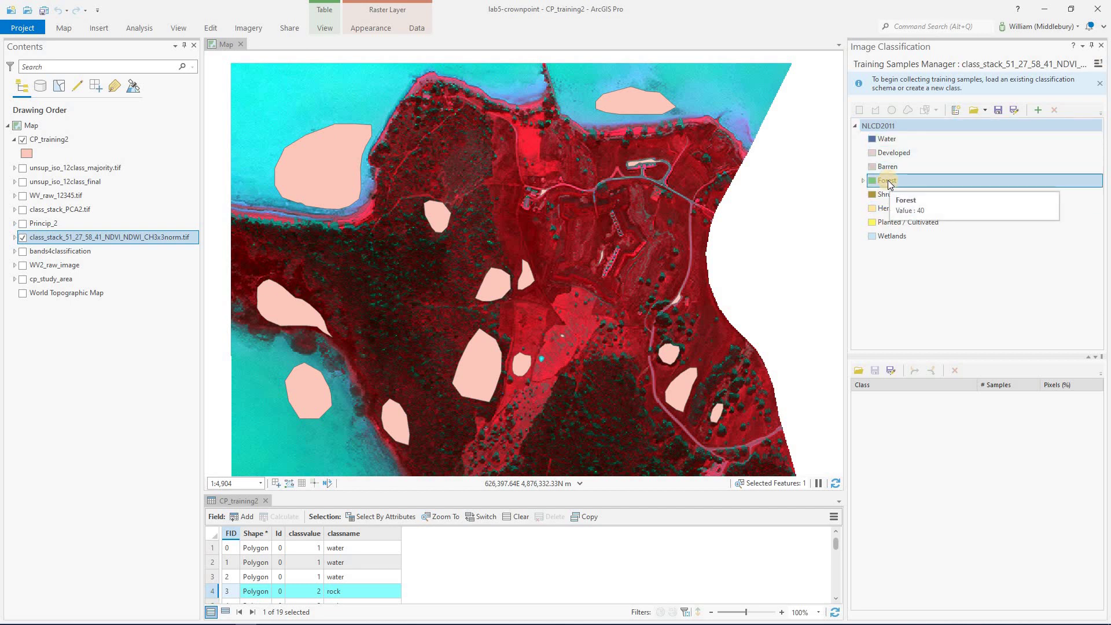
left_click(942, 127)
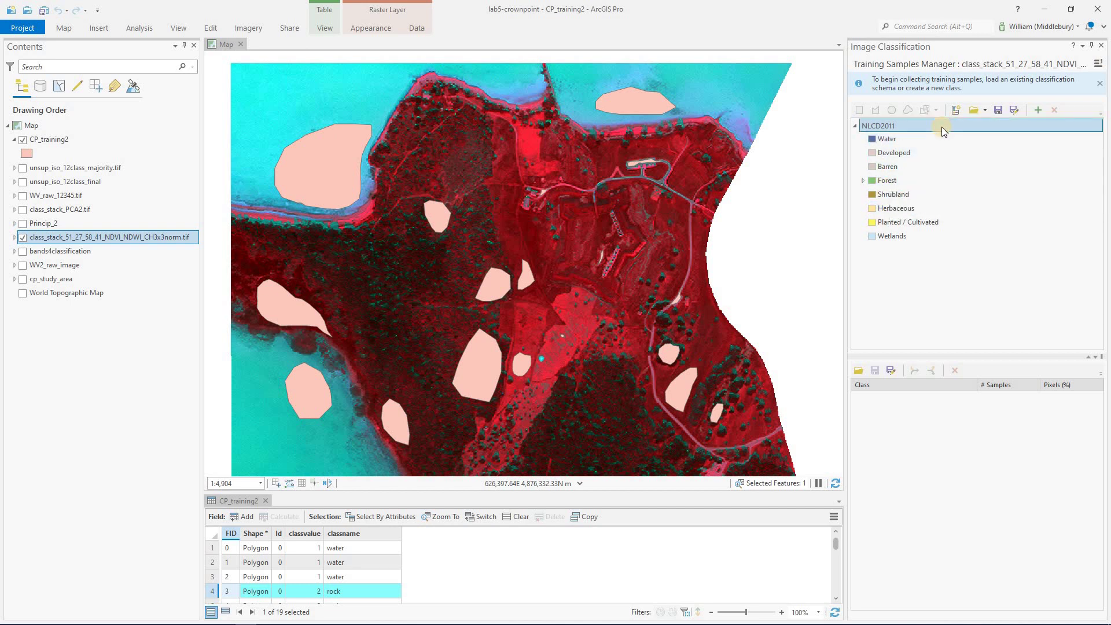
Step: Load the CP_training2_Schema1.ecs schema file, declining to save the current schema
left_click(987, 111)
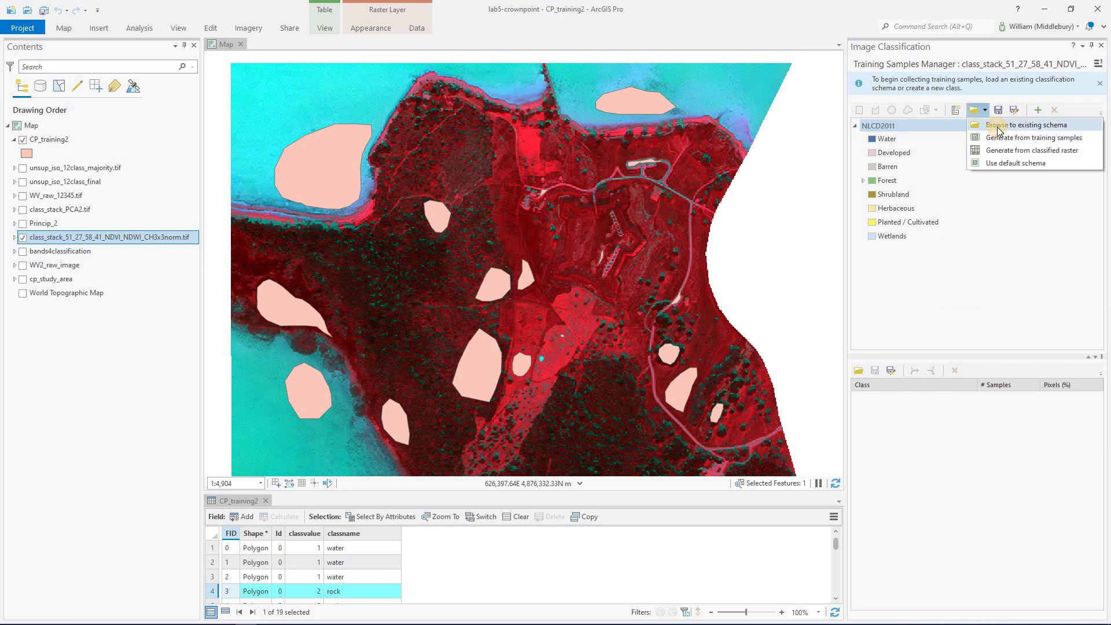
left_click(997, 131)
left_click(347, 148)
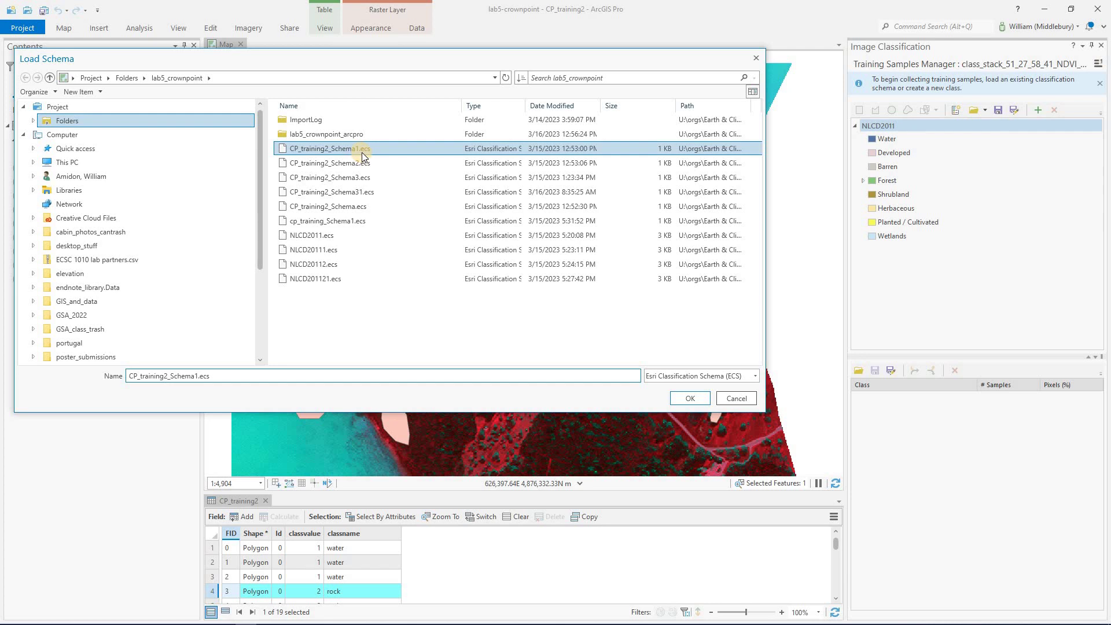
left_click(690, 398)
left_click(591, 346)
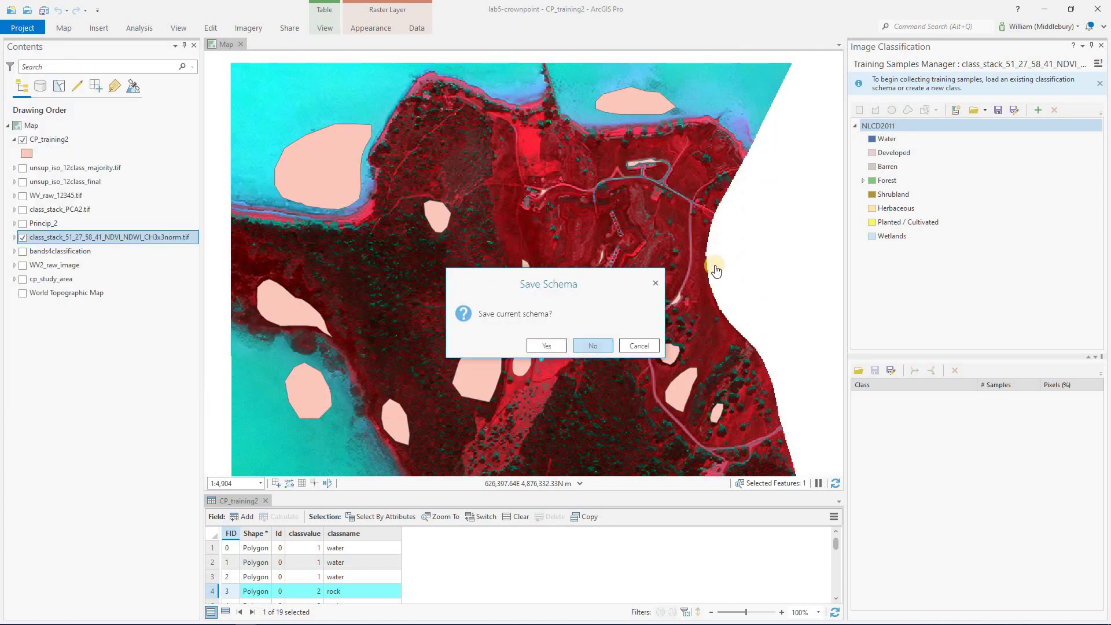
left_click(885, 166)
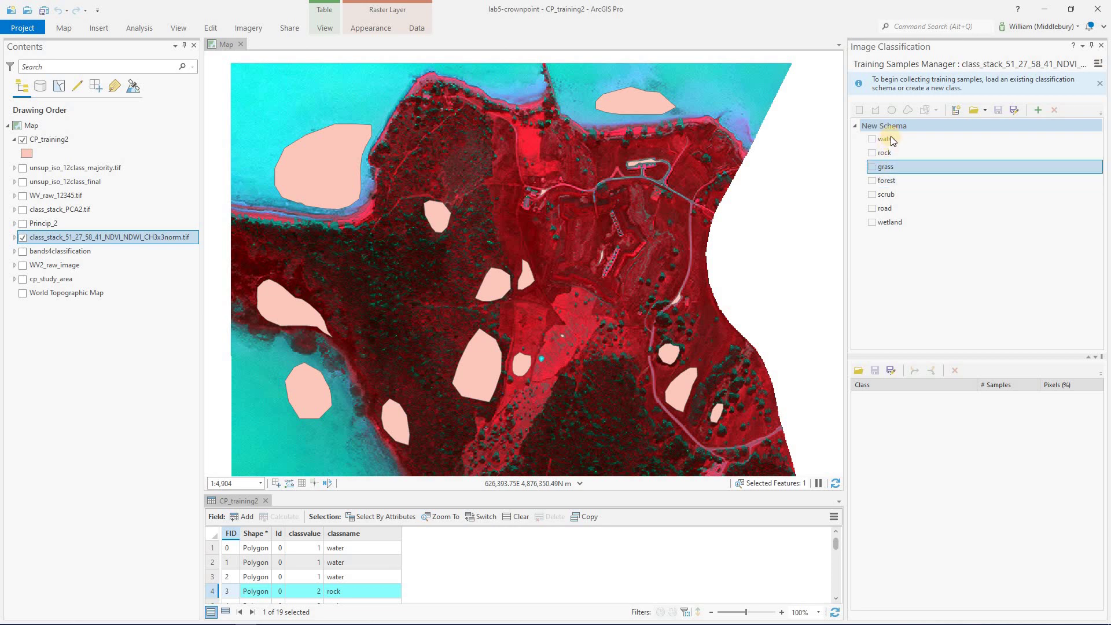
Step: Review the New Schema classes, starting with the water class value
left_click(891, 140)
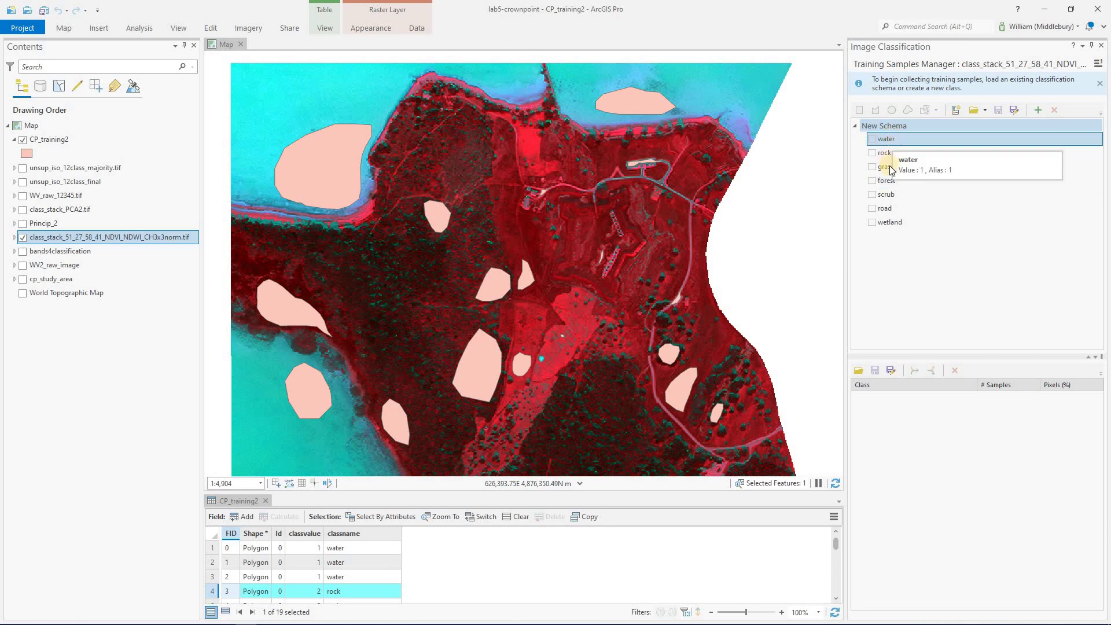
left_click(890, 181)
left_click(890, 199)
left_click(894, 218)
left_click(898, 449)
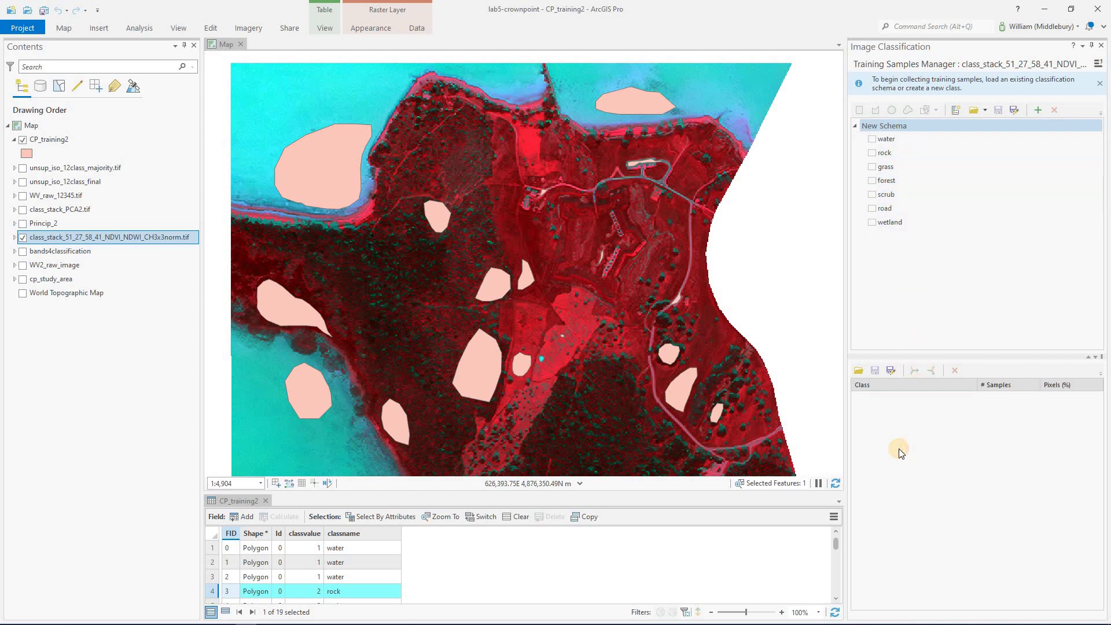
Step: Load CP_training2.shp as the training samples
left_click(858, 371)
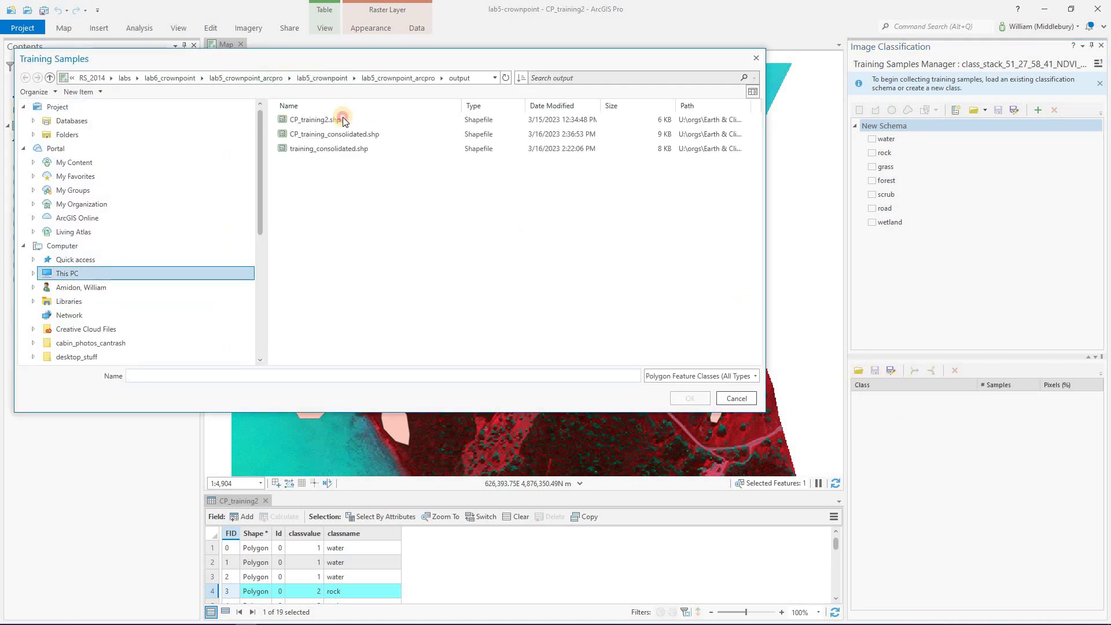
left_click(316, 121)
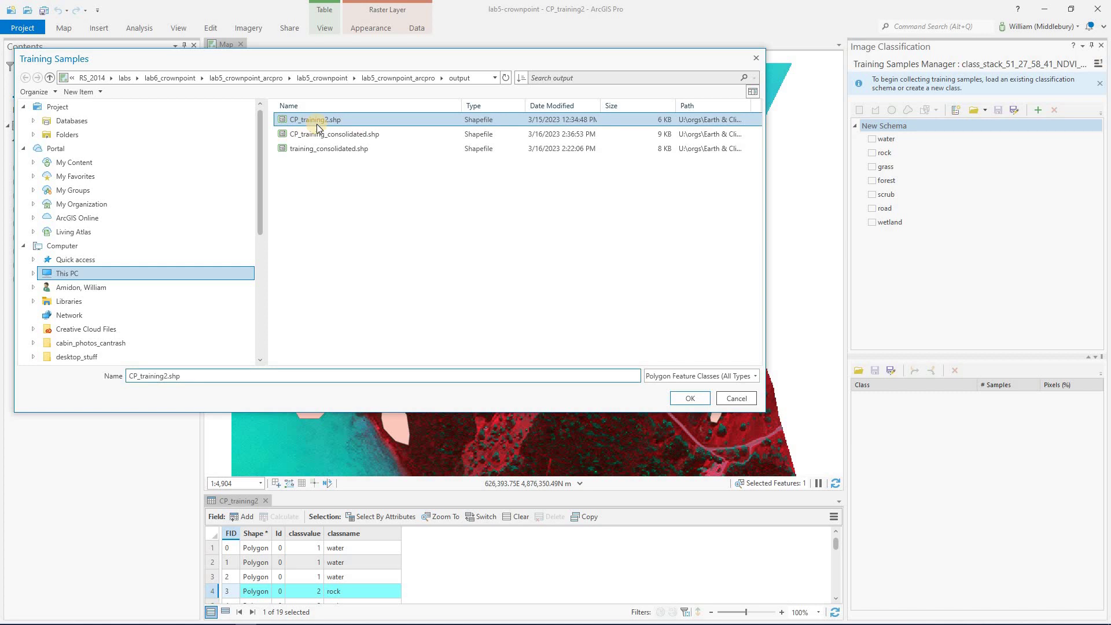
left_click(685, 395)
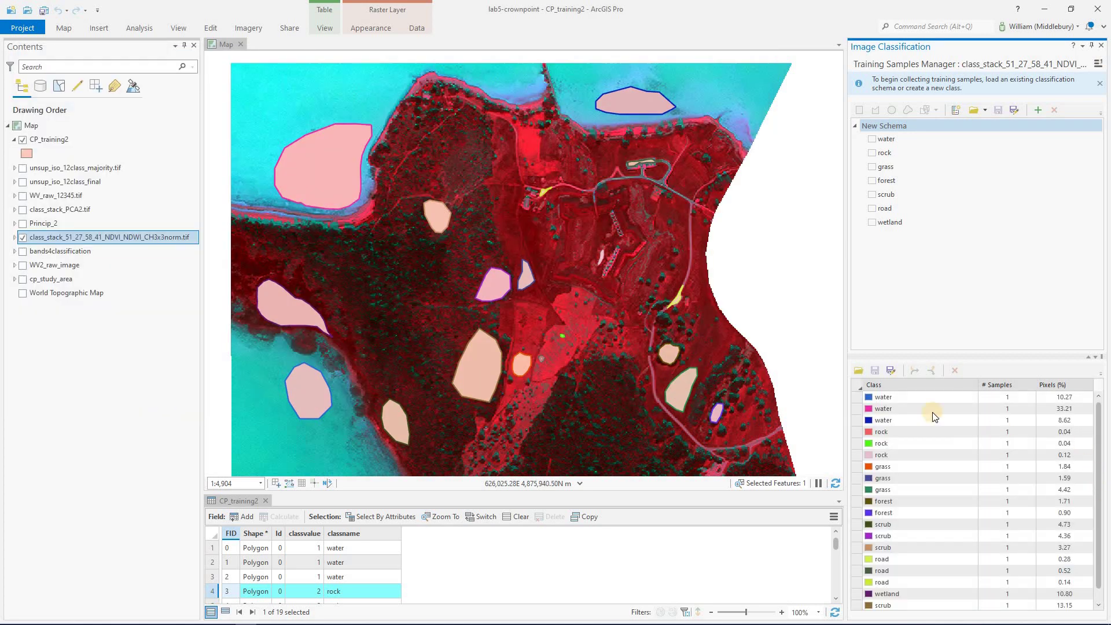
Step: Select the three water training samples in the sample list
left_click(891, 478)
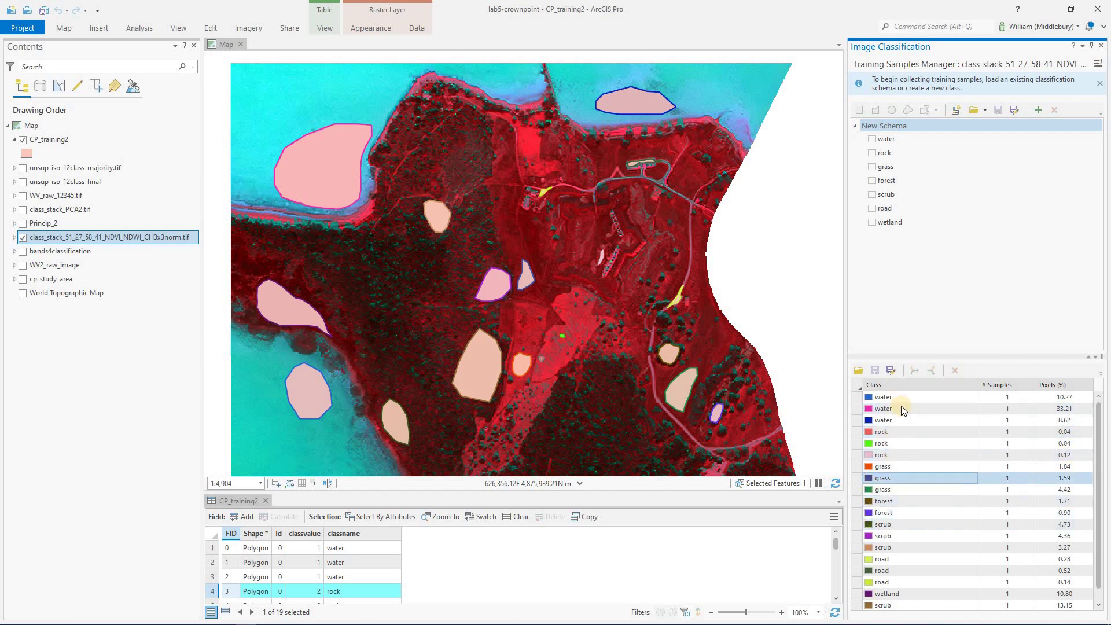
left_click(891, 408)
left_click(860, 398)
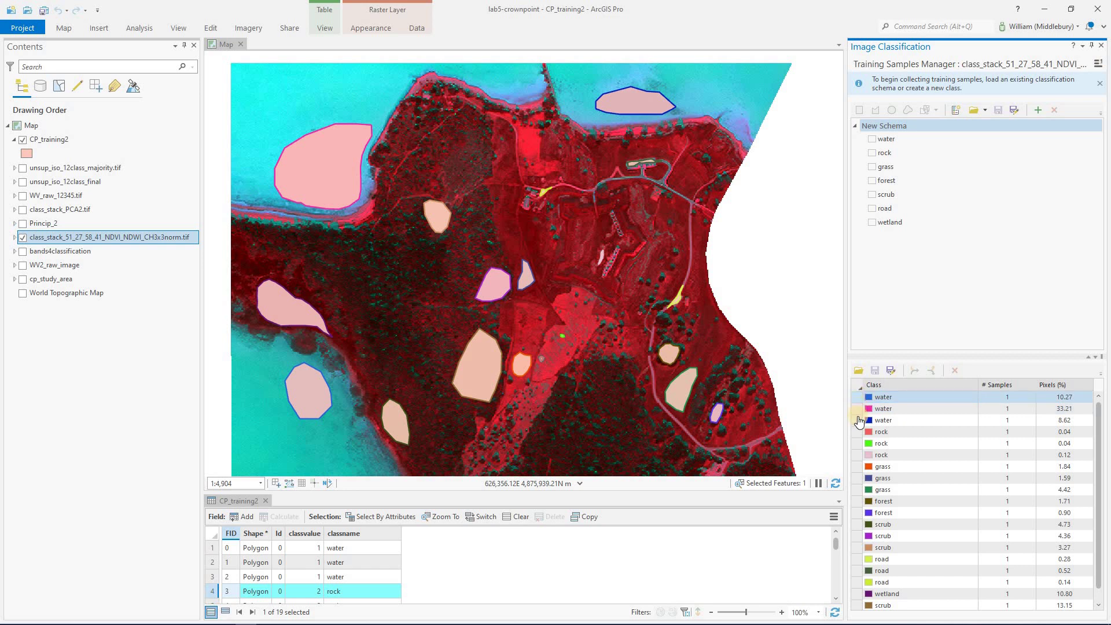
left_click(856, 418, "ctrl")
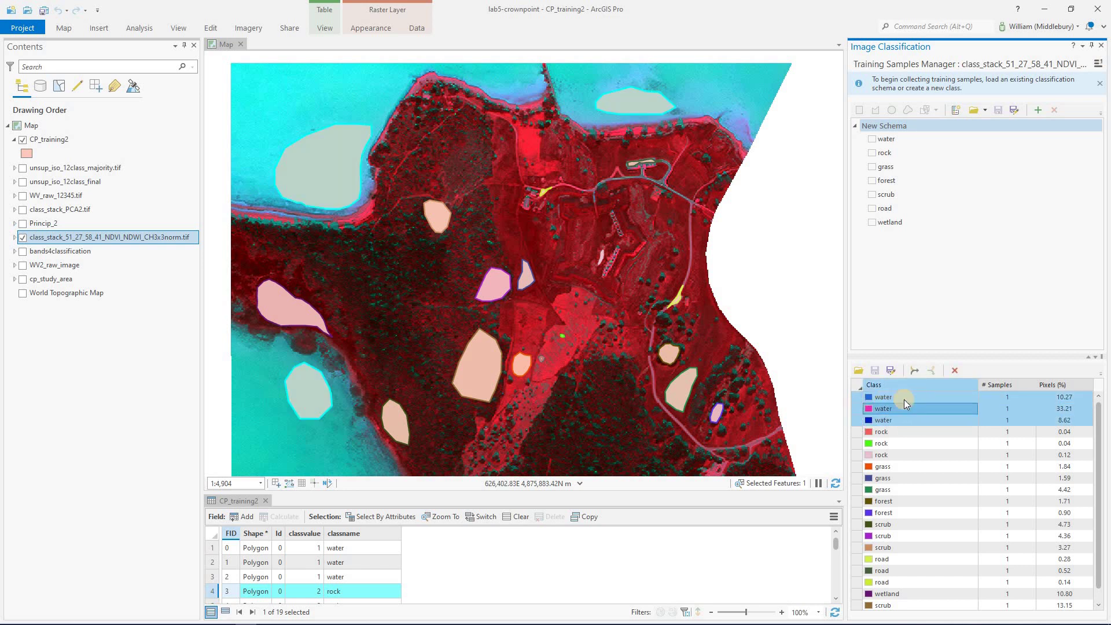
left_click(862, 410, "ctrl")
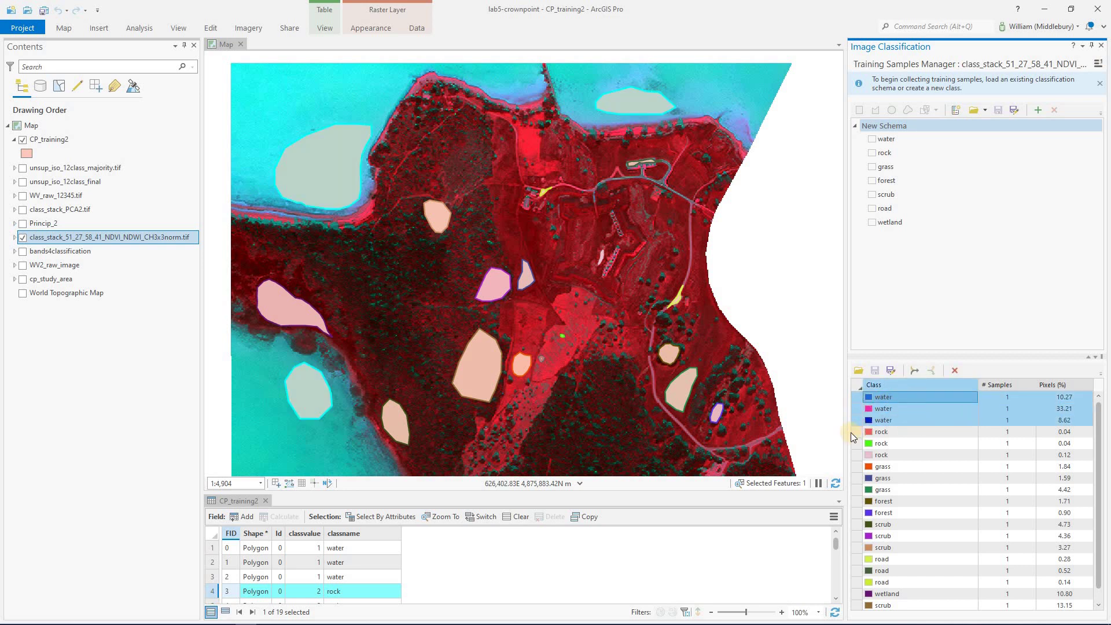
Step: Close the CP_training2 attribute table, then collapse the water samples and the three rock samples
left_click(266, 501)
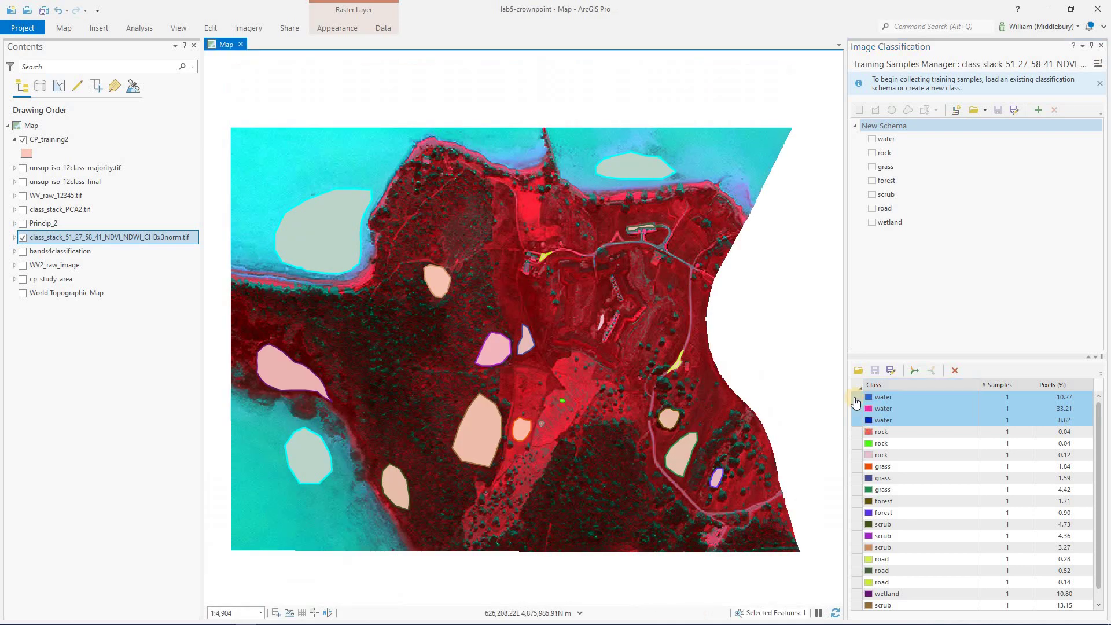
left_click(914, 372)
left_click(856, 409)
left_click(856, 431, "shift")
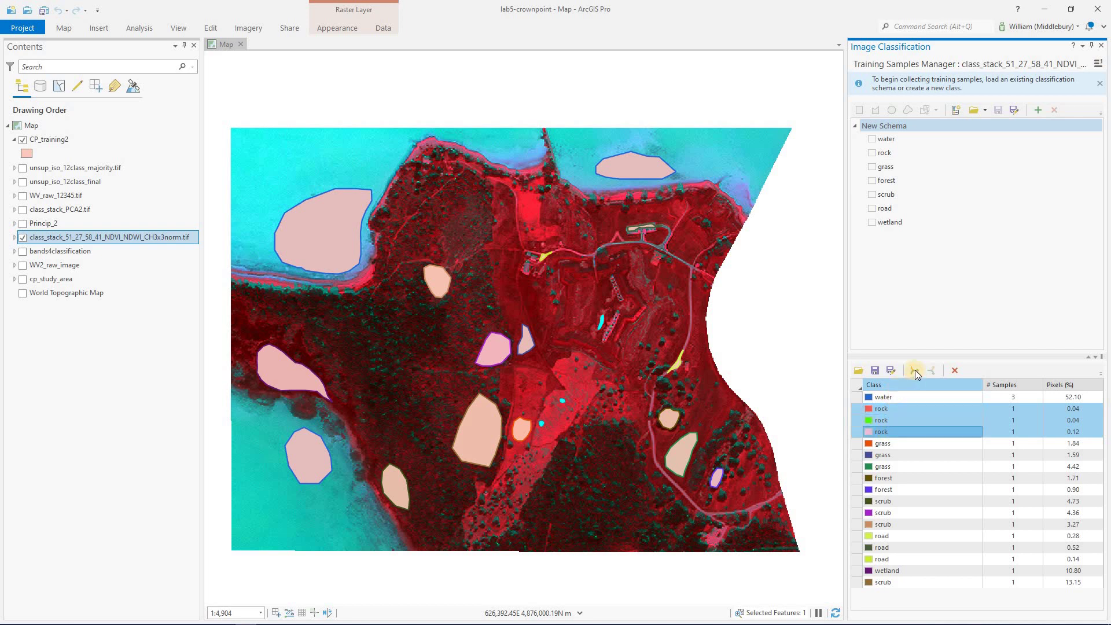
left_click(915, 369)
Step: Collapse the three grass samples and the two forest samples into single rows
left_click(856, 420)
left_click(856, 444, "ctrl")
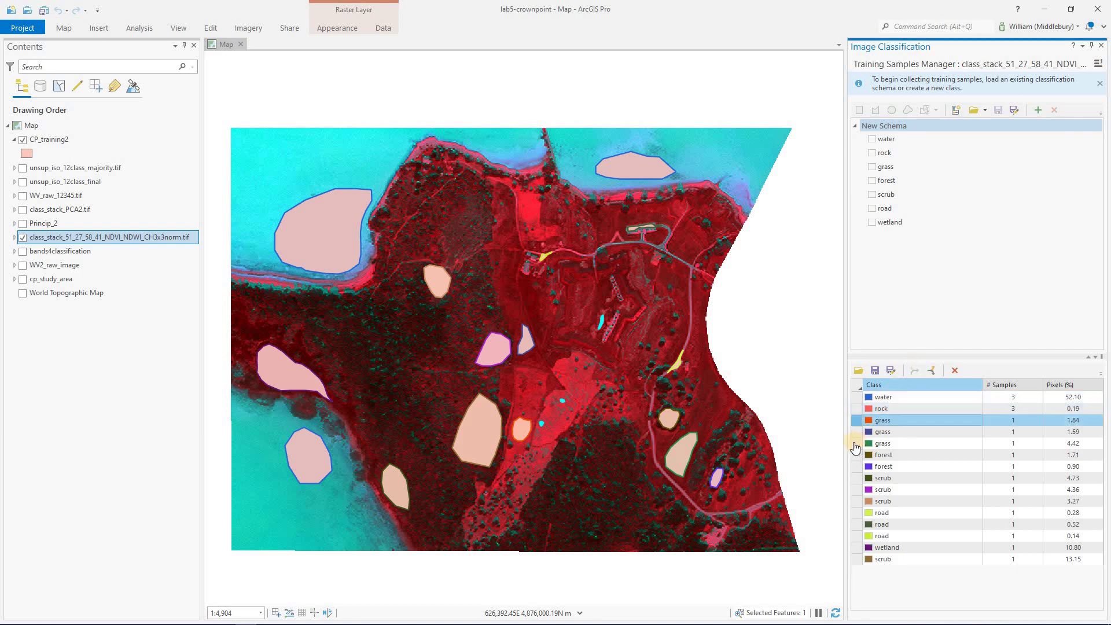
left_click(857, 431, "ctrl")
left_click(915, 370)
left_click(859, 432)
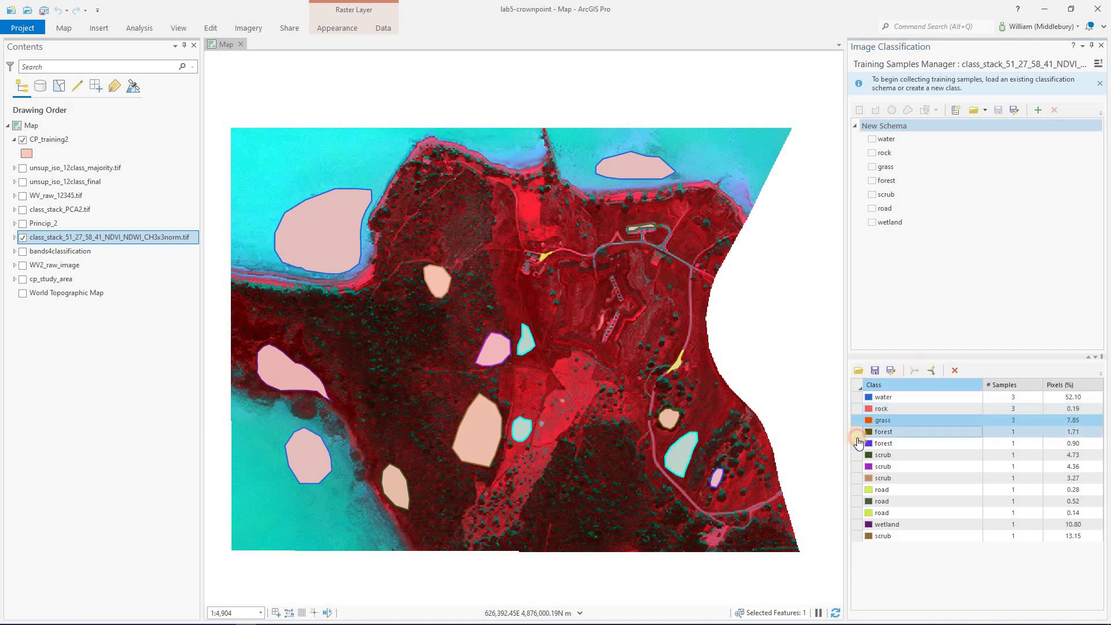
left_click(862, 443, "ctrl")
left_click(916, 370)
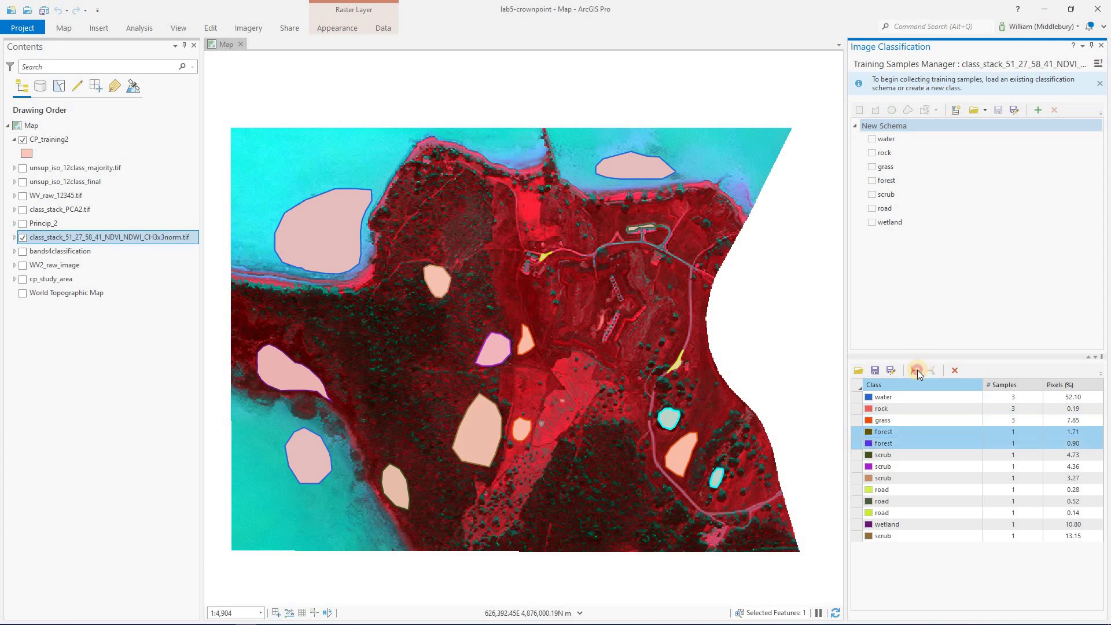
Step: Collapse three scrub samples and the three road samples into single rows
left_click(856, 443)
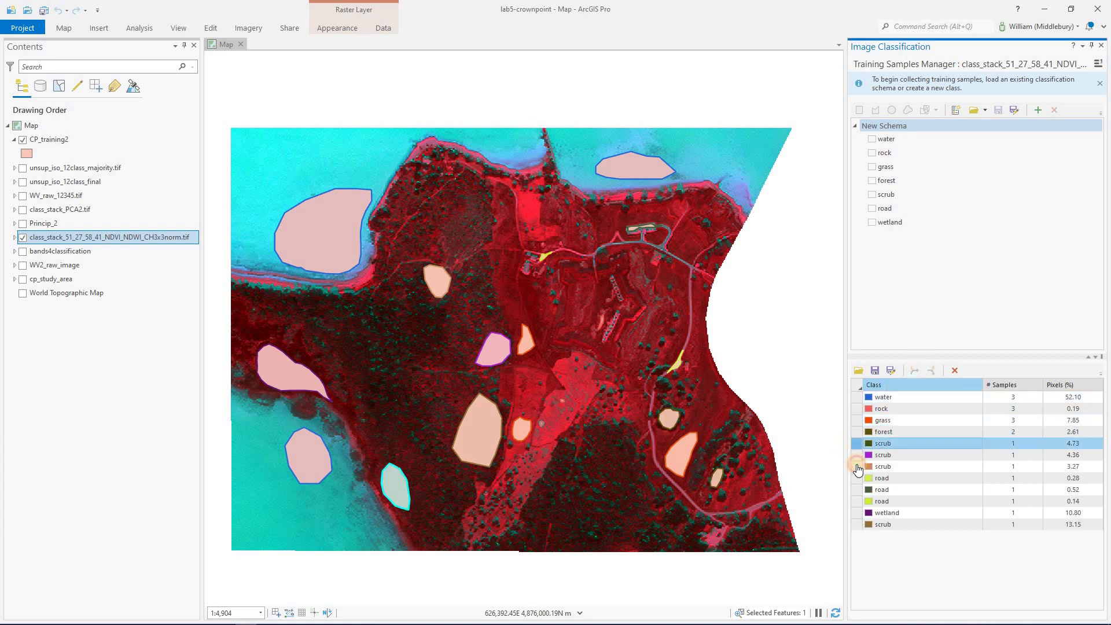
left_click(856, 454, "ctrl")
left_click(856, 466, "ctrl")
left_click(915, 371)
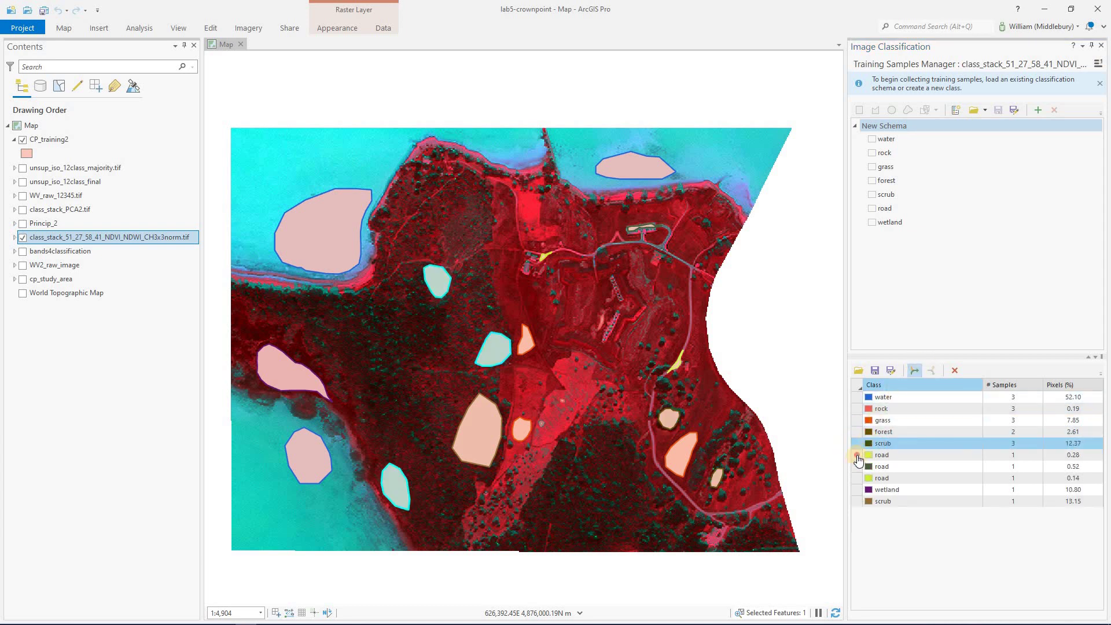
left_click(856, 455)
left_click(856, 466, "ctrl")
left_click(856, 478, "ctrl")
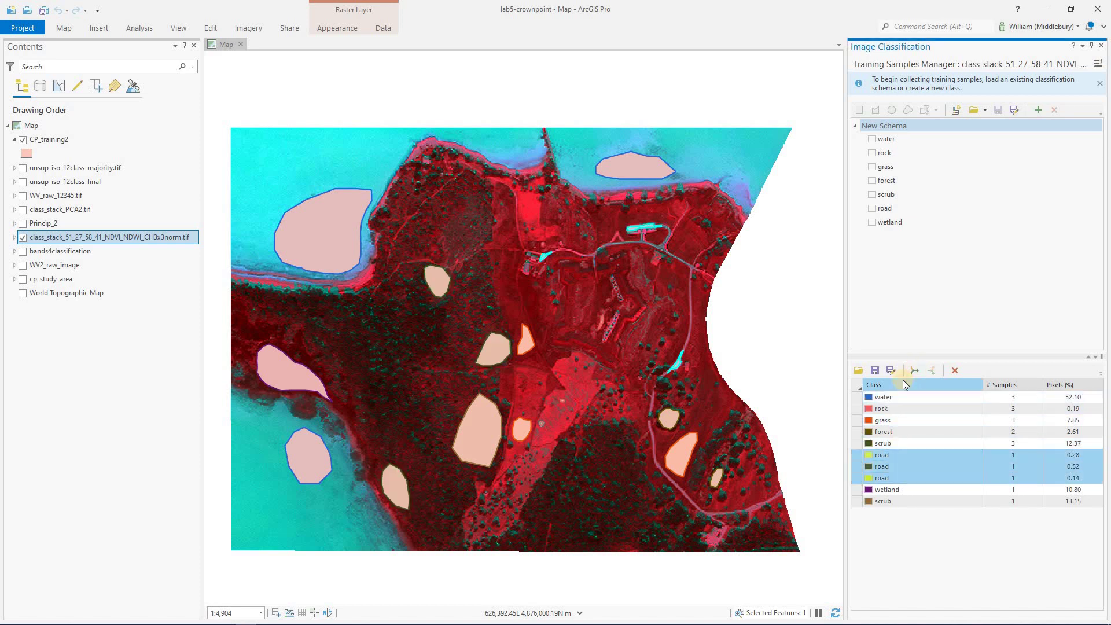
left_click(915, 370)
Step: Merge the leftover scrub sample into the scrub row, then check the grass and road rows
left_click(856, 478)
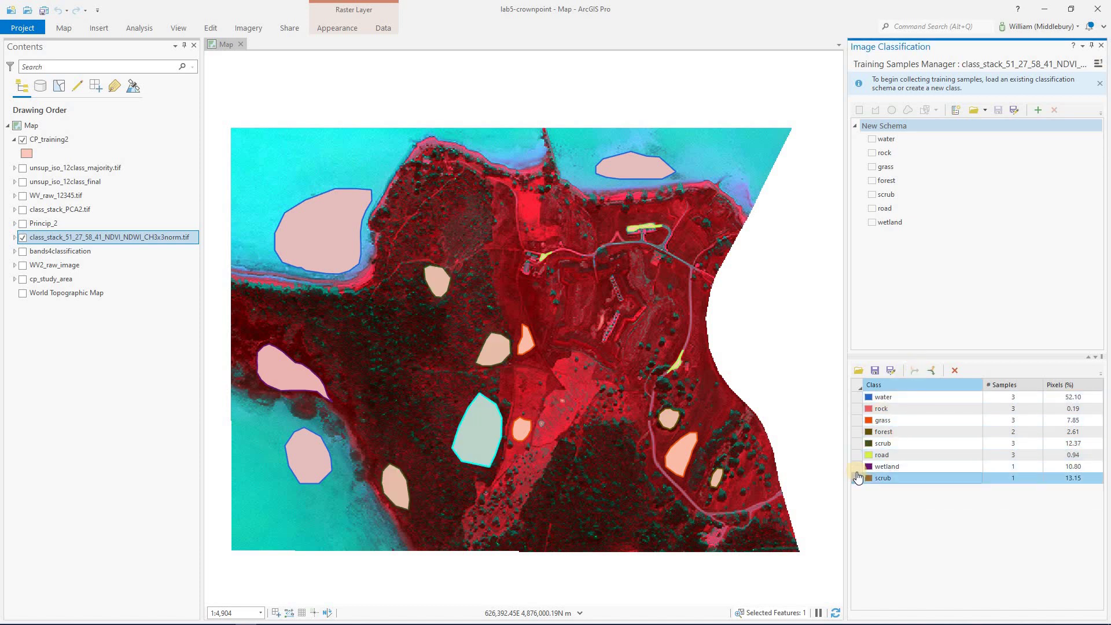
left_click(857, 467, "ctrl")
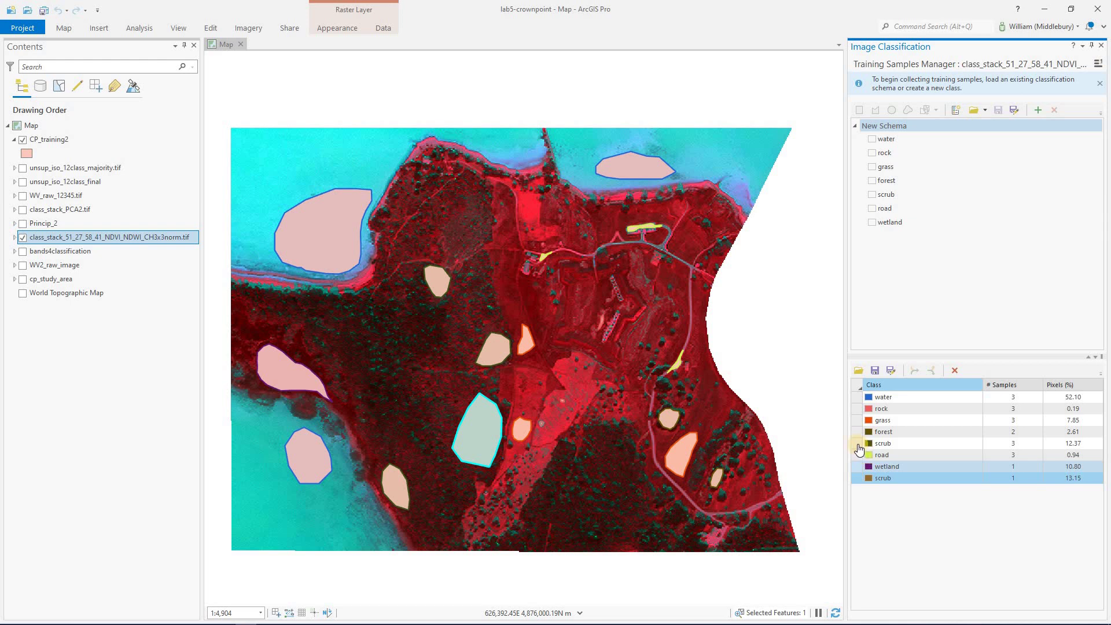
left_click(858, 444, "ctrl")
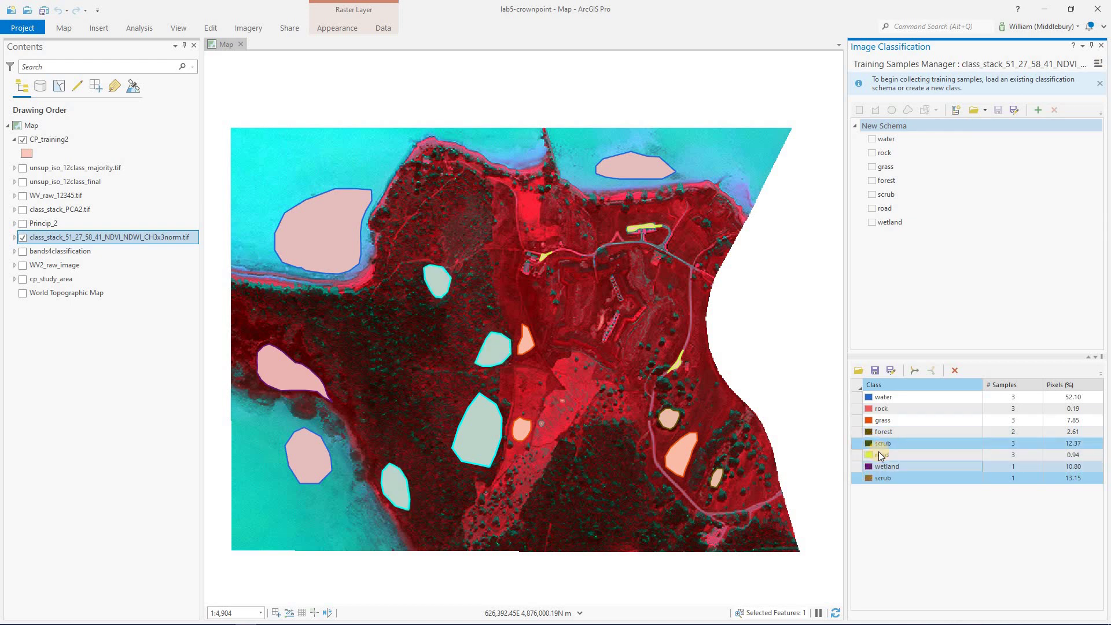
left_click(880, 466, "ctrl")
left_click(916, 370)
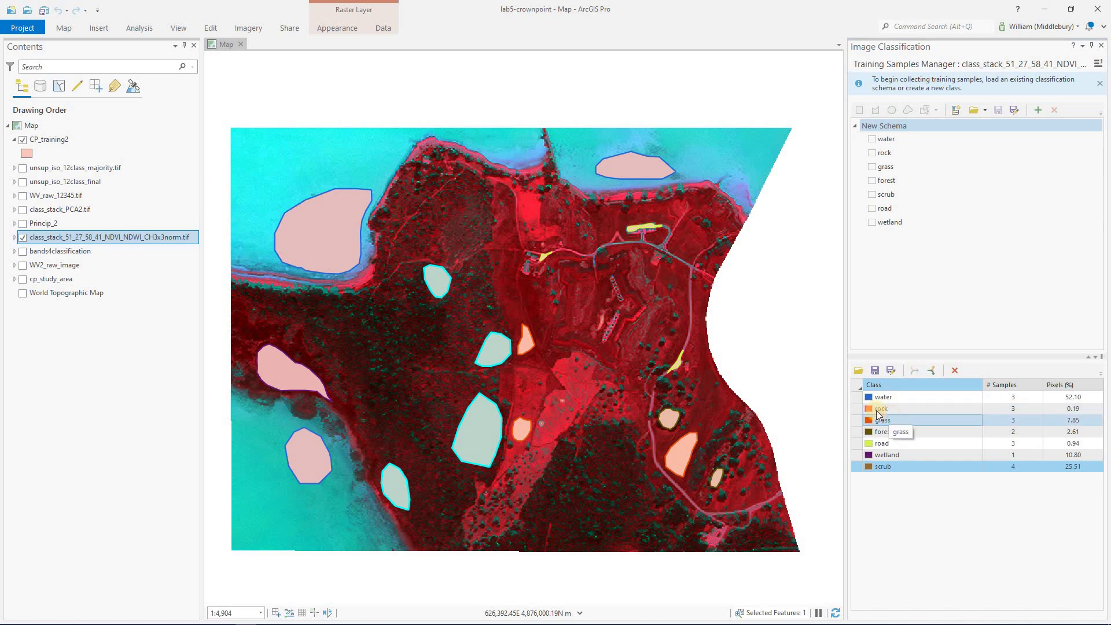
left_click(885, 430)
left_click(882, 443)
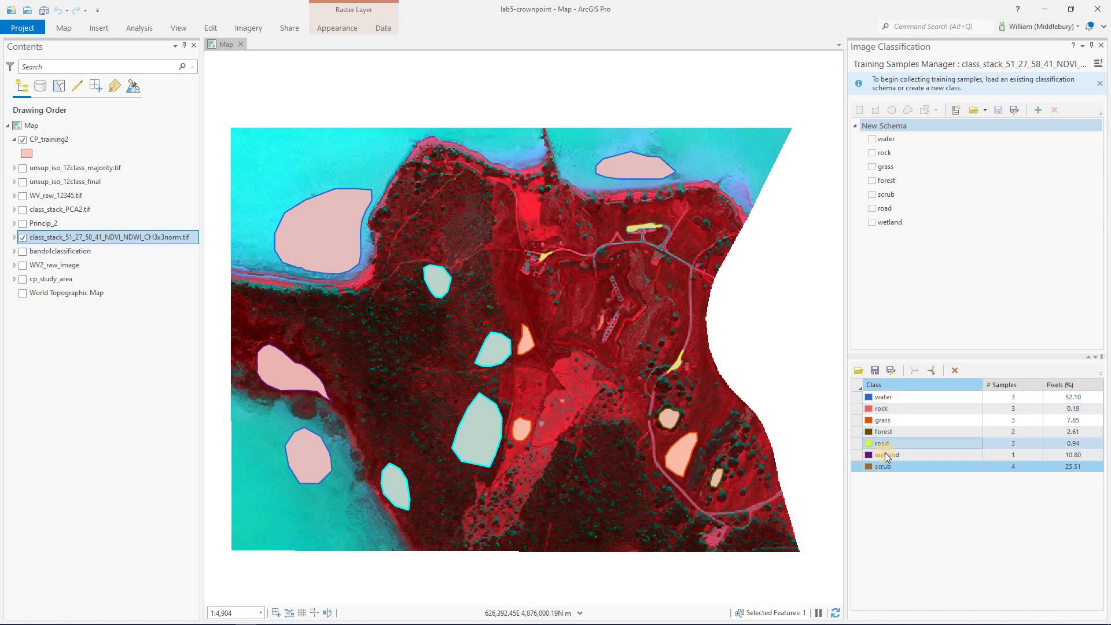
Step: Save a copy of the merged training samples as CP_training_consolidated.shp in the output folder, overwriting it
left_click(877, 373)
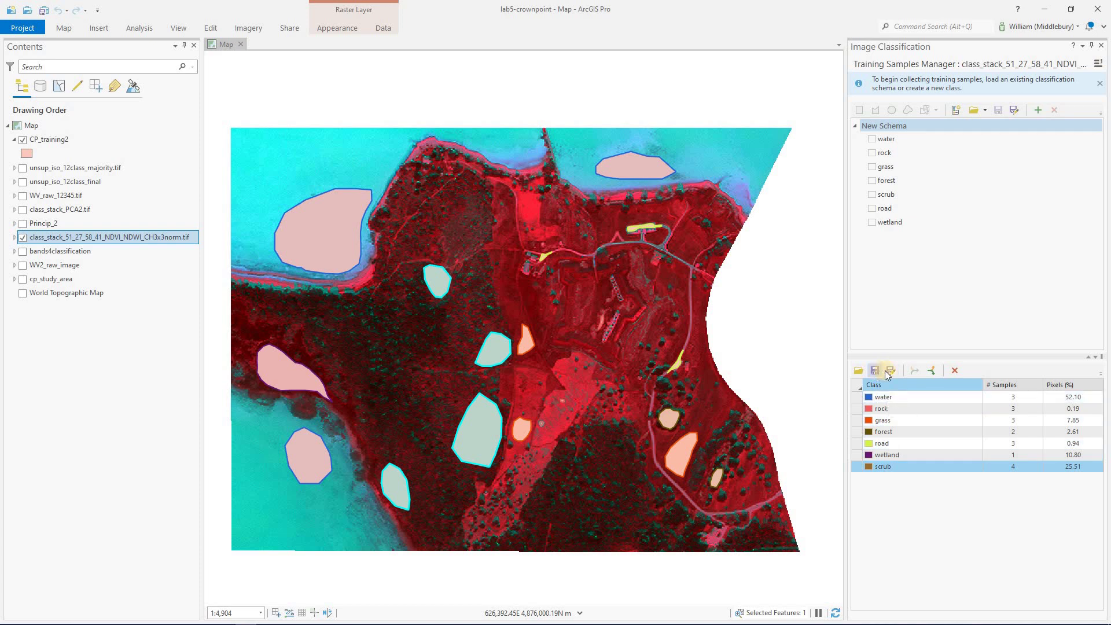
left_click(890, 372)
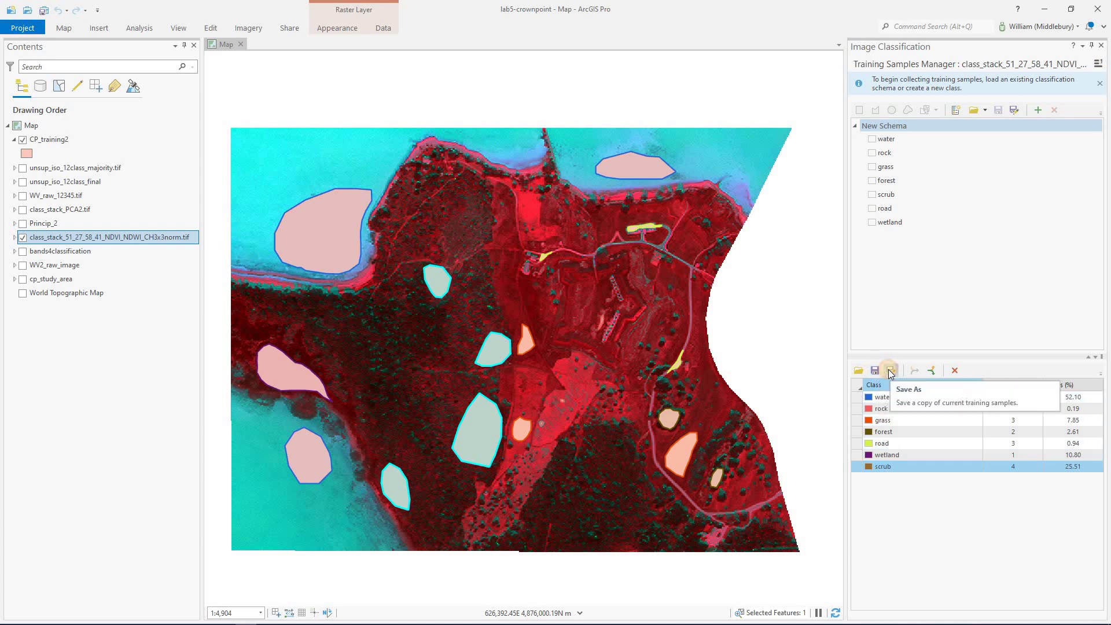
left_click(890, 372)
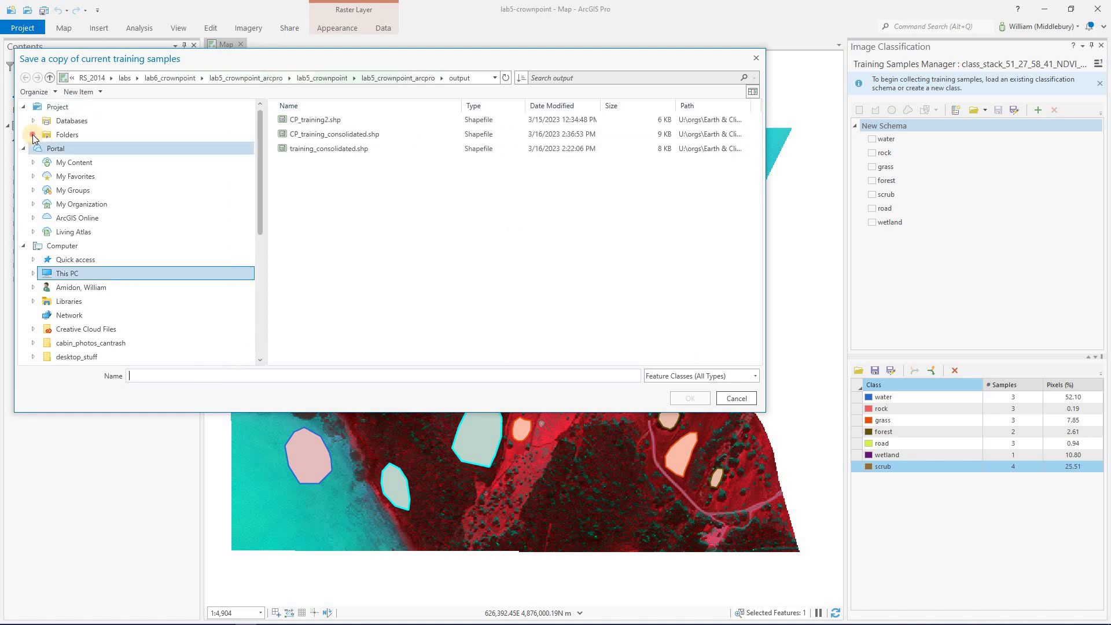
left_click(33, 134)
left_click(42, 148)
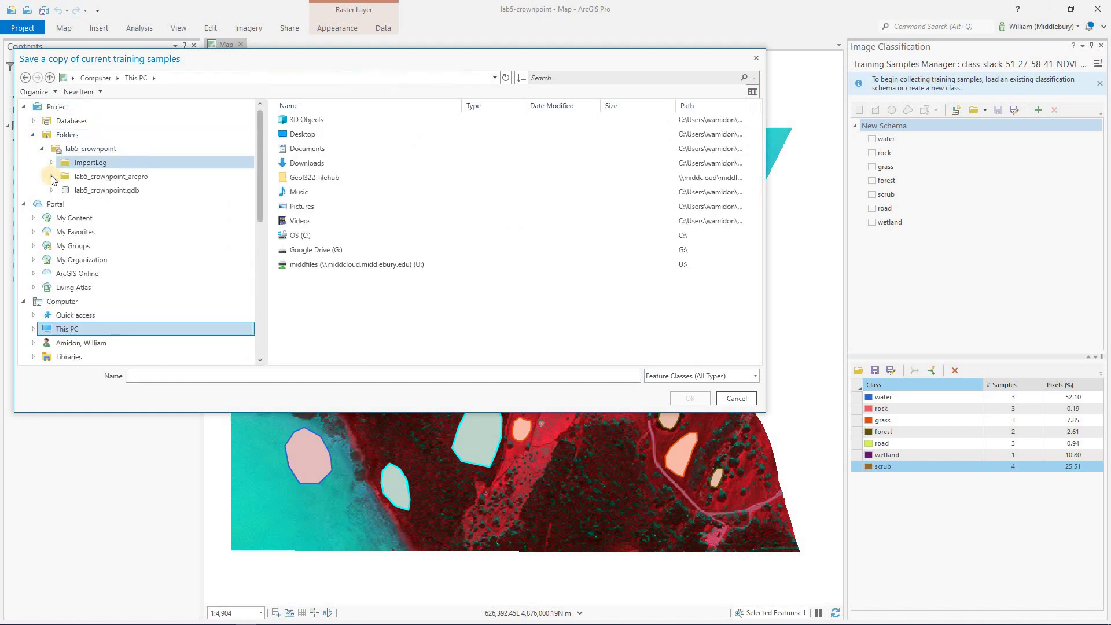
left_click(51, 177)
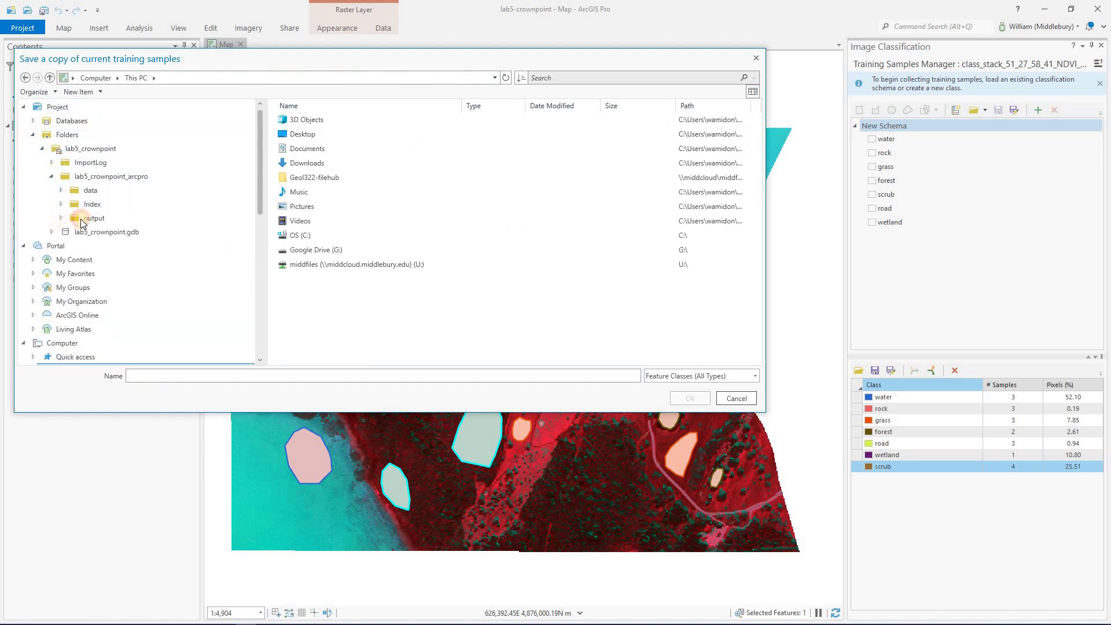
left_click(84, 220)
left_click(347, 135)
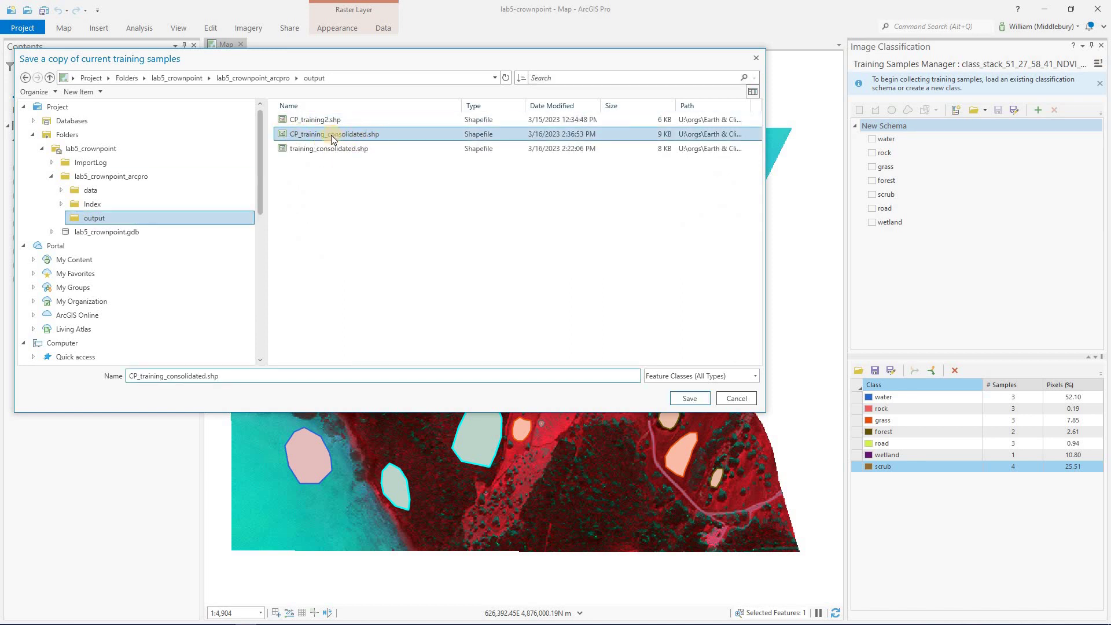
left_click(689, 399)
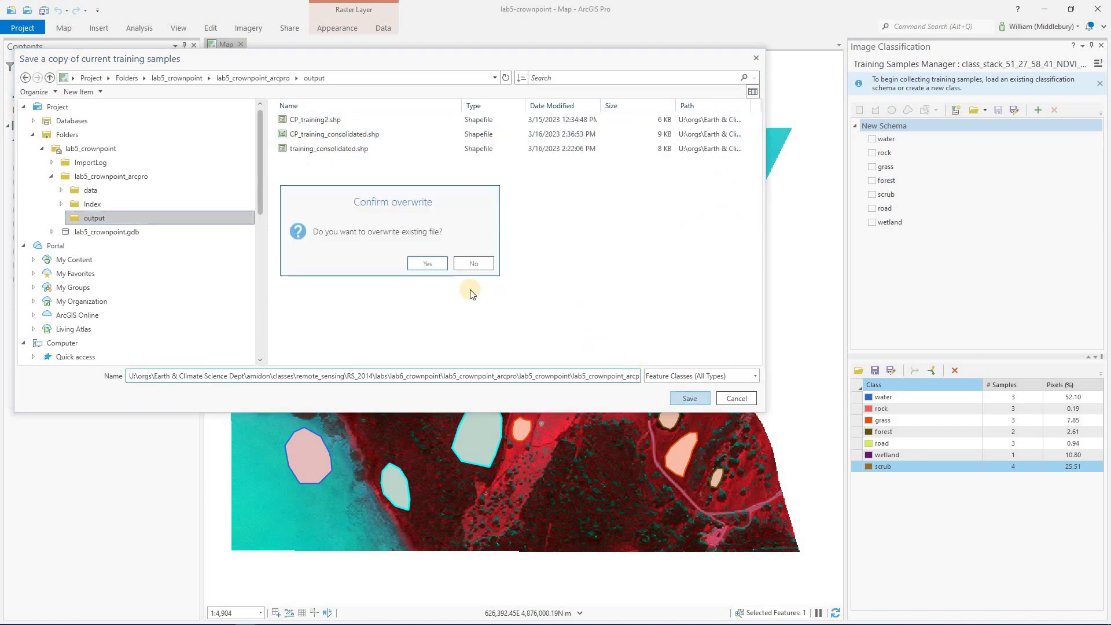
left_click(426, 262)
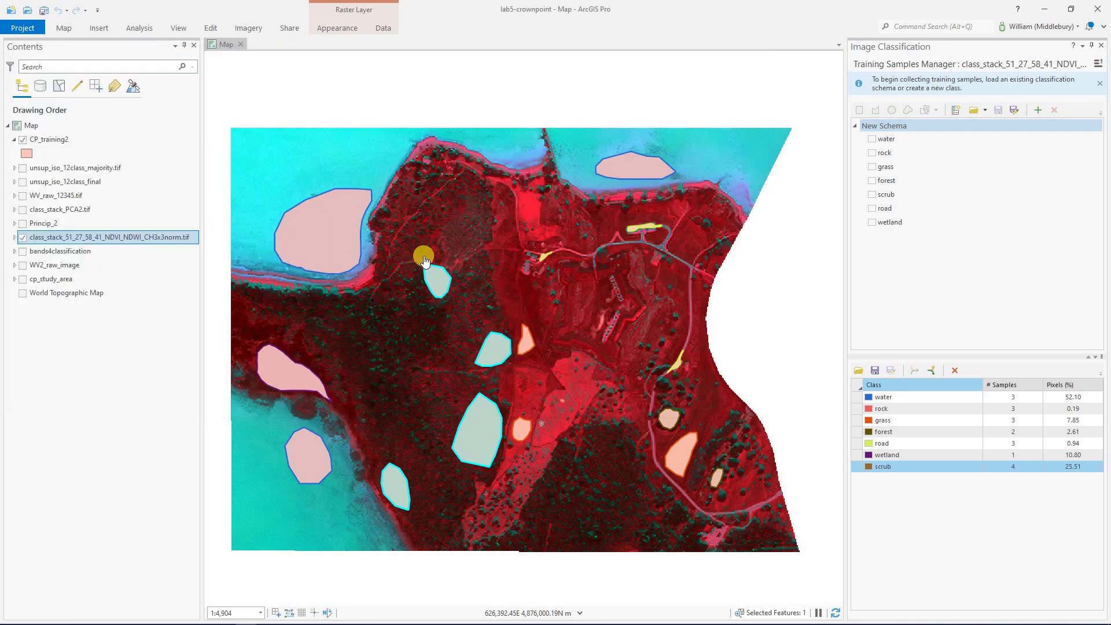
Step: Add CP_training_consolidated.shp from the output folder to the map and hide the CP_training2 layer
left_click(69, 140)
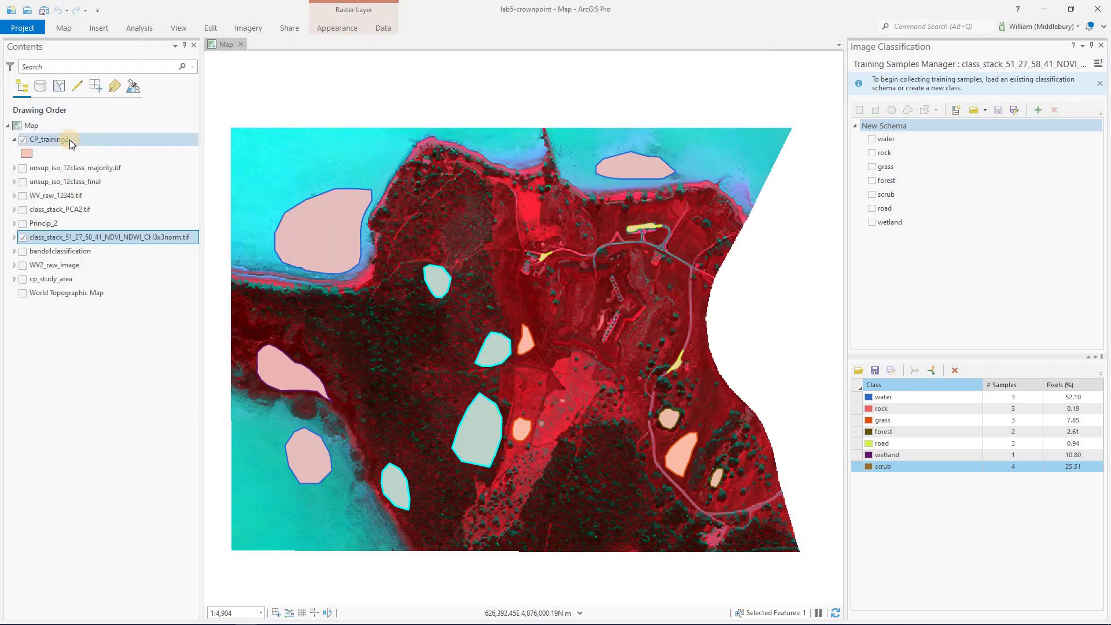
left_click(63, 29)
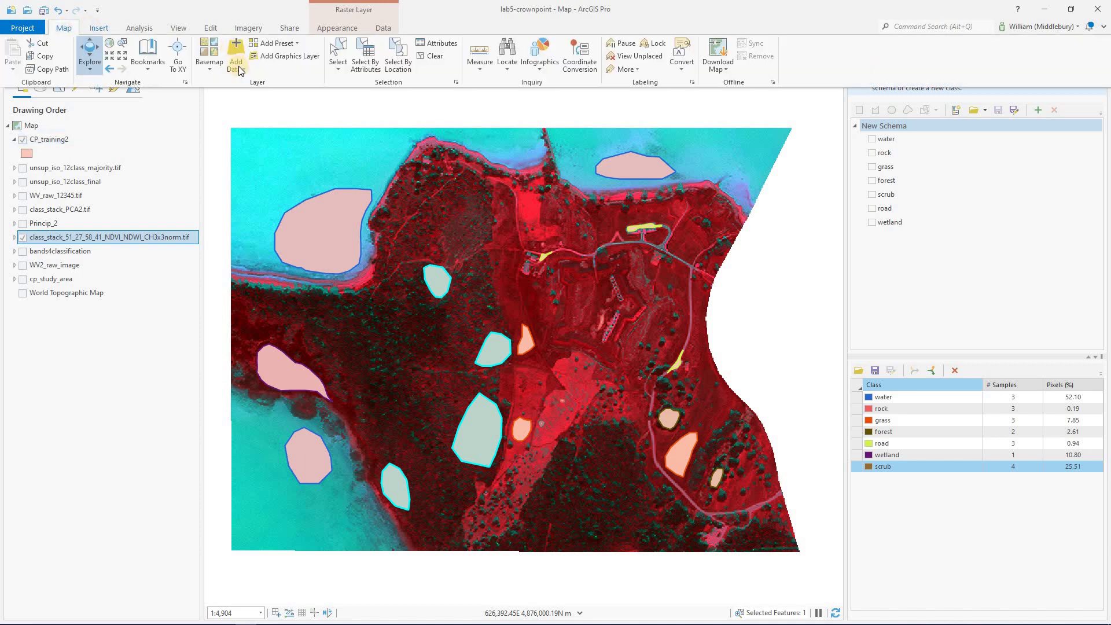
left_click(239, 71)
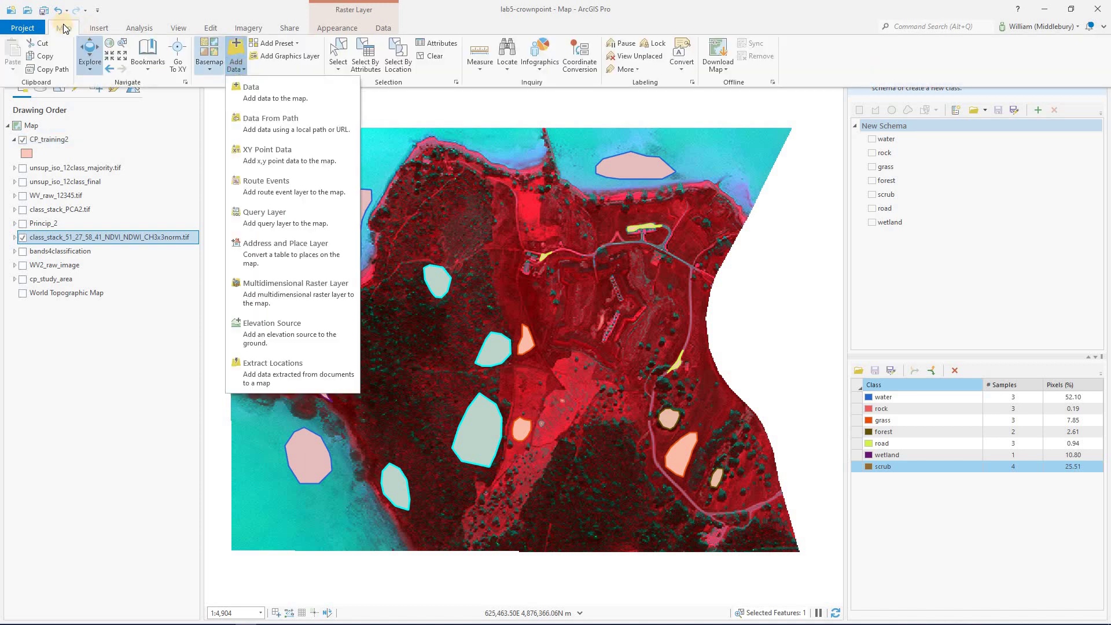
left_click(257, 91)
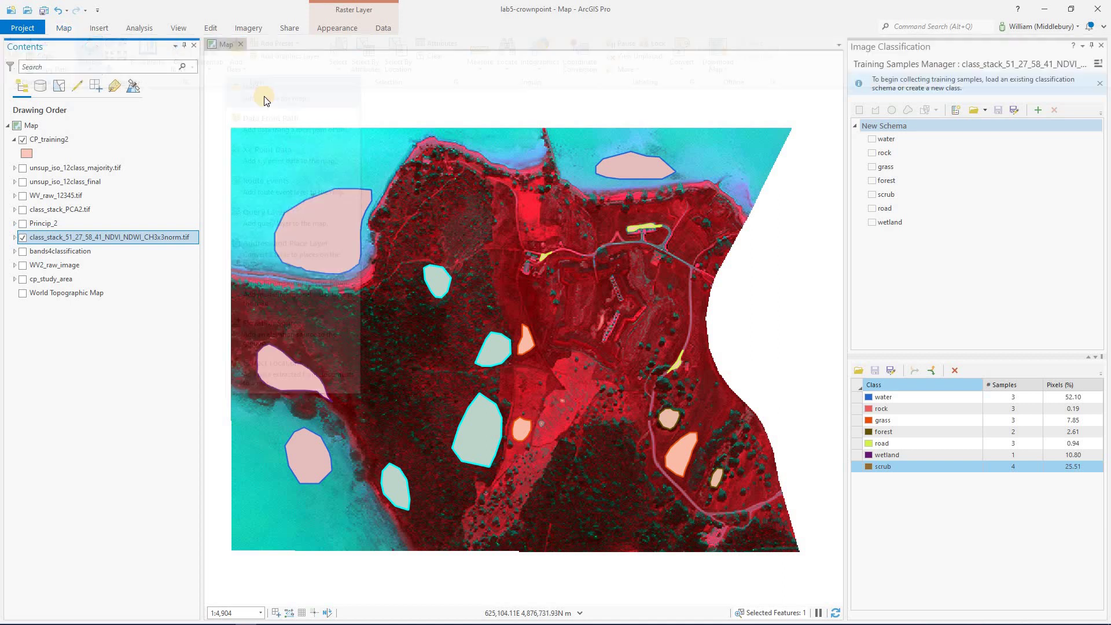
left_click(43, 148)
left_click(51, 176)
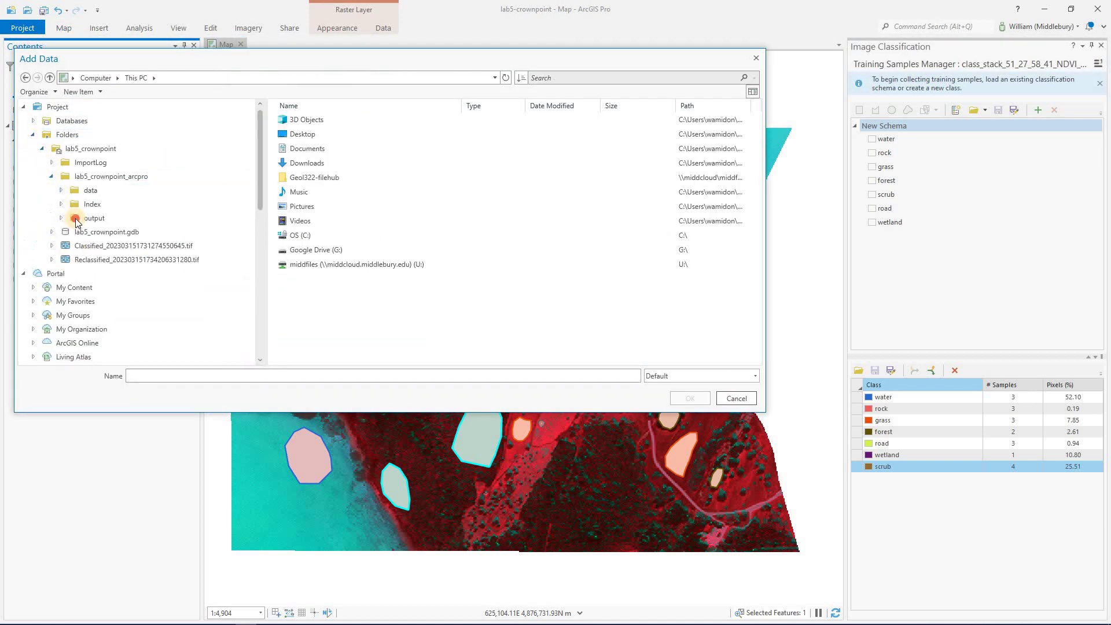
left_click(78, 218)
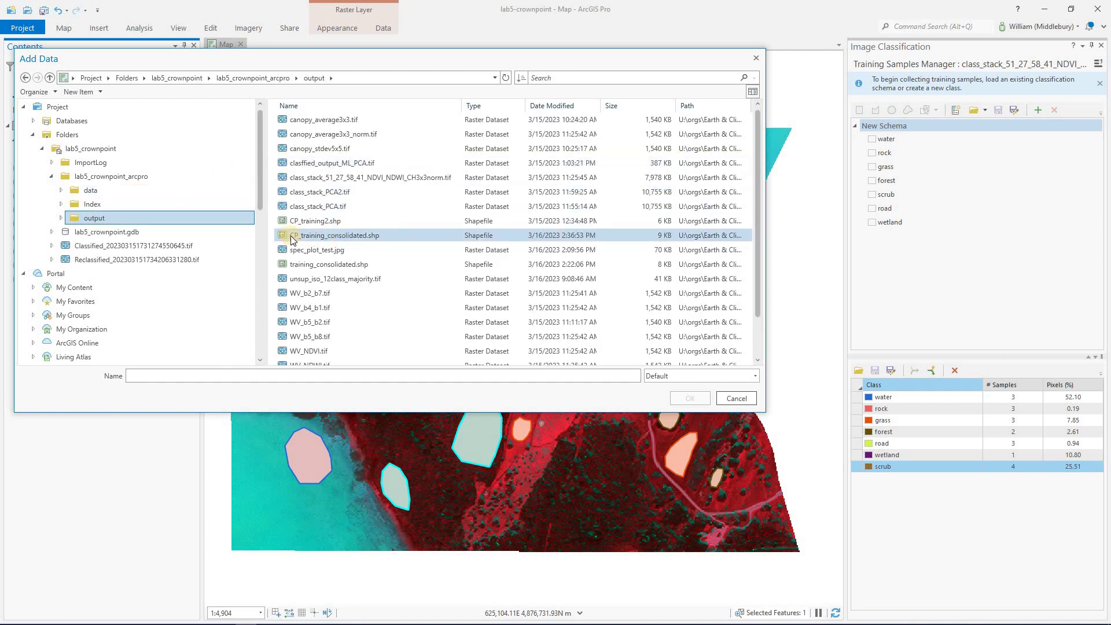
left_click(335, 237)
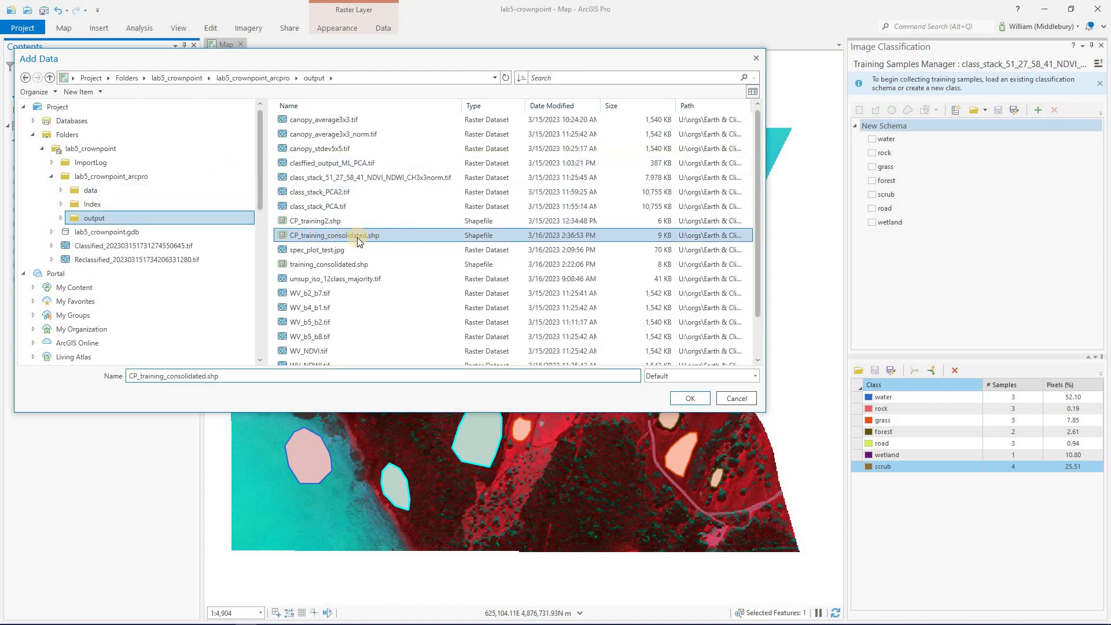
left_click(690, 398)
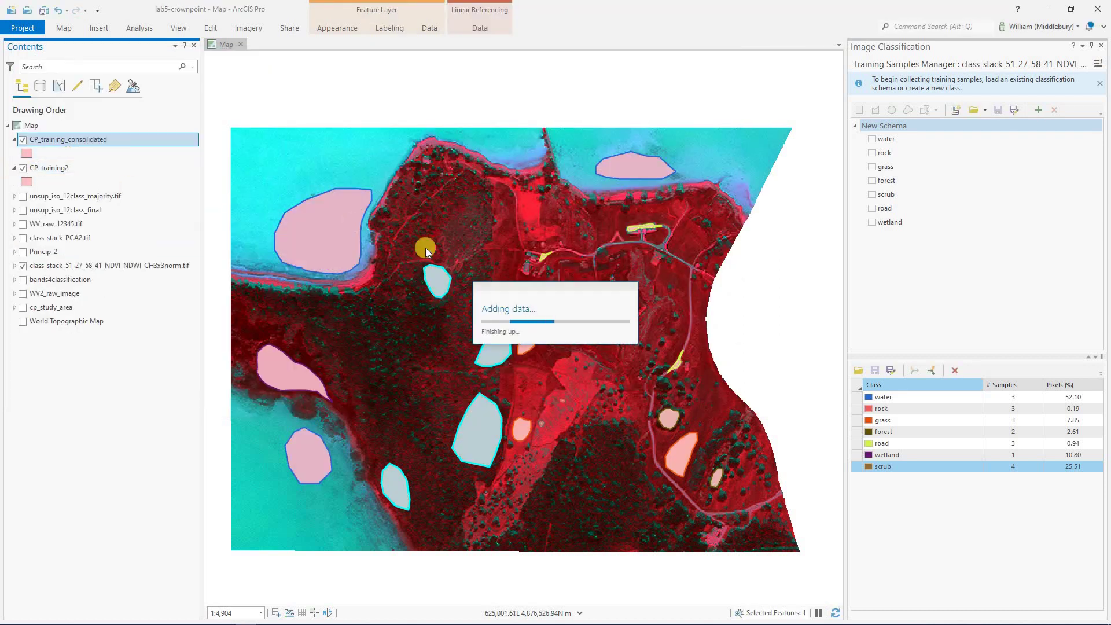
left_click(22, 168)
left_click(14, 168)
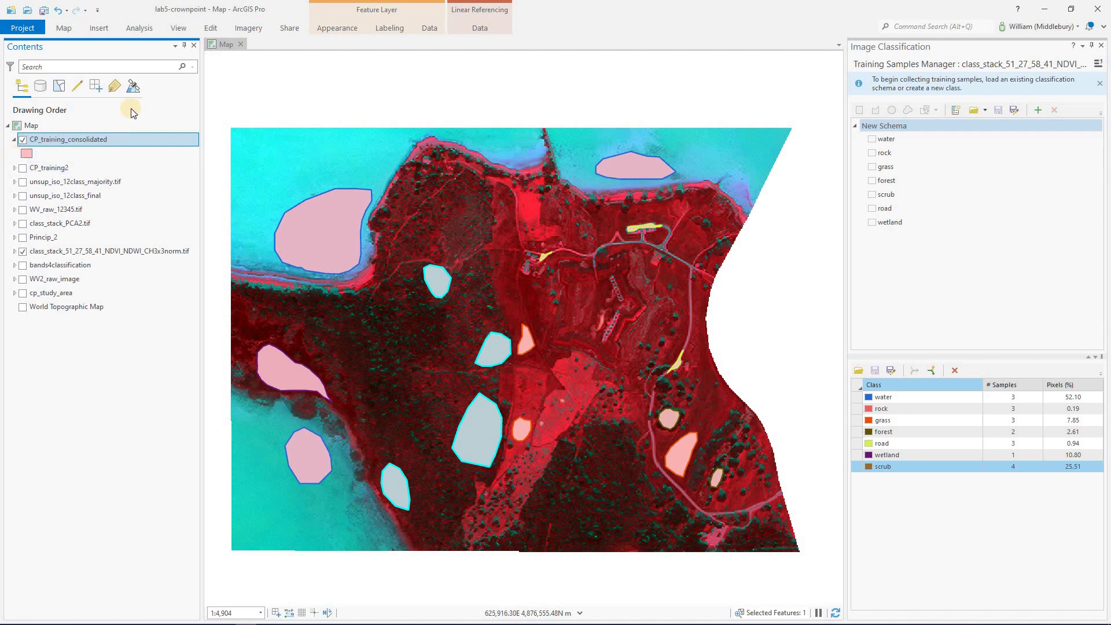
Step: Close the Training Samples Manager without saving its session, then select the class_stack raster layer
left_click(1101, 51)
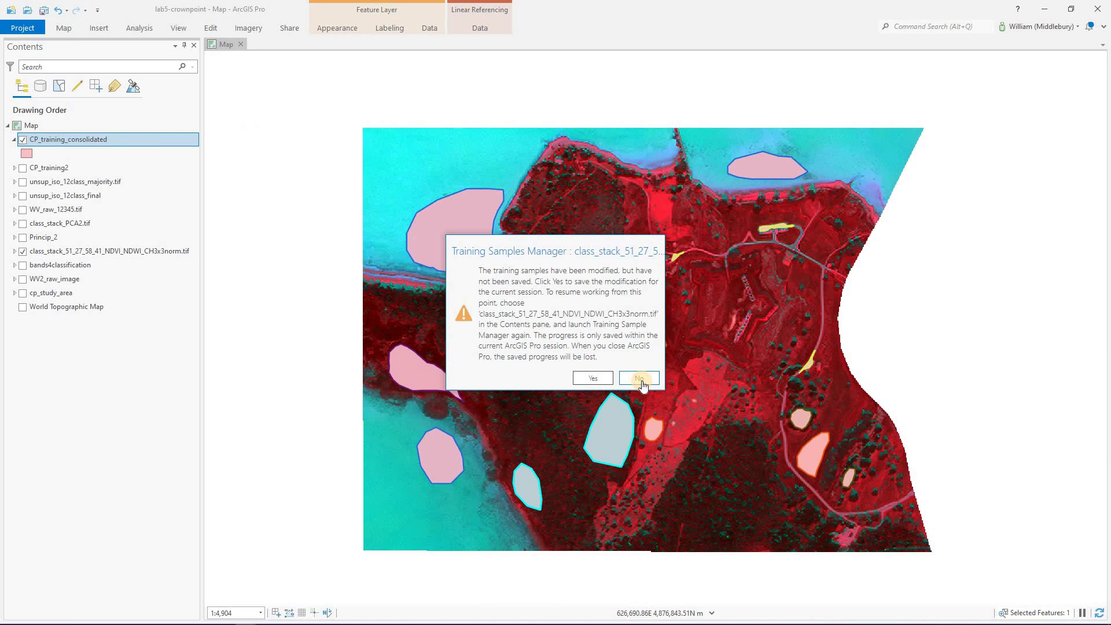
left_click(640, 379)
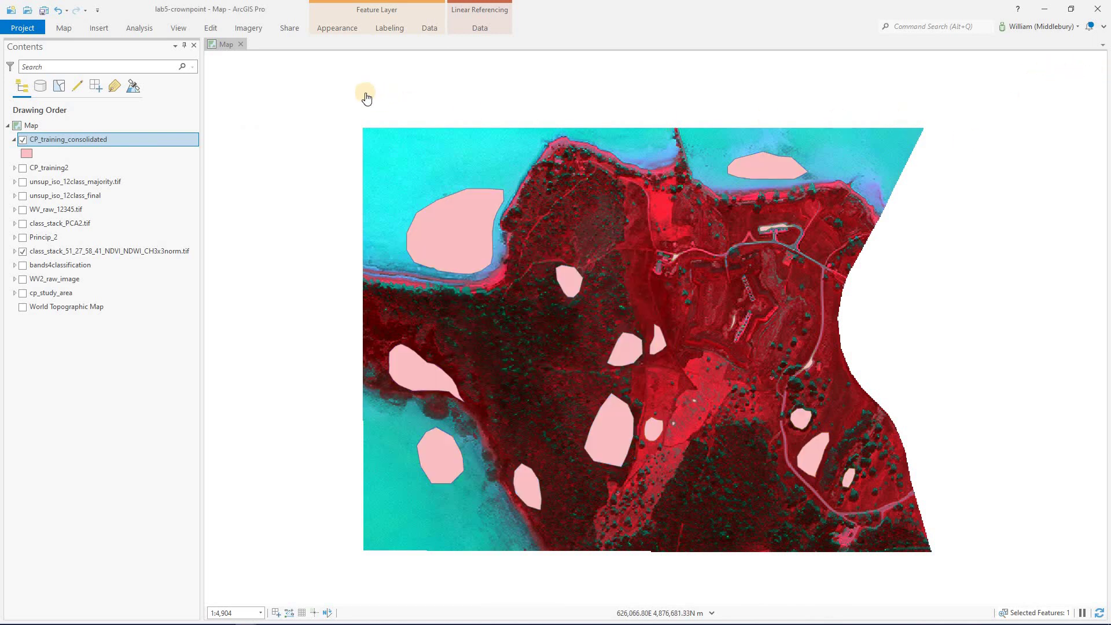
left_click(79, 141)
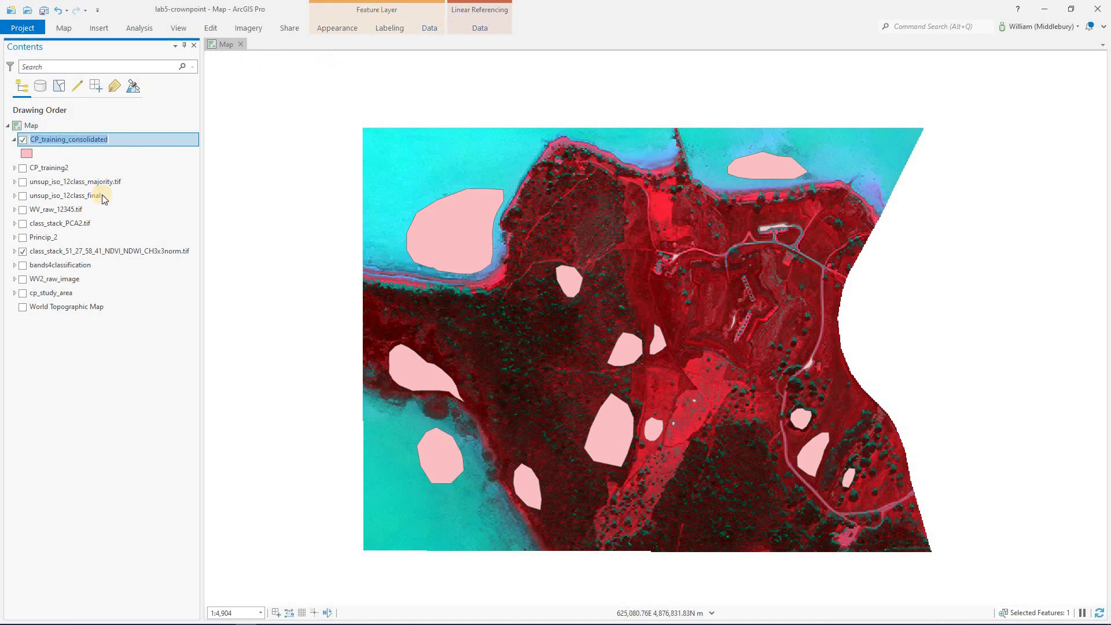
left_click(112, 252)
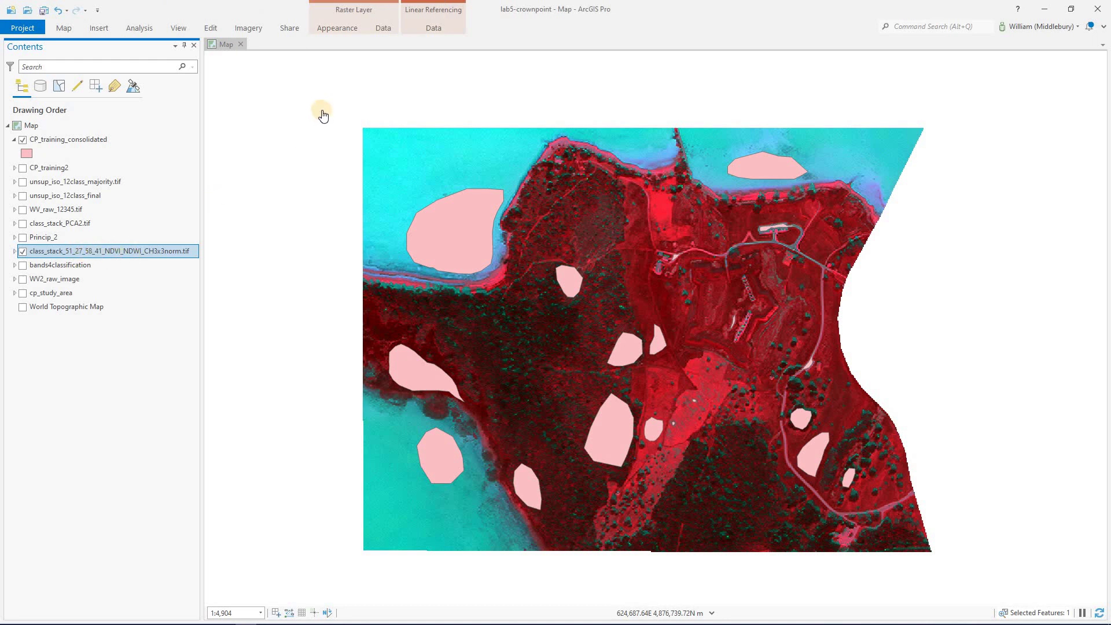
Step: Create a Spectral Profile chart for the class_stack raster and widen its Chart Properties pane
left_click(384, 28)
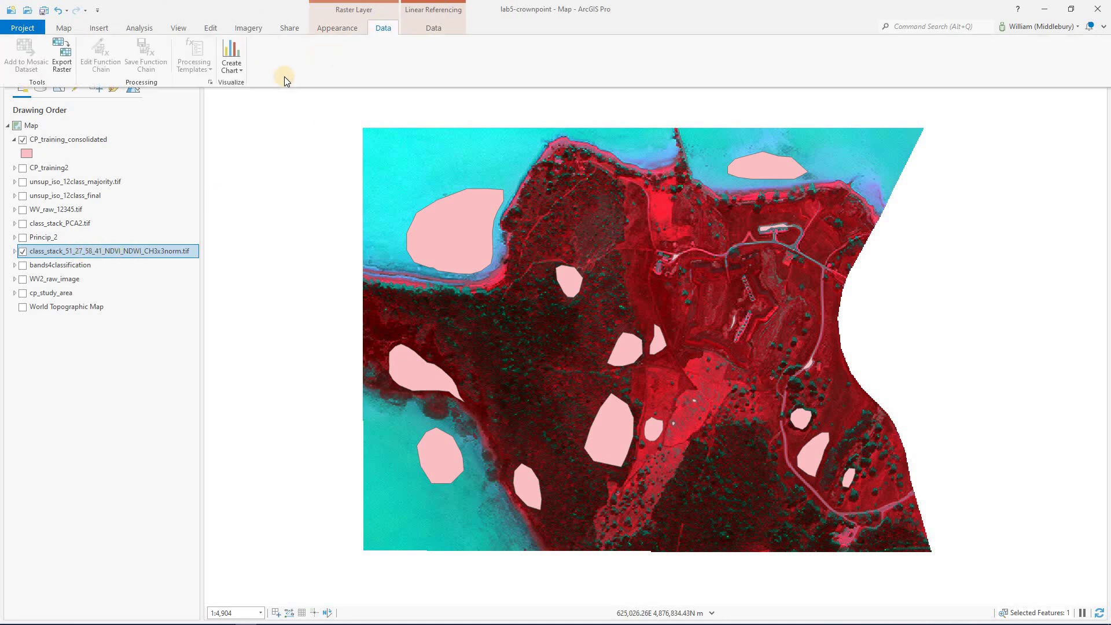
left_click(238, 71)
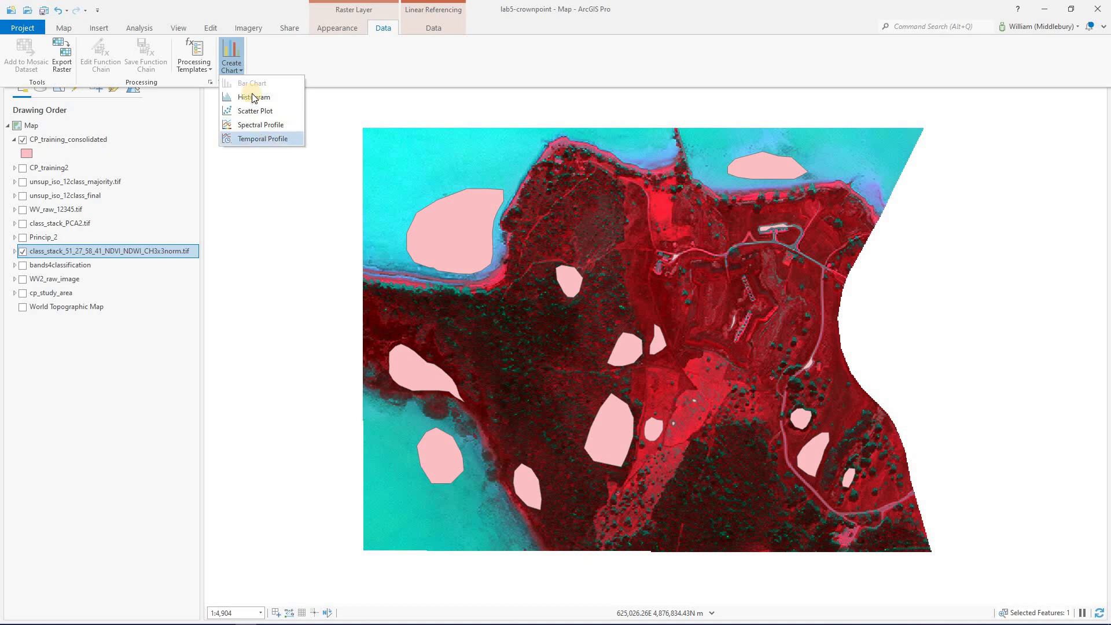
left_click(266, 127)
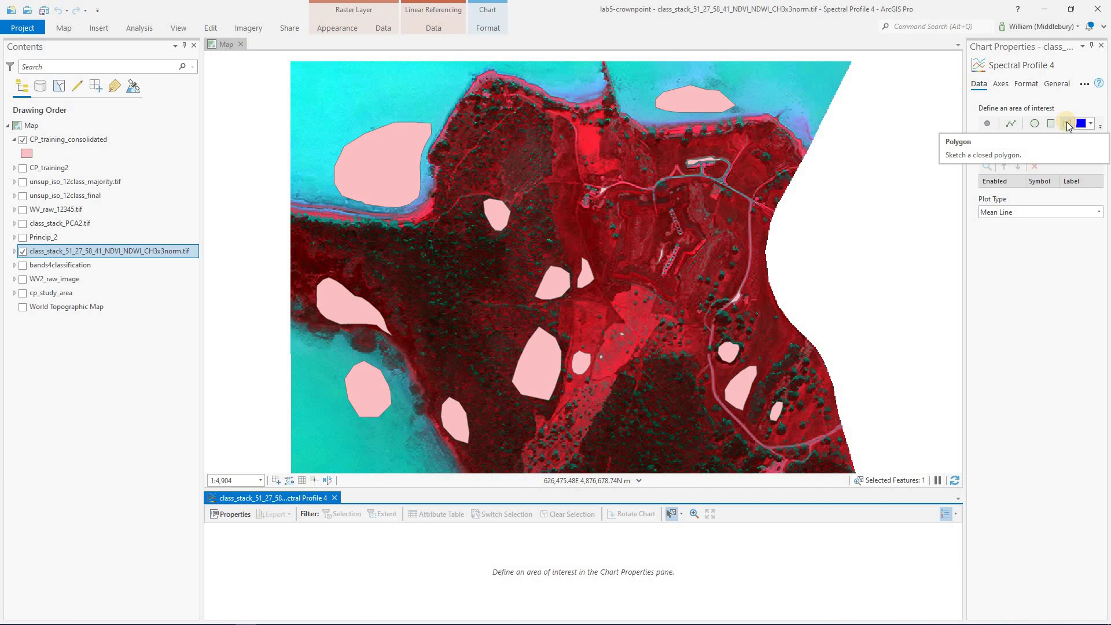
left_click_drag(966, 153, 912, 153)
left_click(996, 124)
left_click_drag(911, 151, 889, 151)
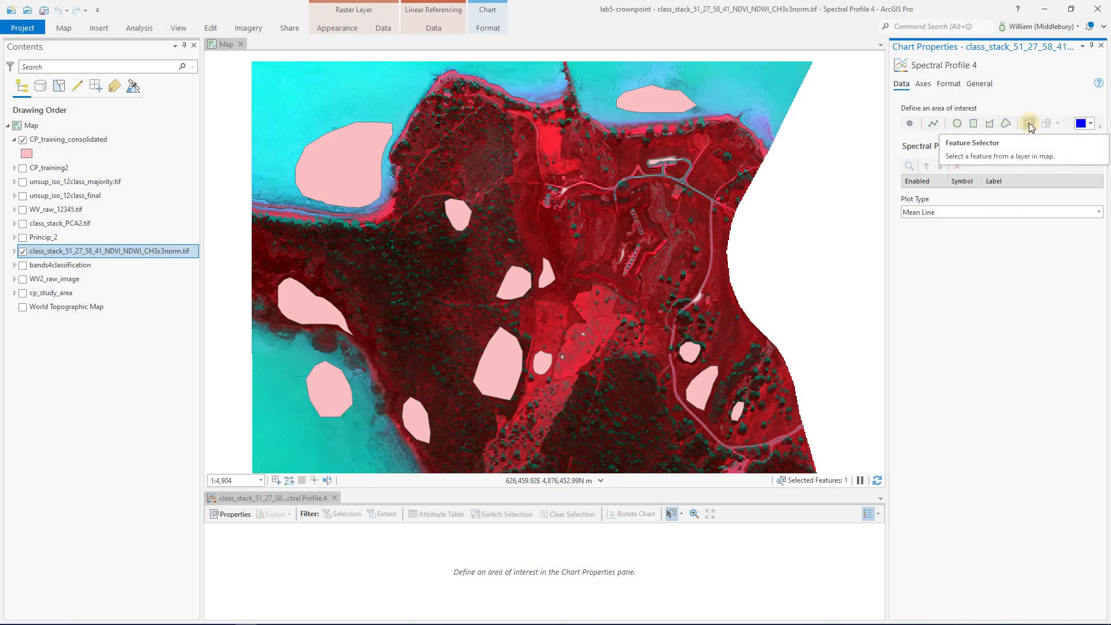
Step: Using the Feature Selector, add profiles from all seven training polygons, zooming in for the small ones
left_click(1029, 122)
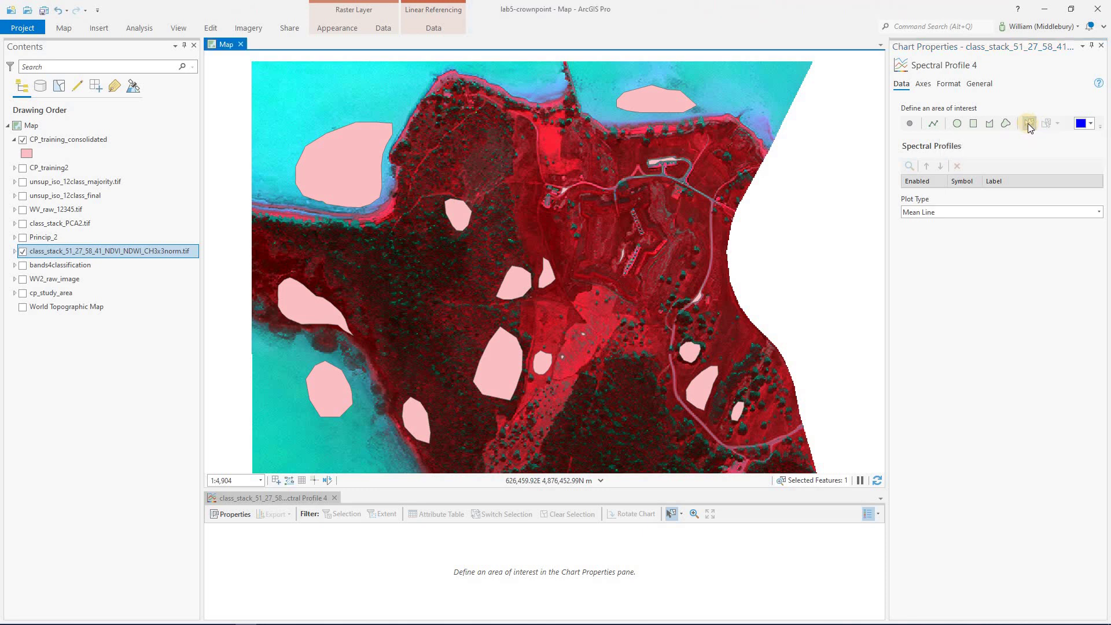
left_click(655, 104)
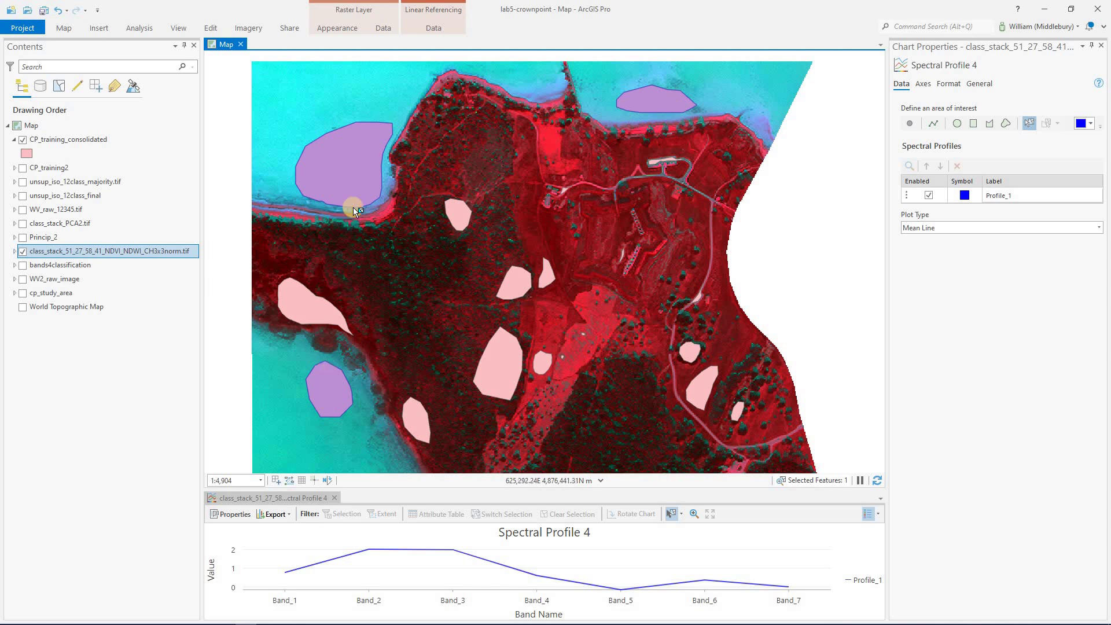
left_click(1012, 198)
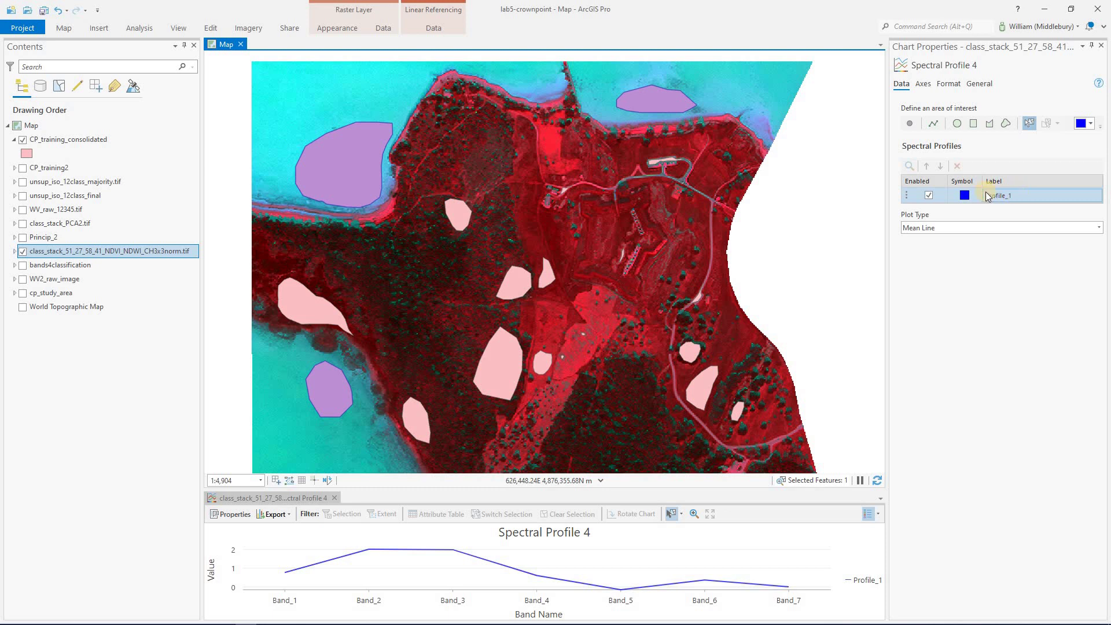
left_click(457, 230)
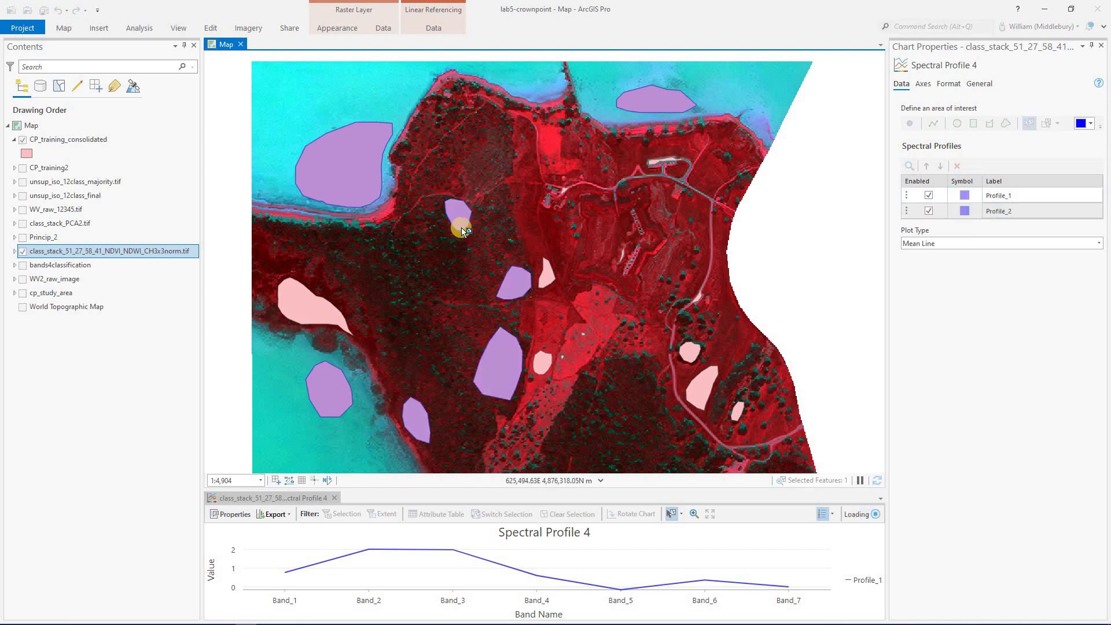
left_click(548, 275)
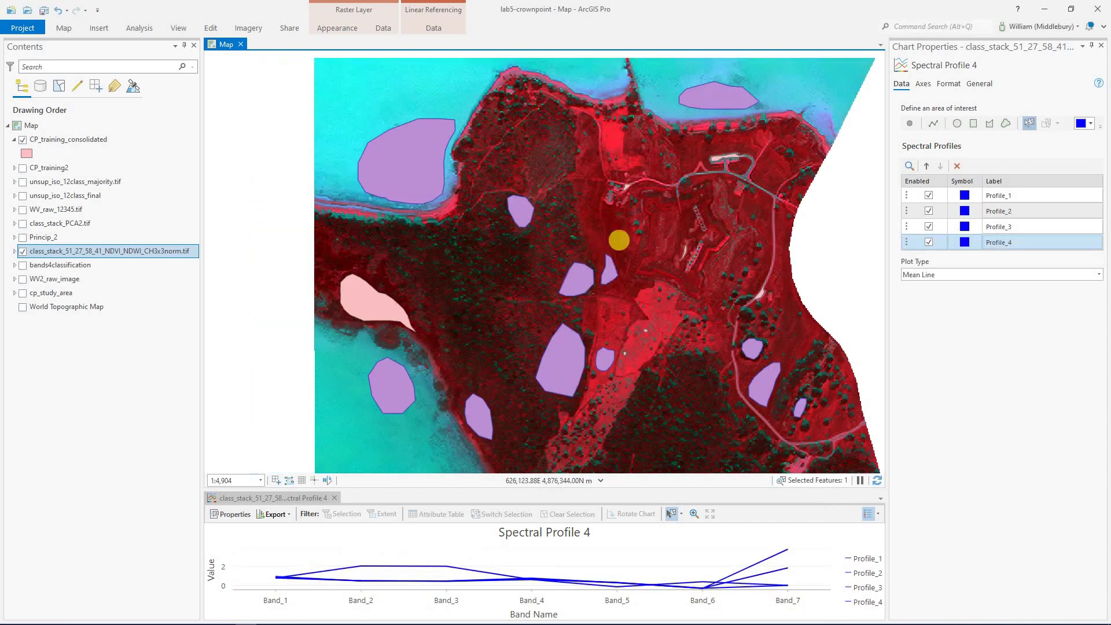
left_click(371, 307)
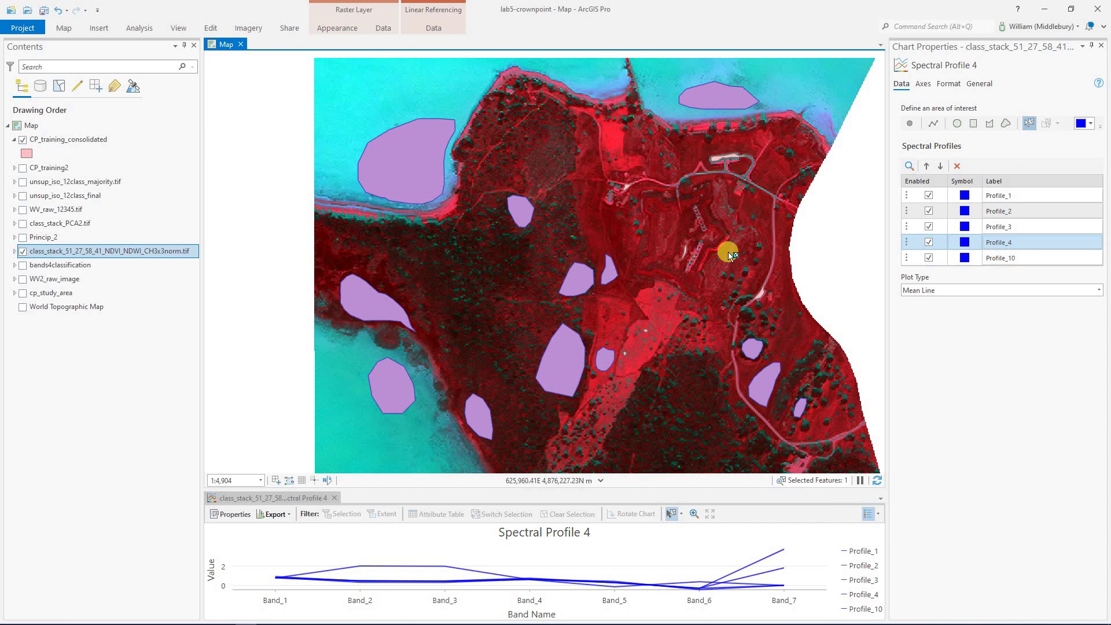
scroll(686, 255, "up", 4)
left_click_drag(688, 256, 683, 260)
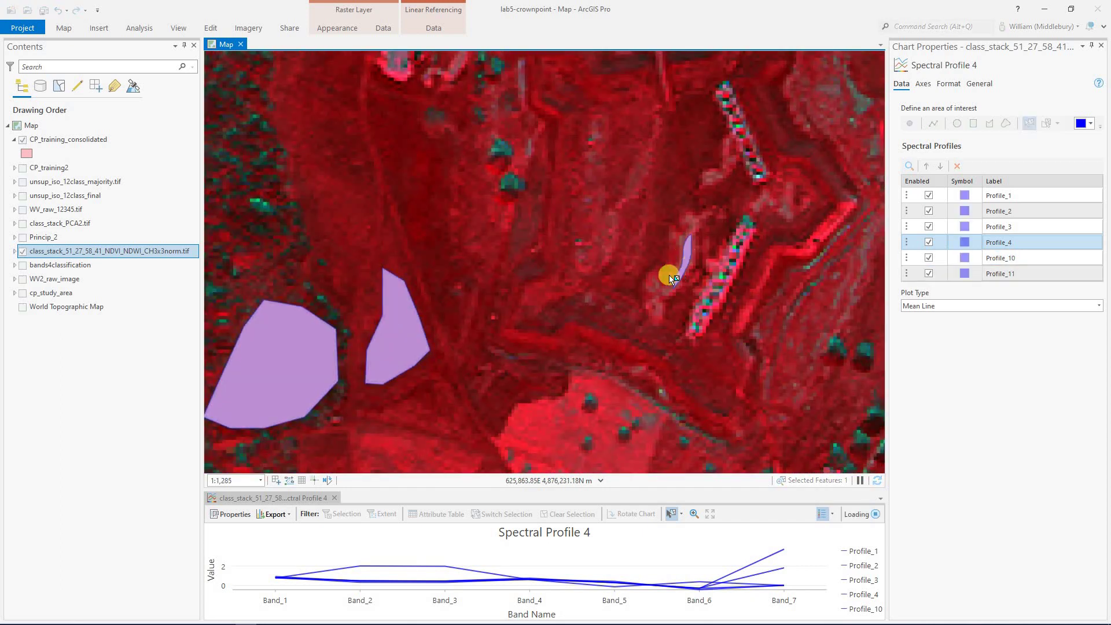
scroll(603, 266, "down", 2)
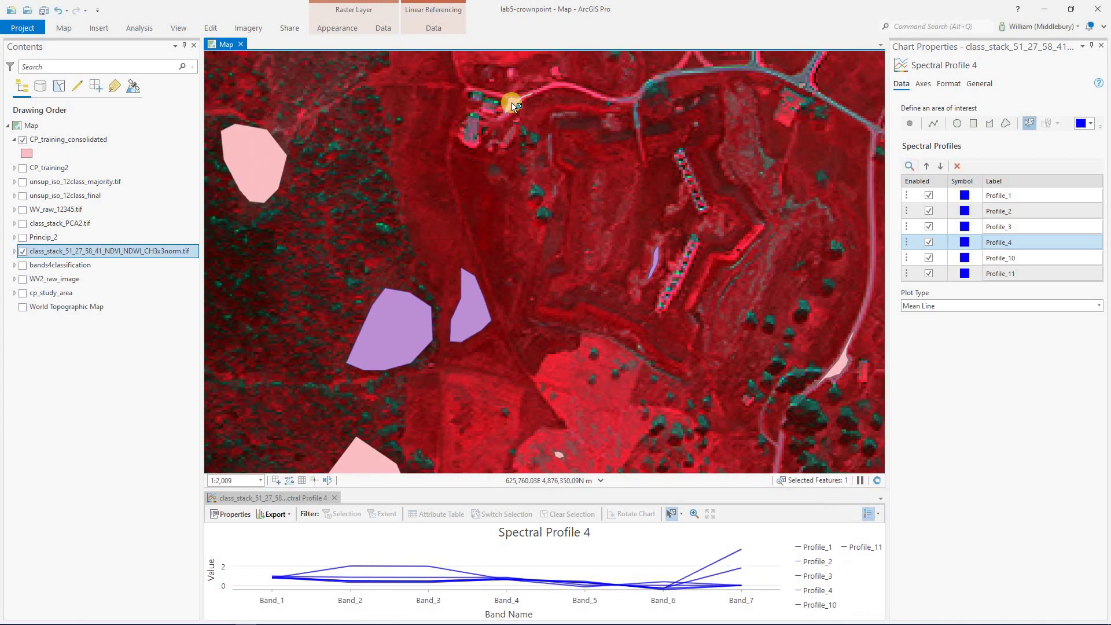
left_click_drag(515, 106, 508, 109)
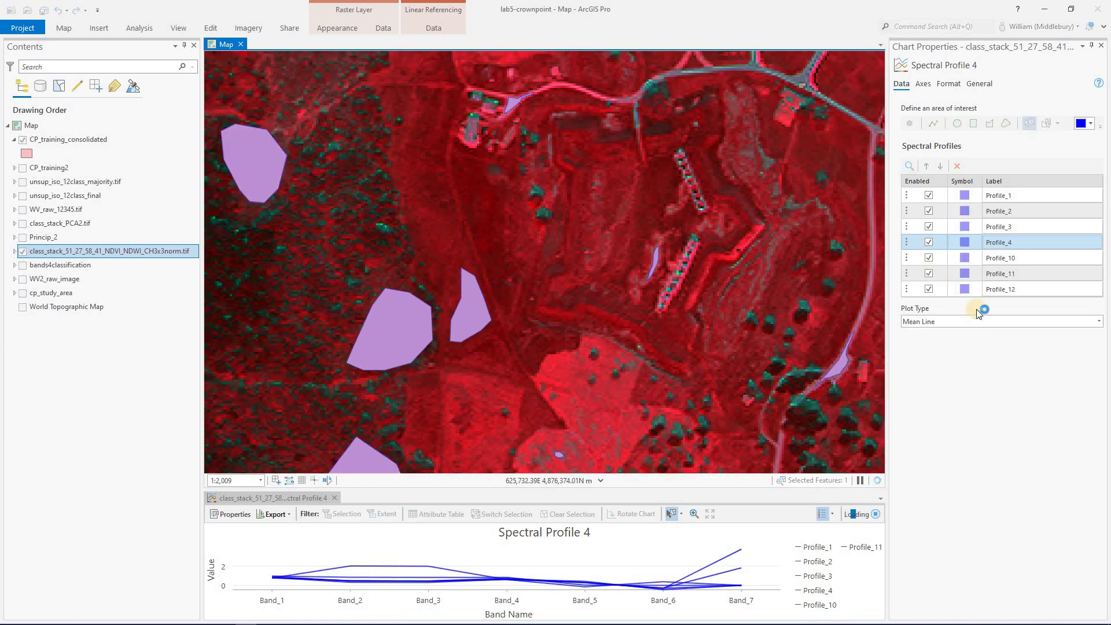
Step: Colour the Profile_2 line red and drag the map/chart splitter up to enlarge the chart
left_click(967, 209)
left_click(977, 274)
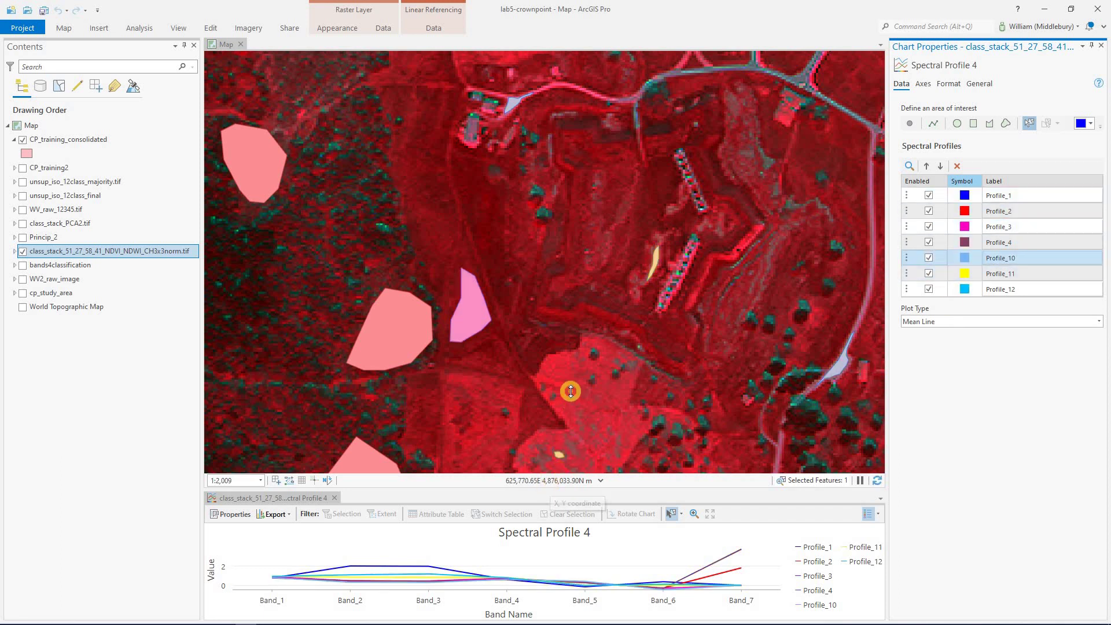
left_click_drag(570, 390, 567, 346)
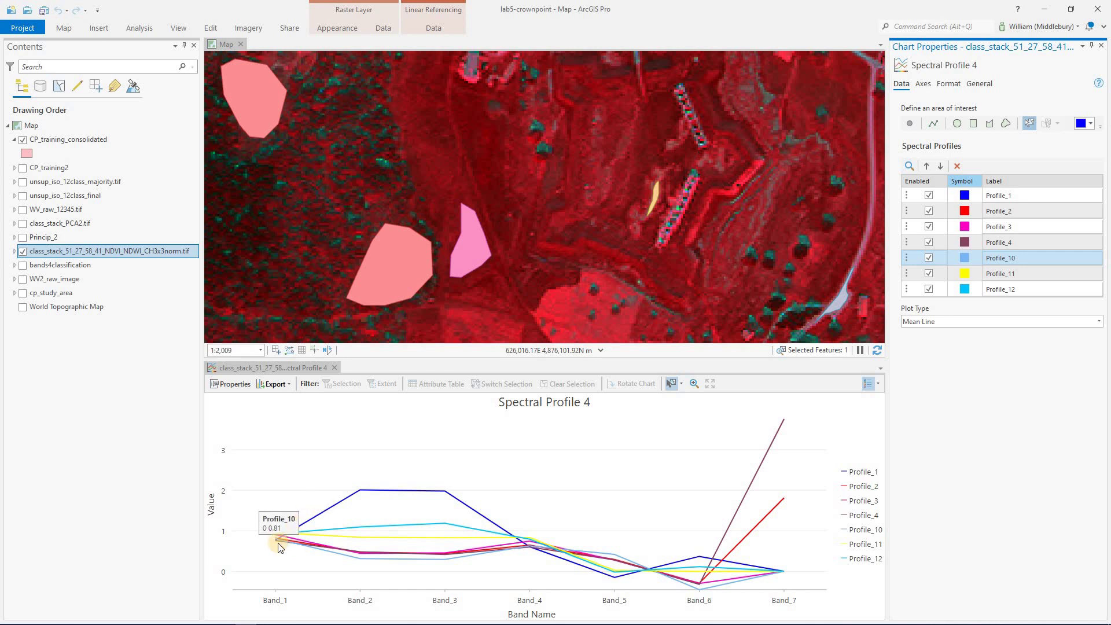
mouse_move(360, 493)
Step: Switch the plot type to Boxes and Mean Lines and give the chart pane more height
left_click(1099, 323)
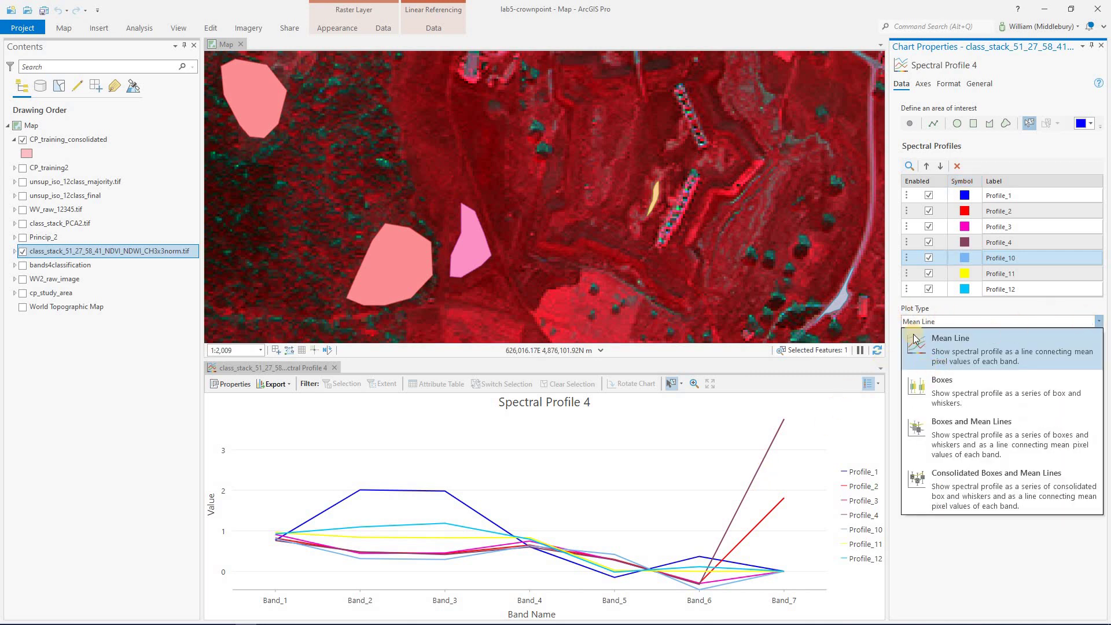
left_click(962, 438)
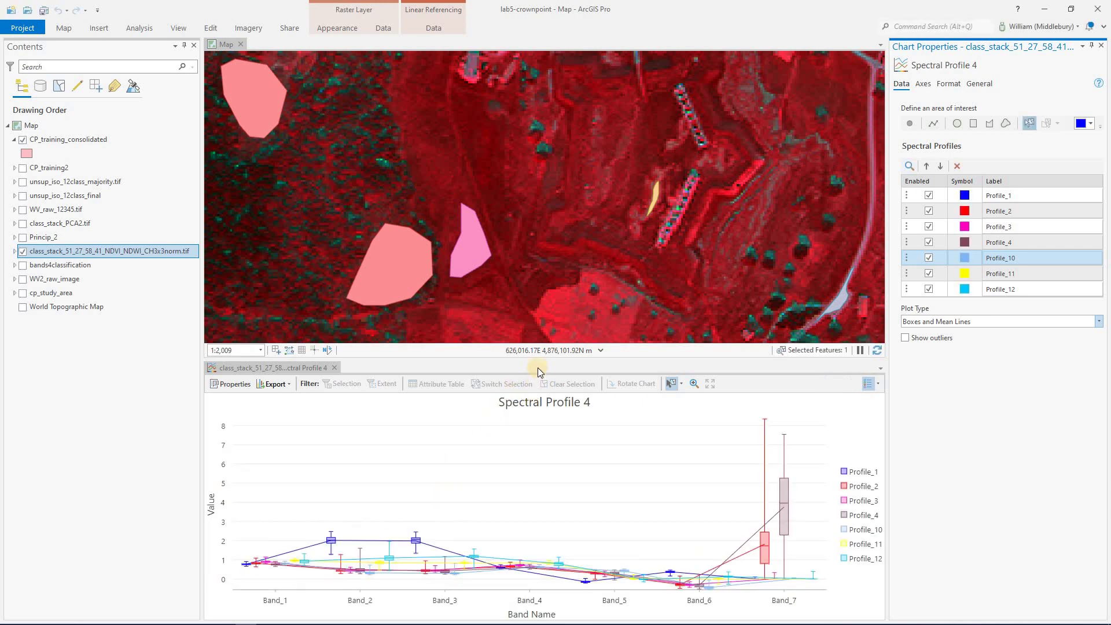
left_click_drag(537, 369, 540, 345)
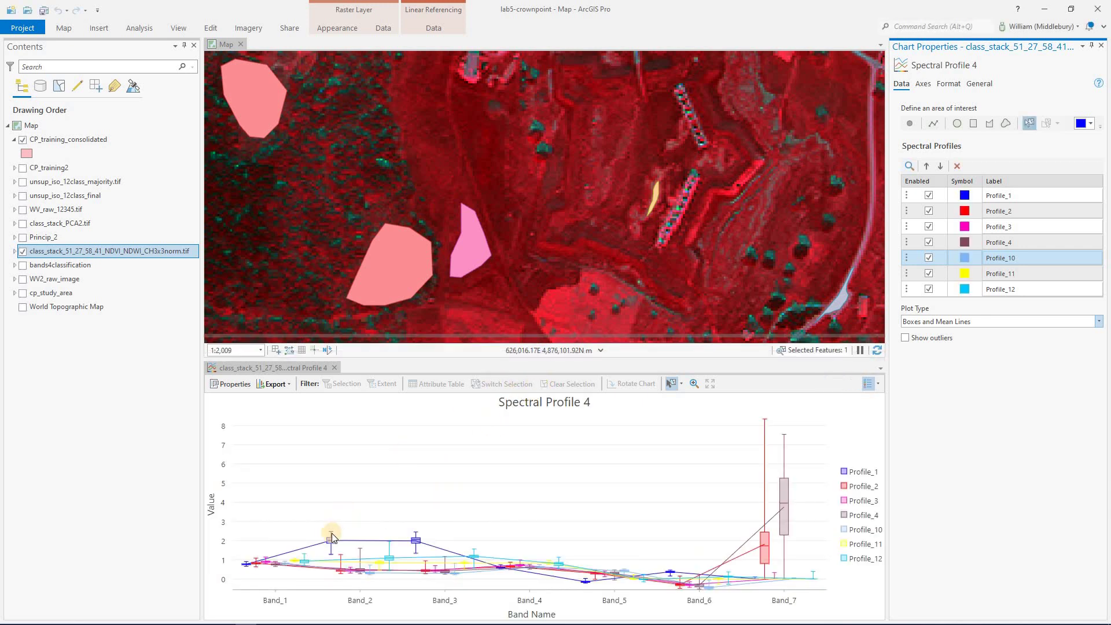
mouse_move(332, 535)
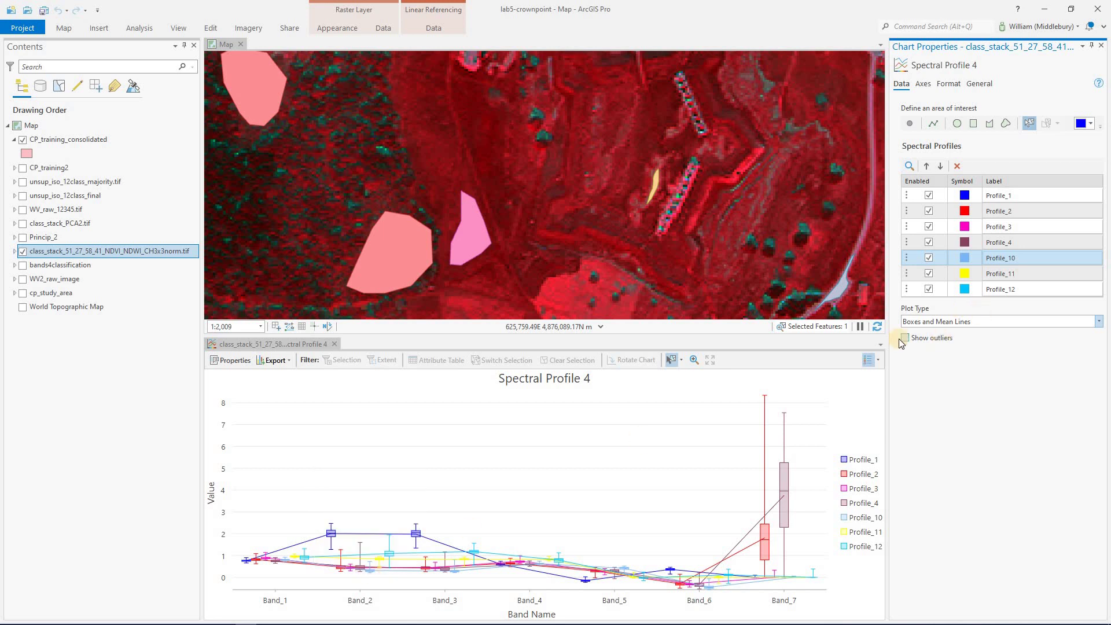
Step: Set the y-axis bounds to minimum 0 and maximum 3 on the Axes tab
left_click(924, 85)
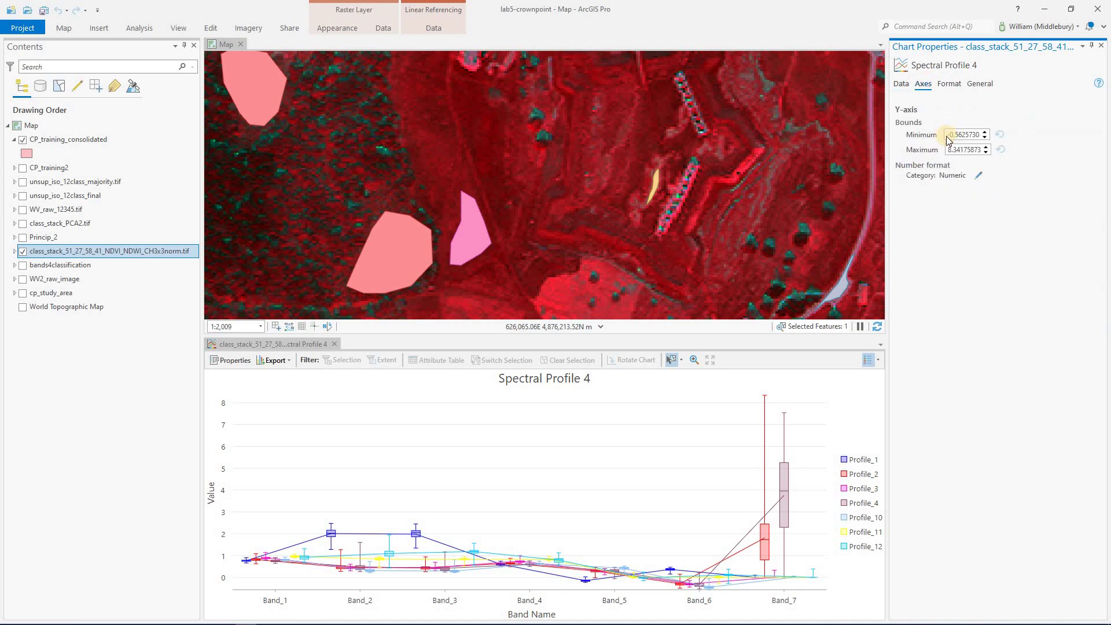
left_click(947, 136)
key("ctrl+a")
type("0")
left_click(1000, 157)
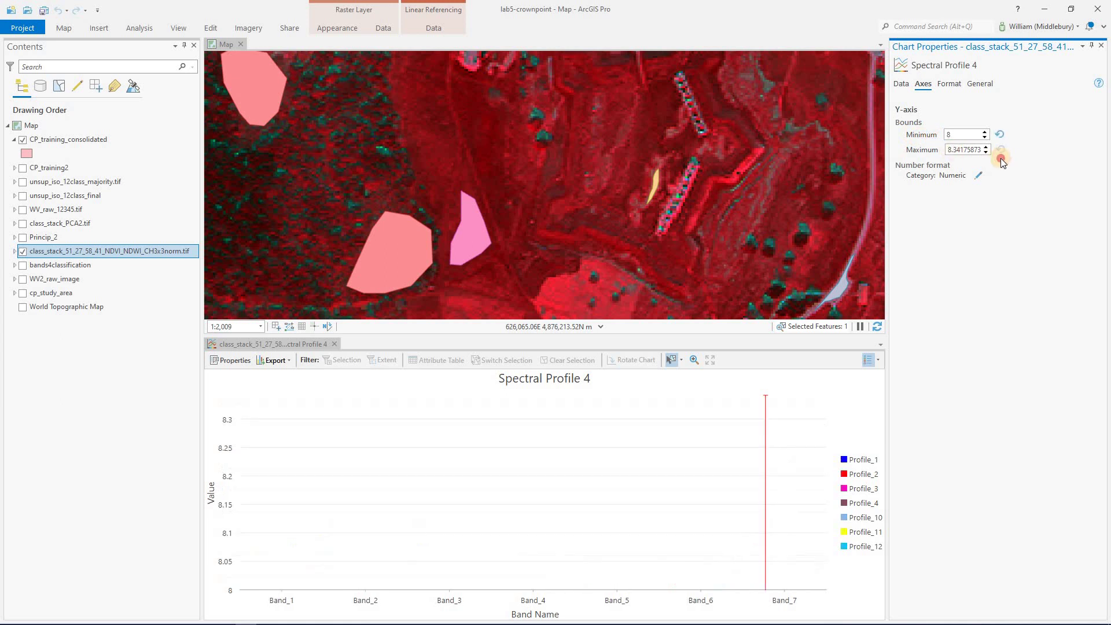
type("3")
double_click(961, 135)
type("0")
left_click(920, 135)
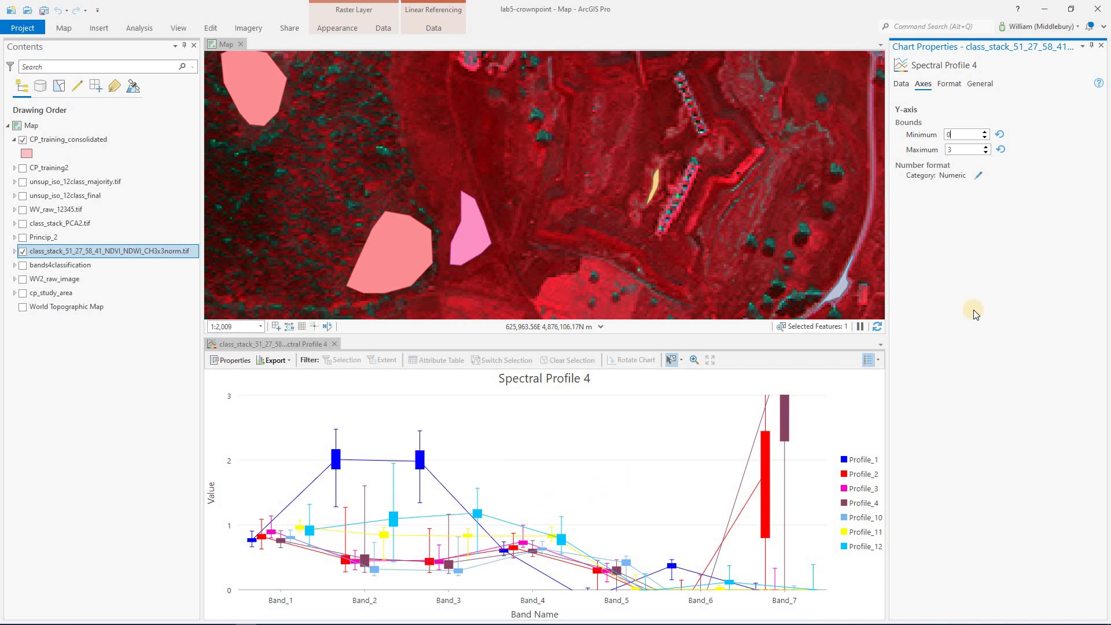
Step: Rename the y-axis title to 'Band Value'
left_click(947, 85)
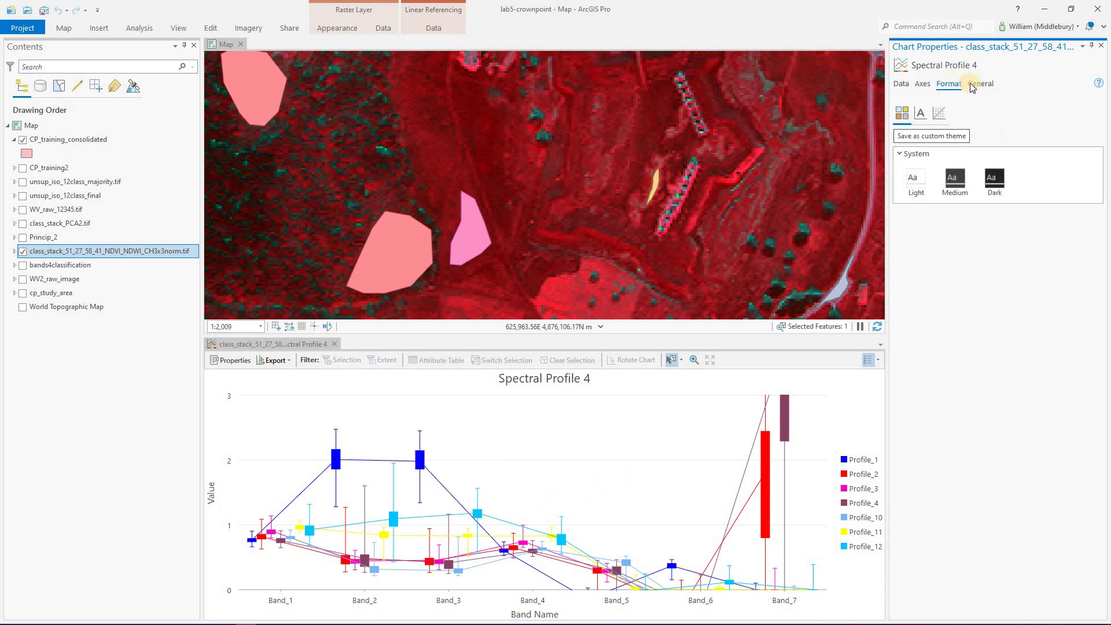
left_click(979, 84)
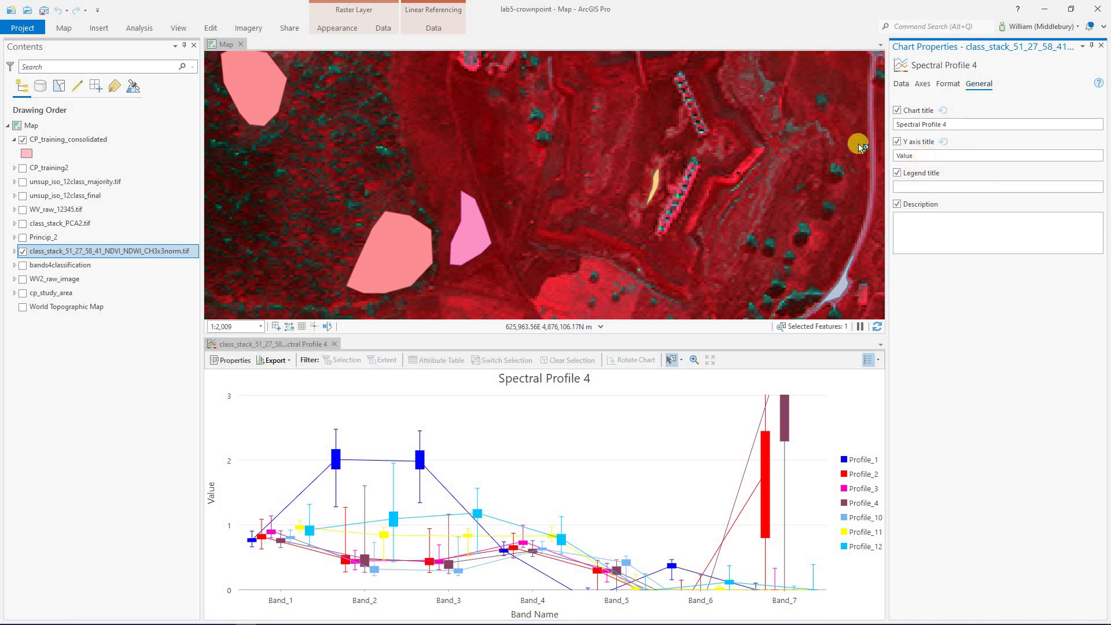
key("ctrl+a")
type("Band Value")
left_click(901, 83)
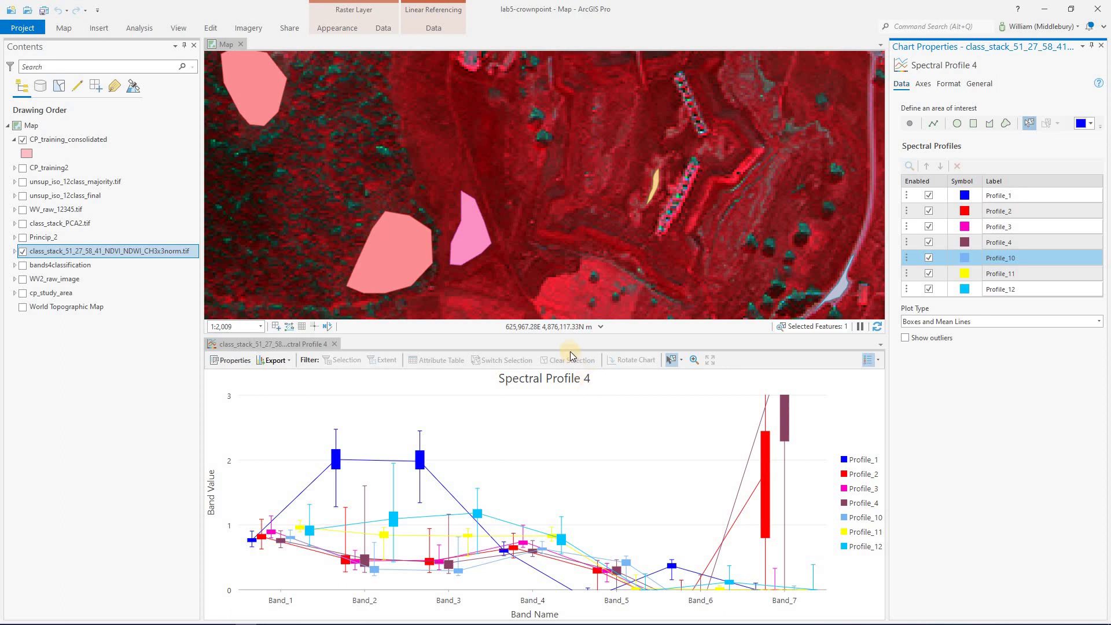
Step: Export the chart data as spec_plot_test.csv to the output folder, overwriting the existing file
left_click(574, 311)
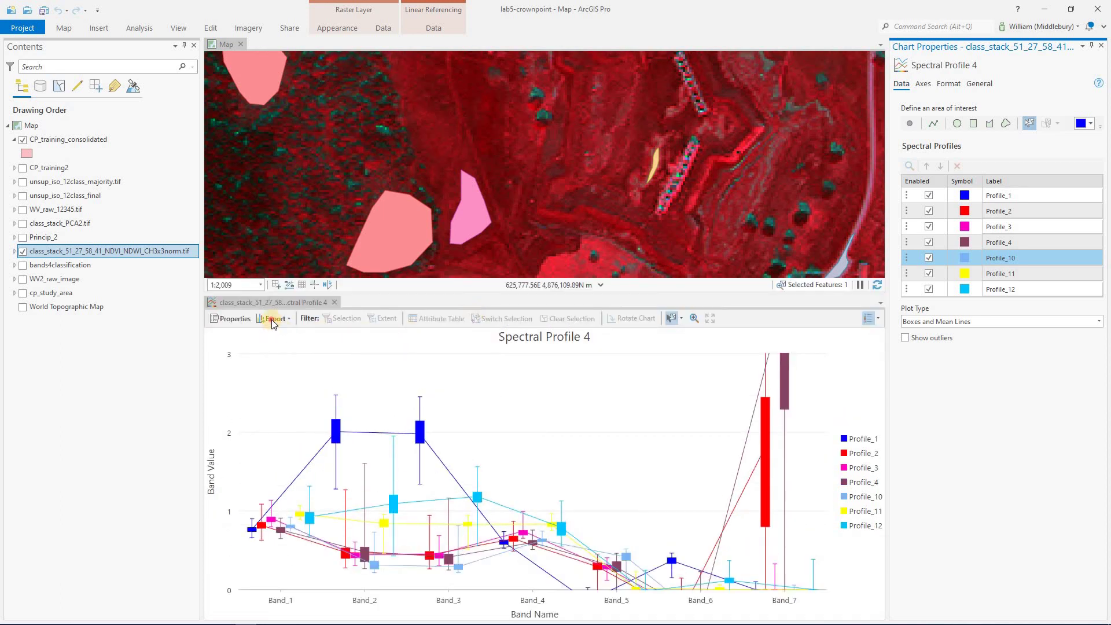
left_click(273, 323)
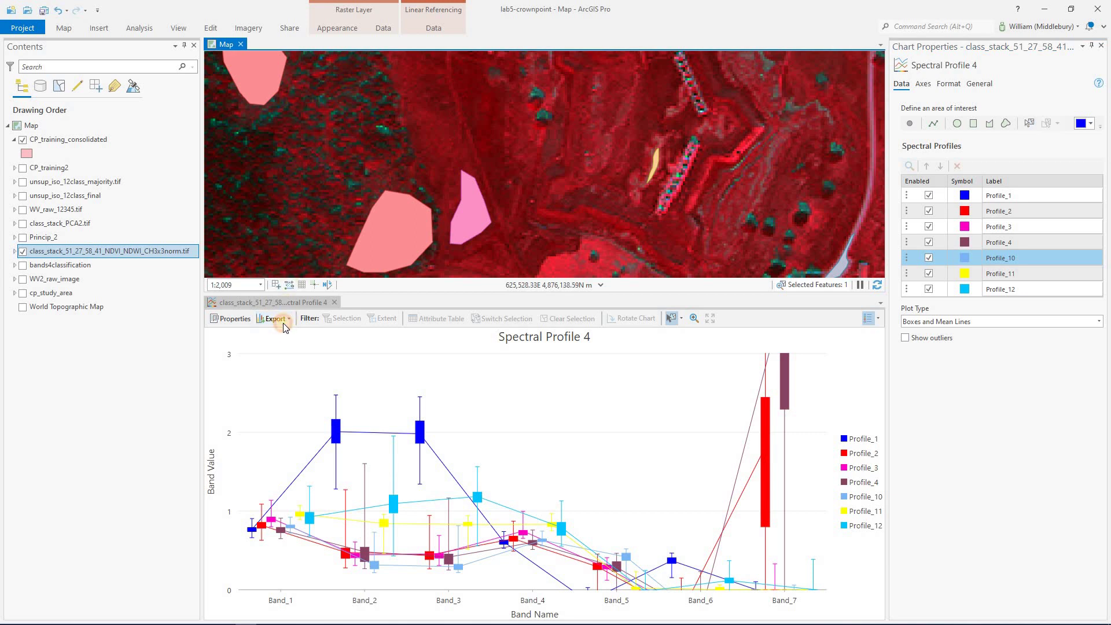
left_click(283, 322)
left_click(283, 321)
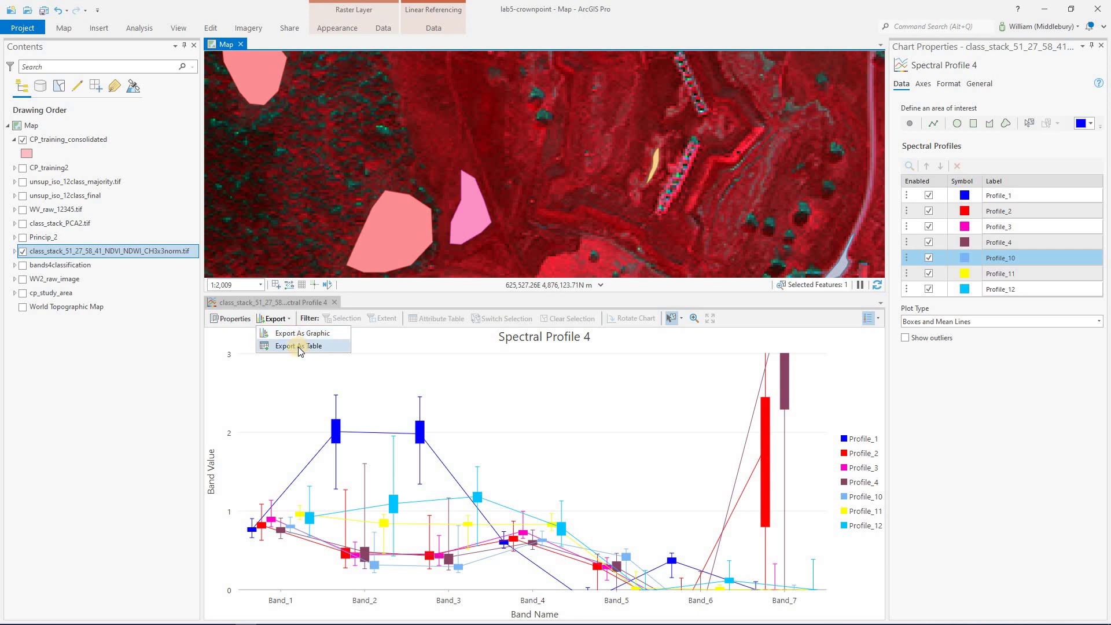
left_click(297, 346)
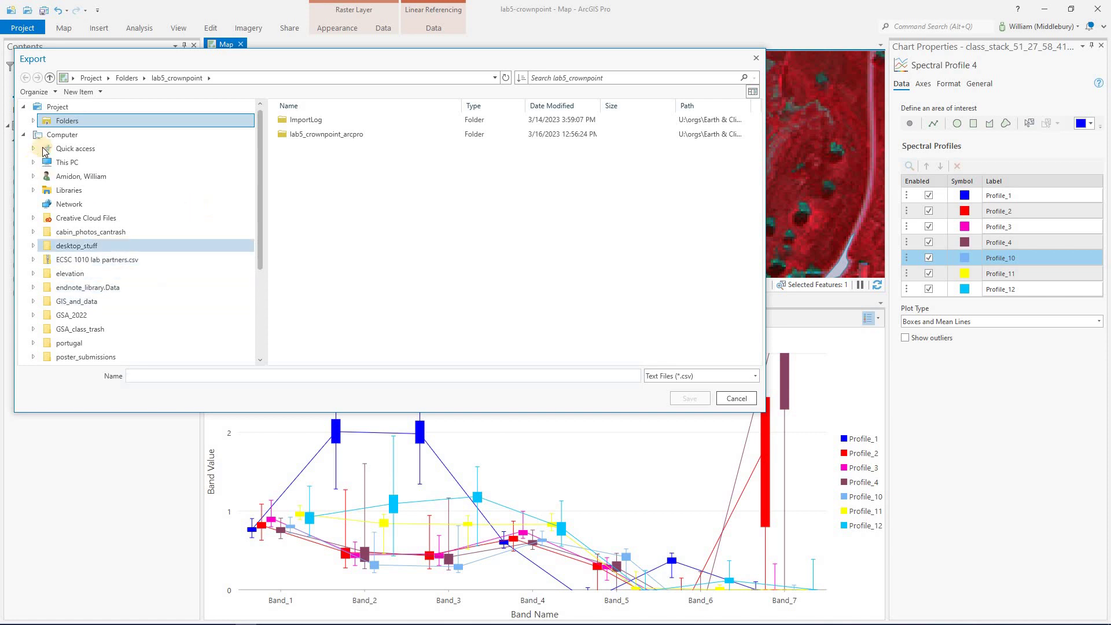
left_click(33, 120)
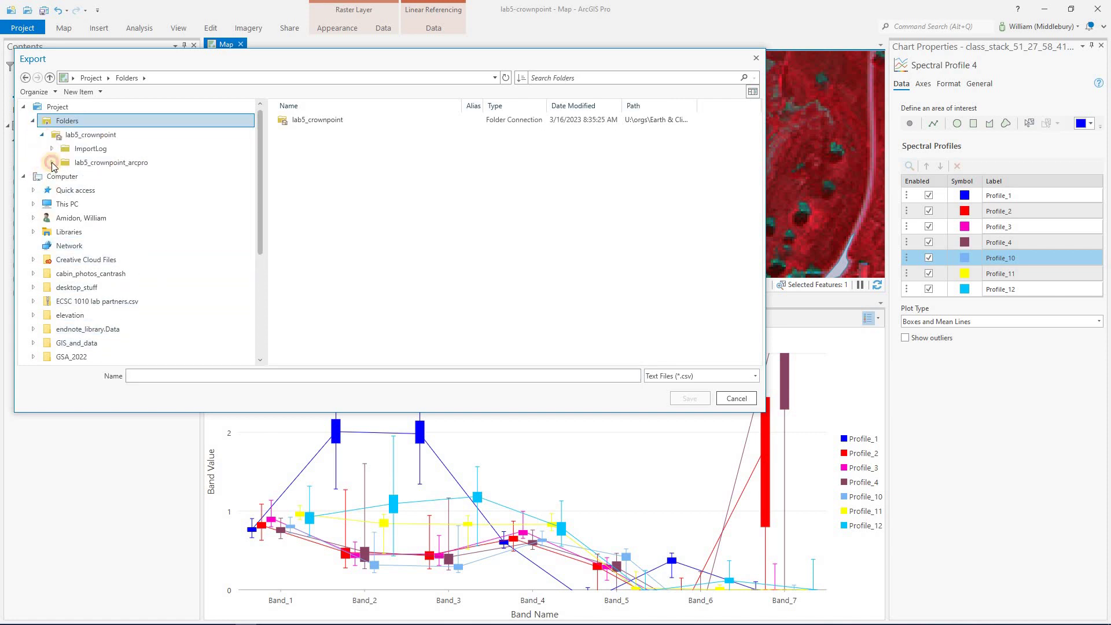
left_click(52, 162)
left_click(84, 206)
left_click(322, 120)
left_click(689, 398)
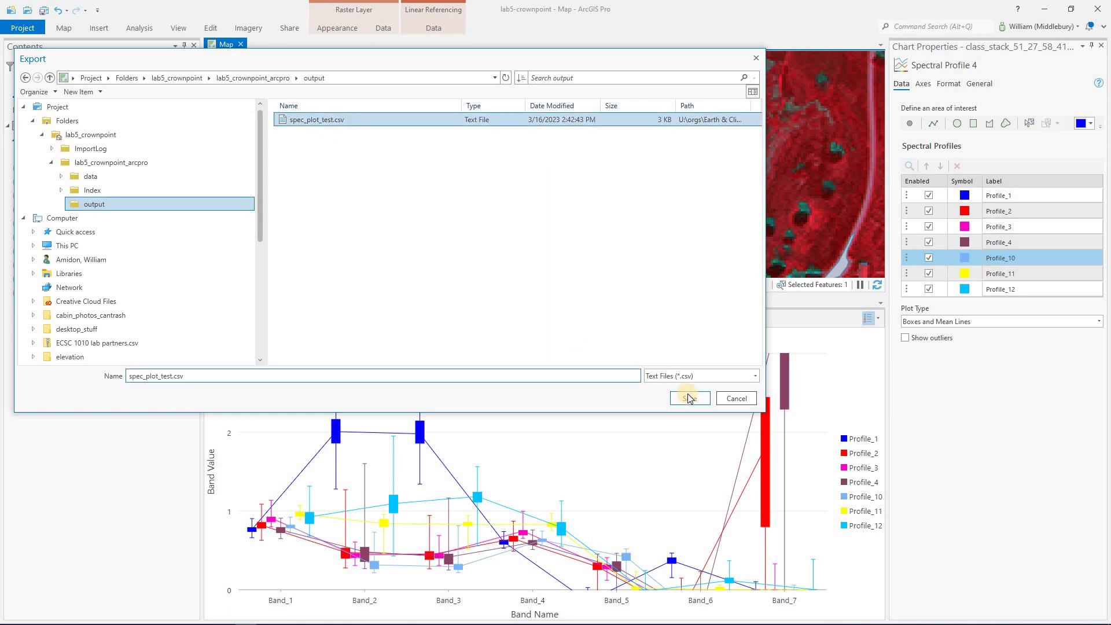
left_click(428, 264)
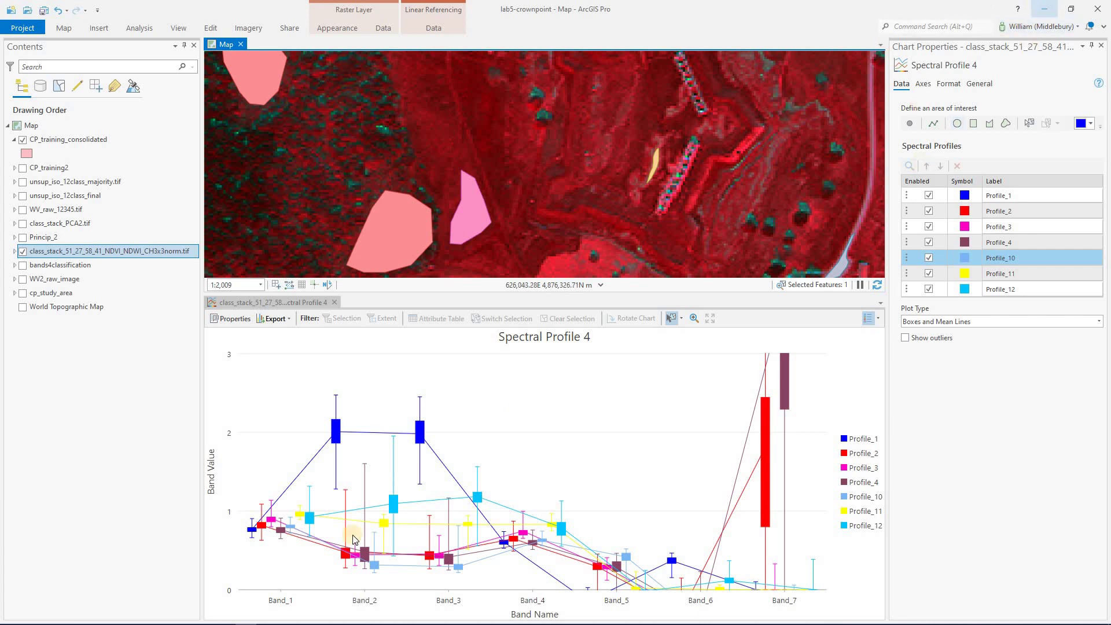
Step: Open the recent spec_plot_test file in Excel and enlarge its window
left_click(252, 622)
mouse_move(202, 616)
left_click(154, 589)
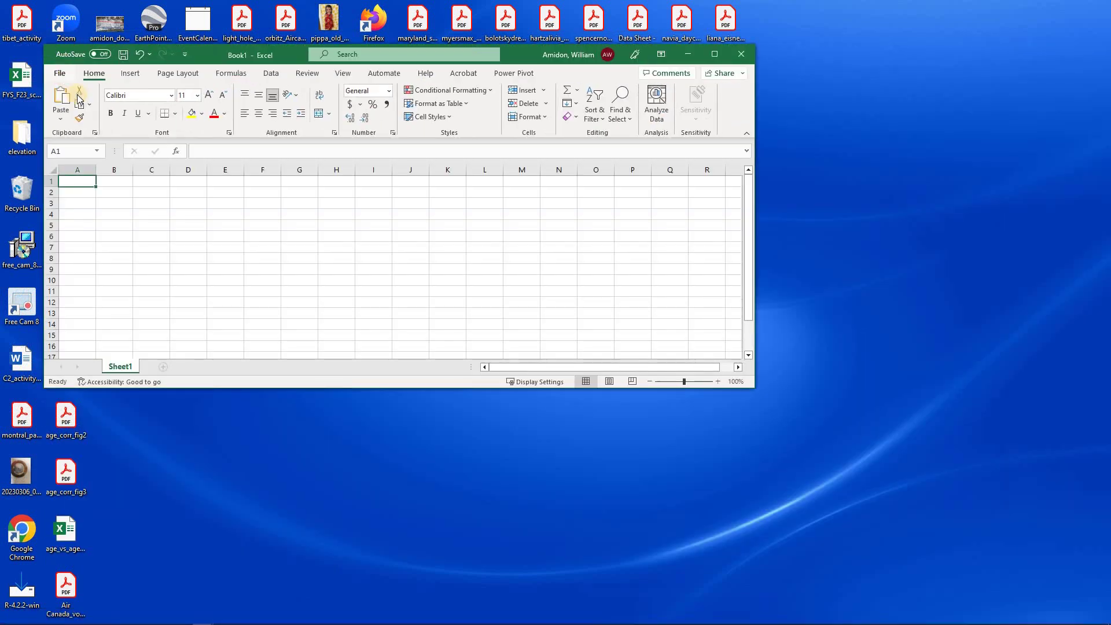
left_click(60, 73)
left_click(231, 343)
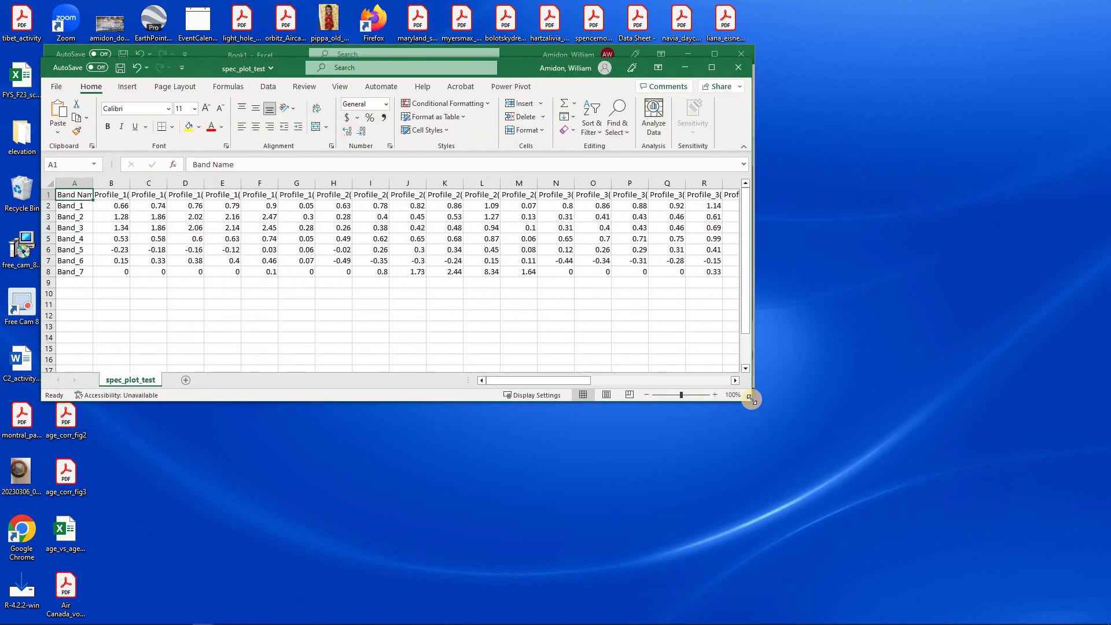
left_click_drag(861, 509, 955, 584)
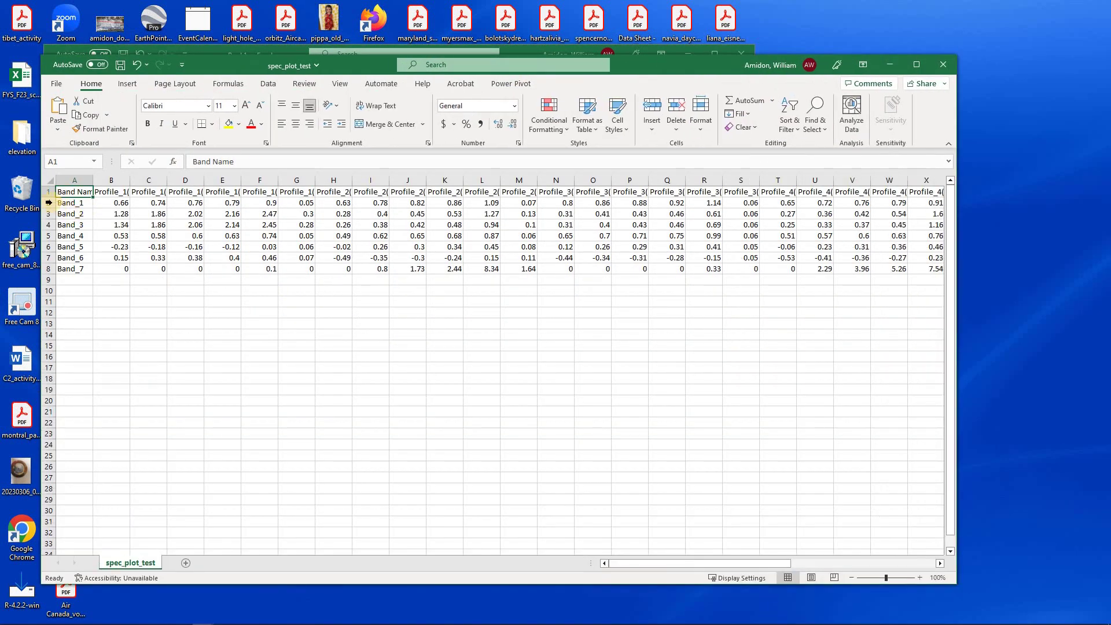
Step: Widen columns B through G equally
left_click(112, 179)
left_click(301, 180, "shift")
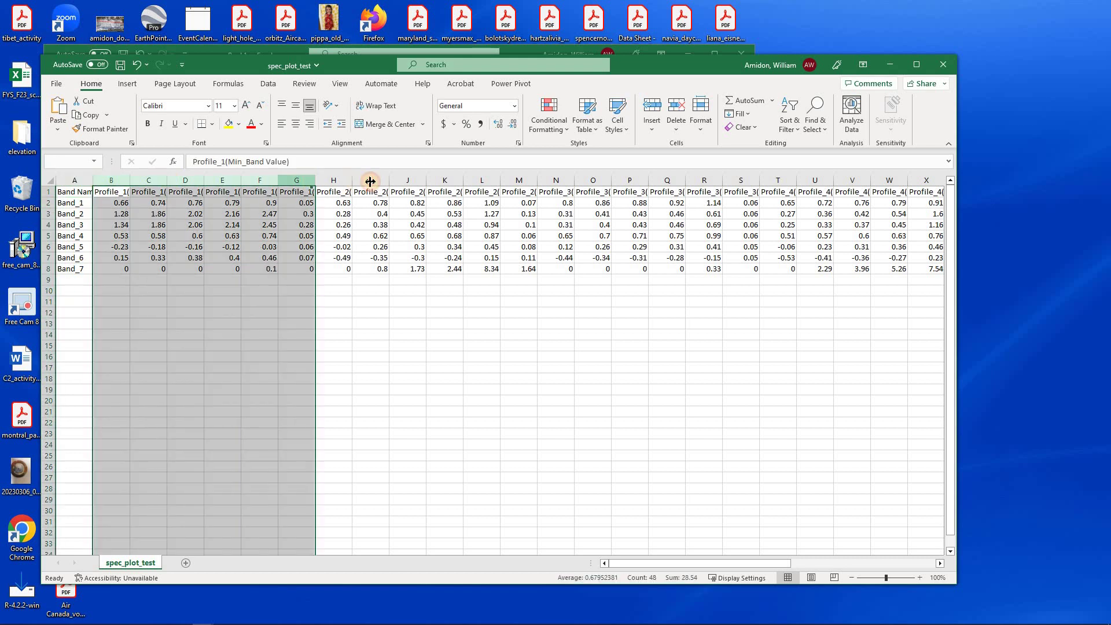
left_click_drag(315, 180, 363, 180)
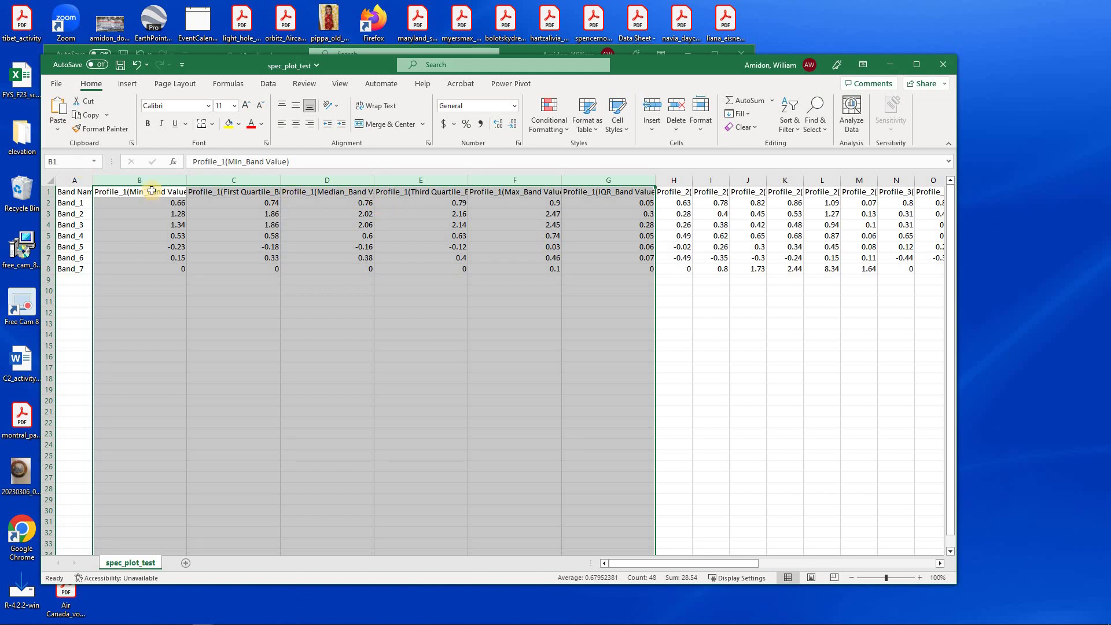
Step: Check the statistic headers from First Quartile to IQR, then move the window to reveal Book1
left_click(229, 191)
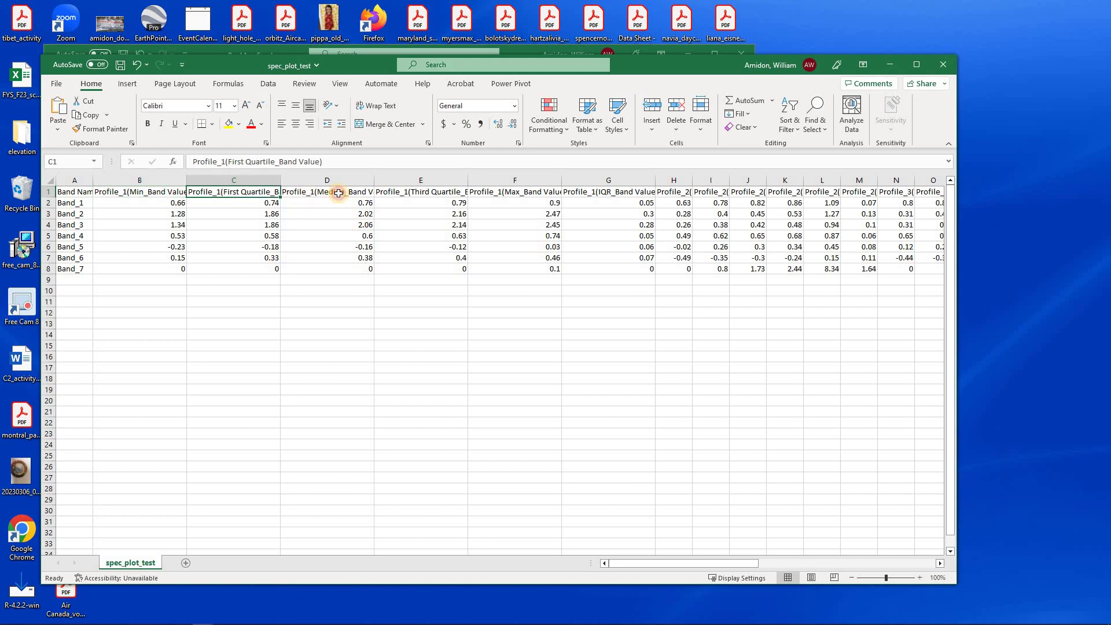
key("Right")
key("Right")
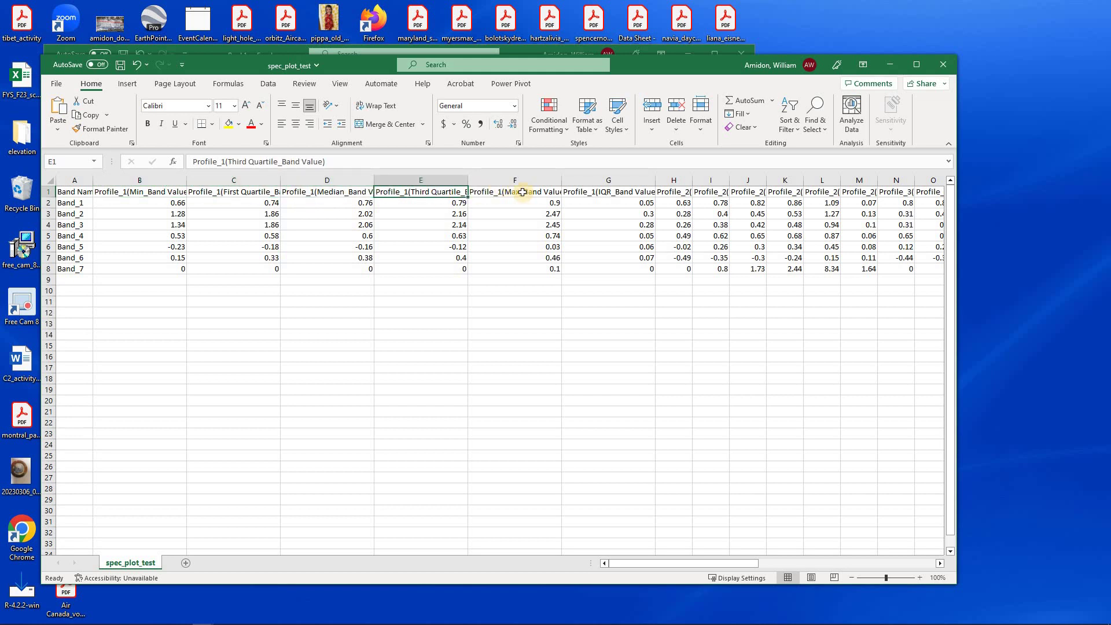
key("Right")
key("Right")
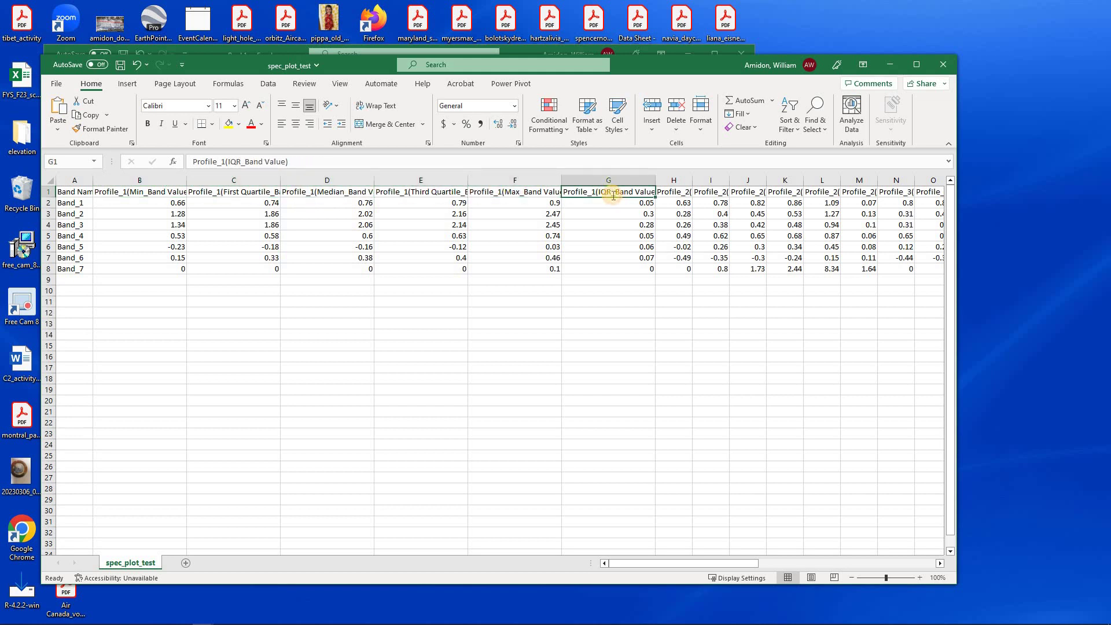
double_click(613, 196)
key("Left")
key("Left")
key("Left")
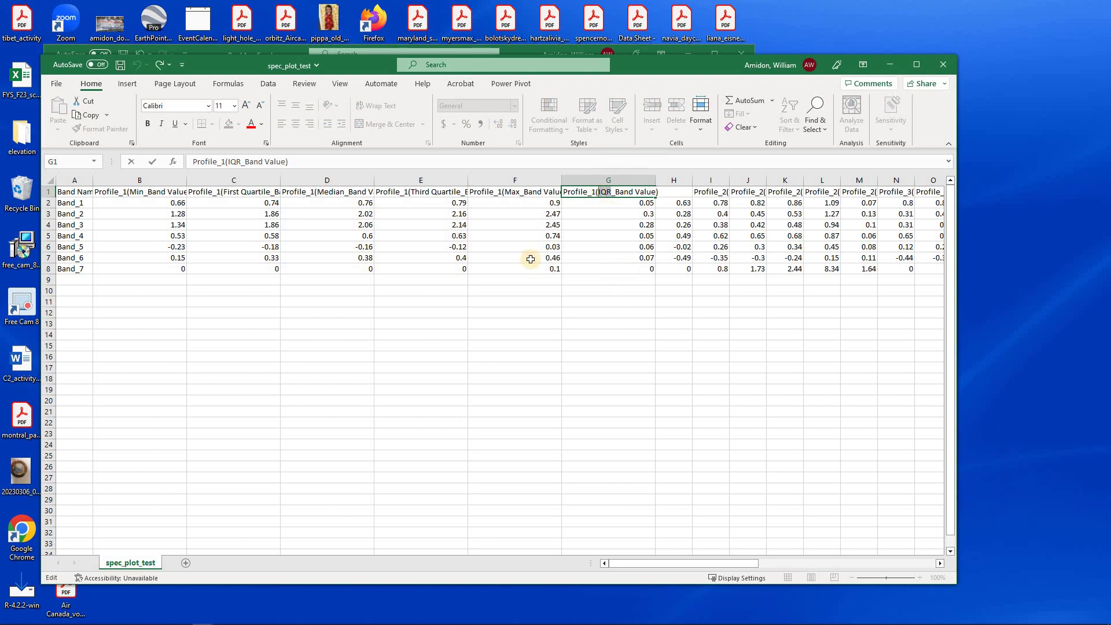
left_click(608, 301)
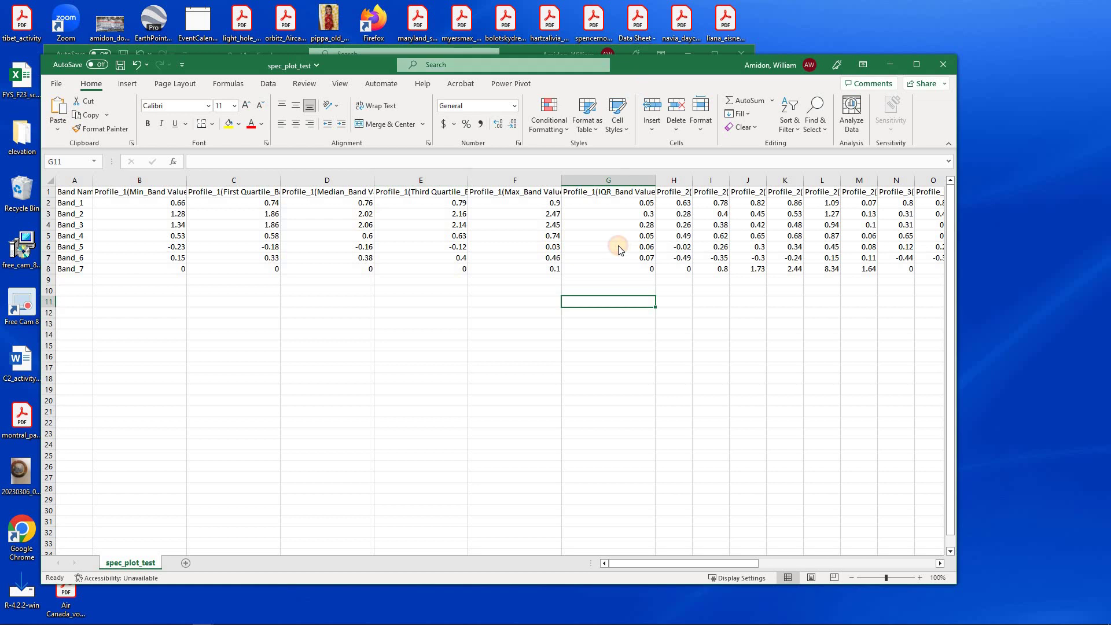
left_click_drag(619, 57, 600, 239)
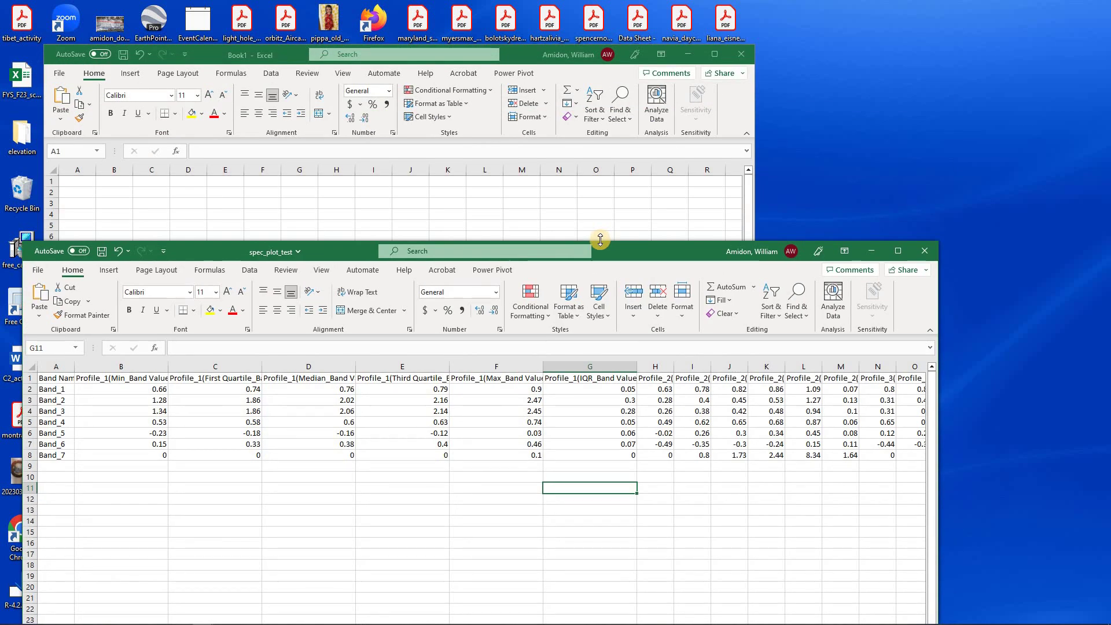